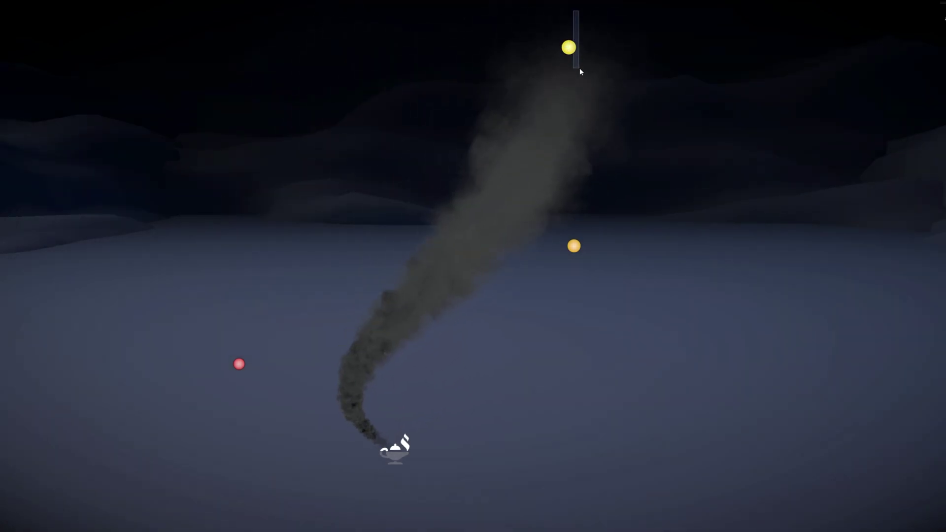
Step: Drag the yellow top control point sideways so the smoke plume bends toward it
drag(574, 35, 811, 97)
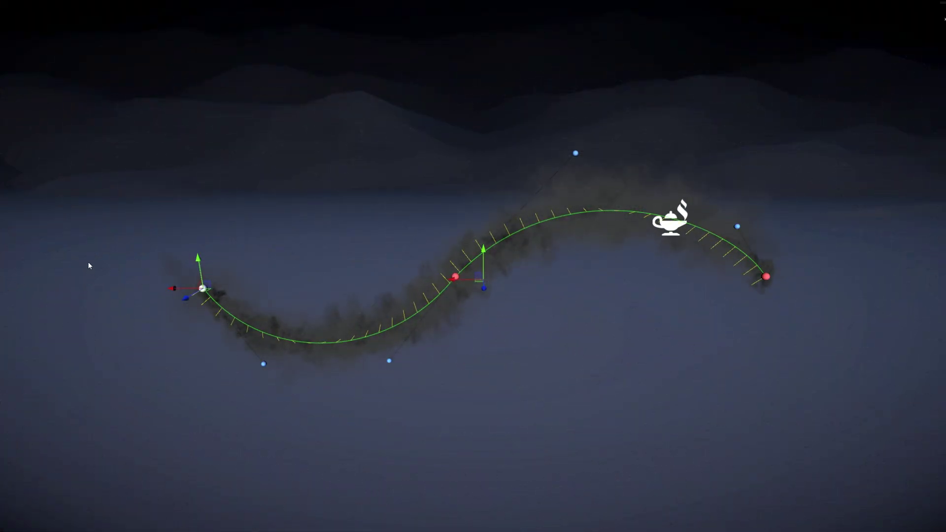
Step: Append a new spline point on the left to extend the smoke path
click(66, 239)
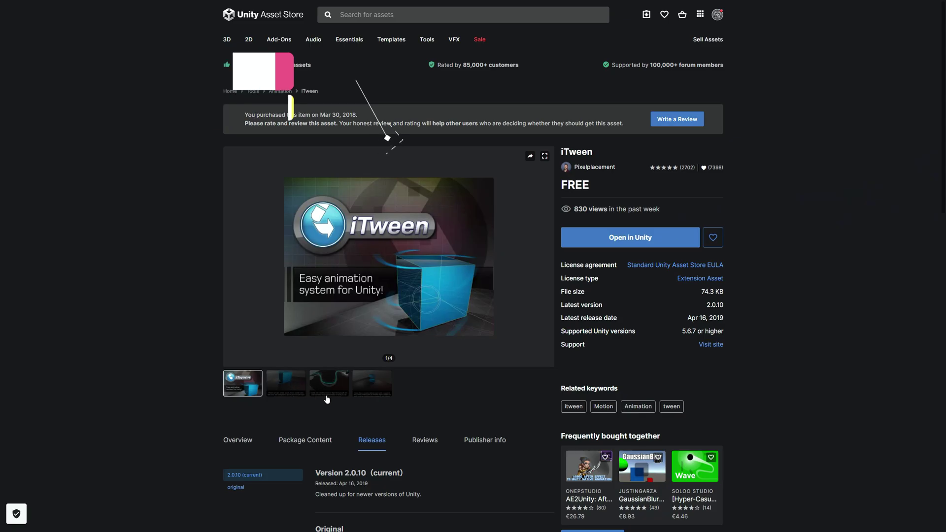
Step: View the third iTween preview and the path-following video, then select the DOTween (HOTween v2) title
click(335, 388)
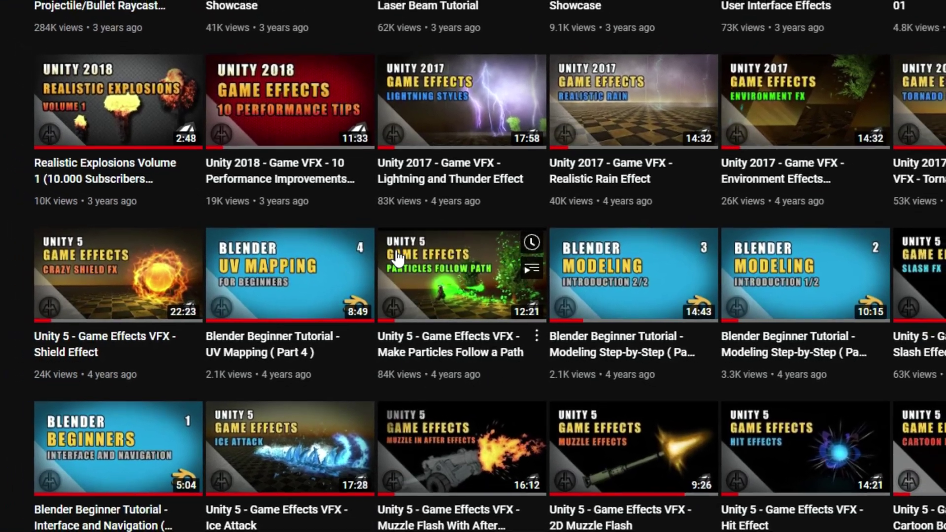
click(408, 353)
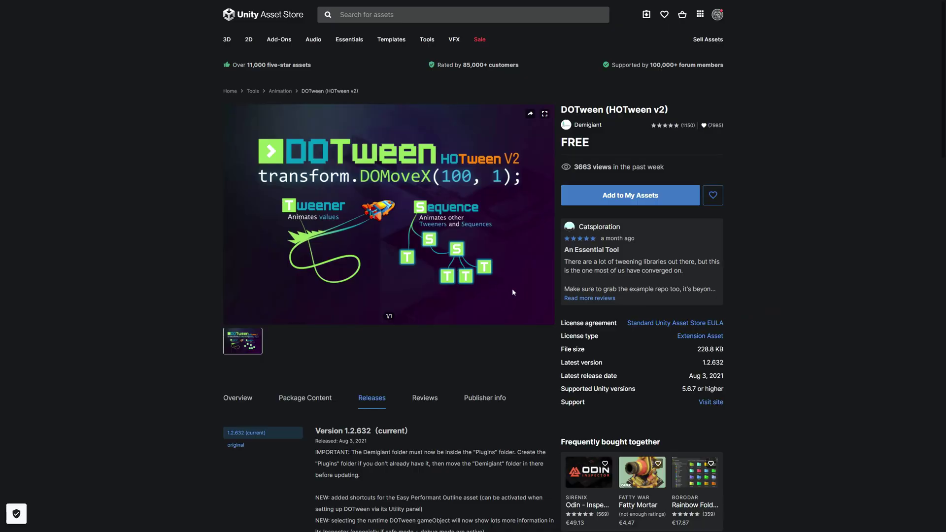
drag(624, 108, 699, 111)
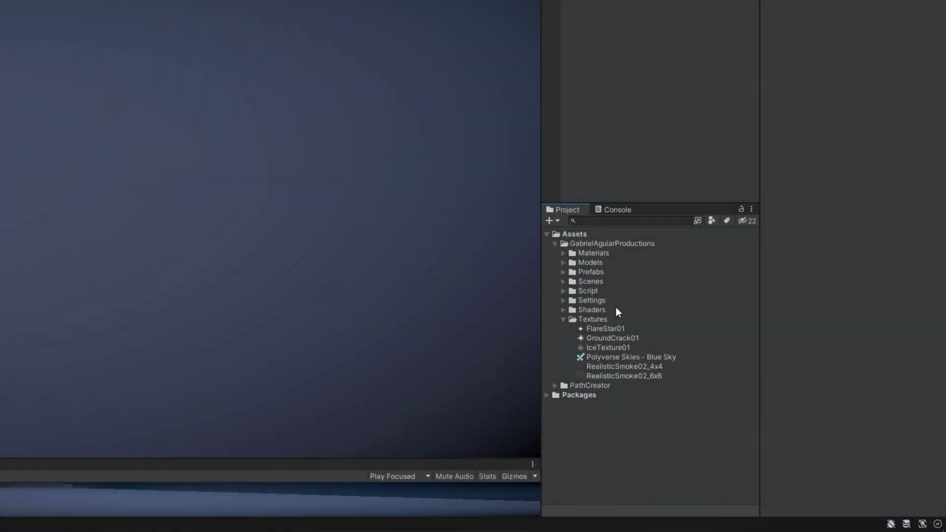
Step: Preview the RealisticSmoke02_4x4 flipbook in an image viewer and keep editor version 2021.2.7f1
click(645, 369)
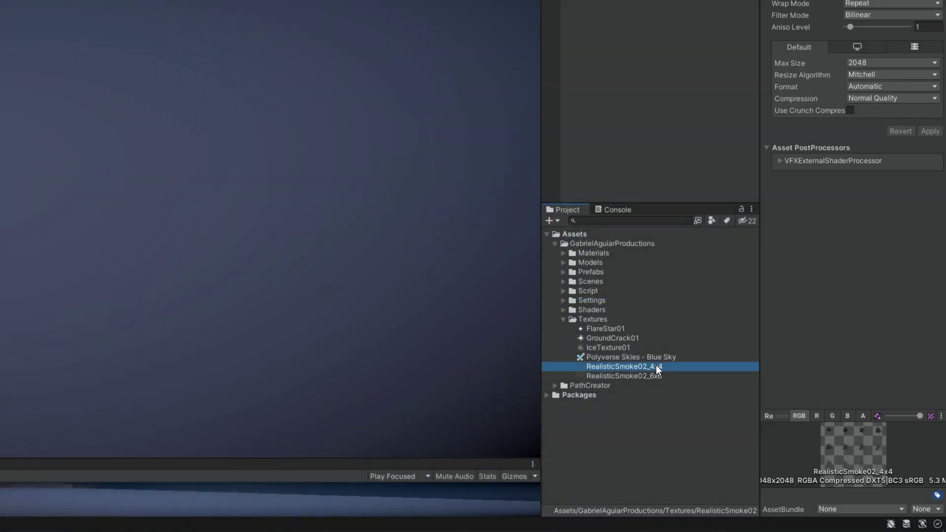
double_click(656, 366)
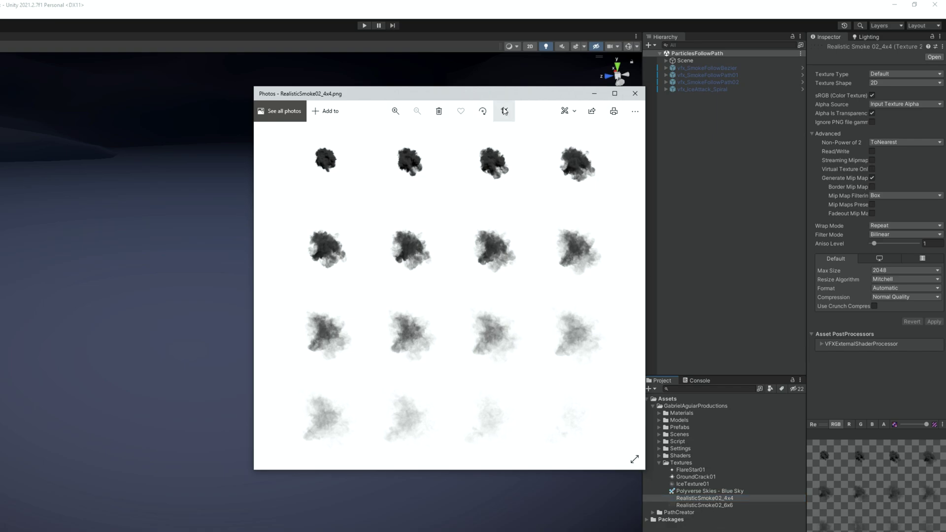
drag(501, 94, 491, 95)
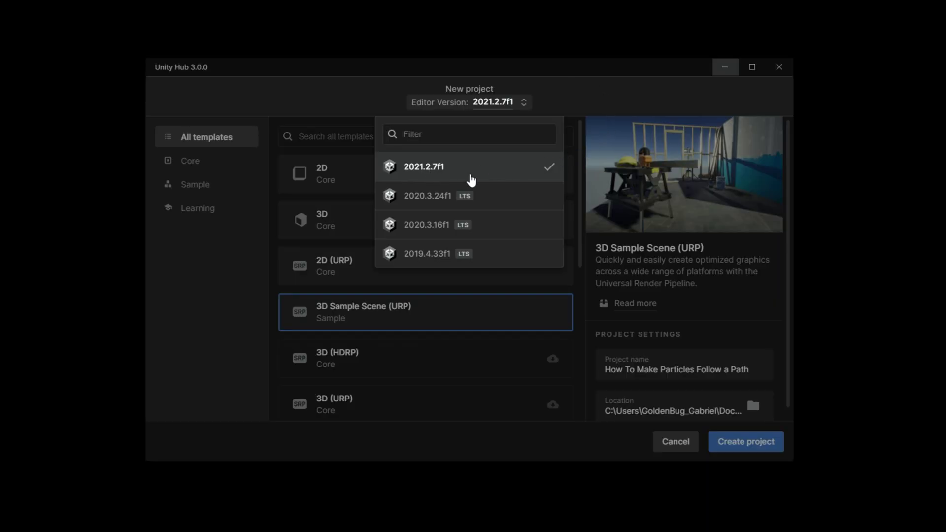
click(472, 181)
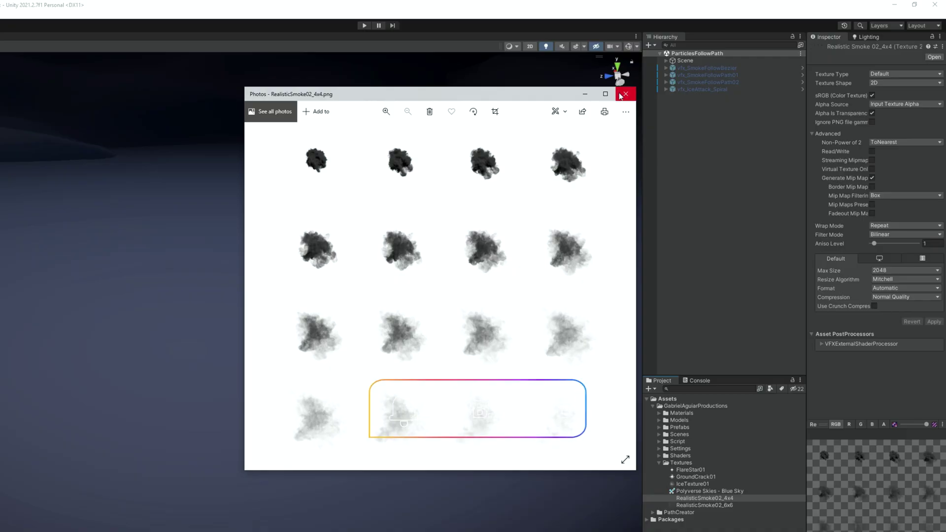
Step: Create a new material named RealisticSmoke02_4x4_tut in the Materials folder
click(620, 95)
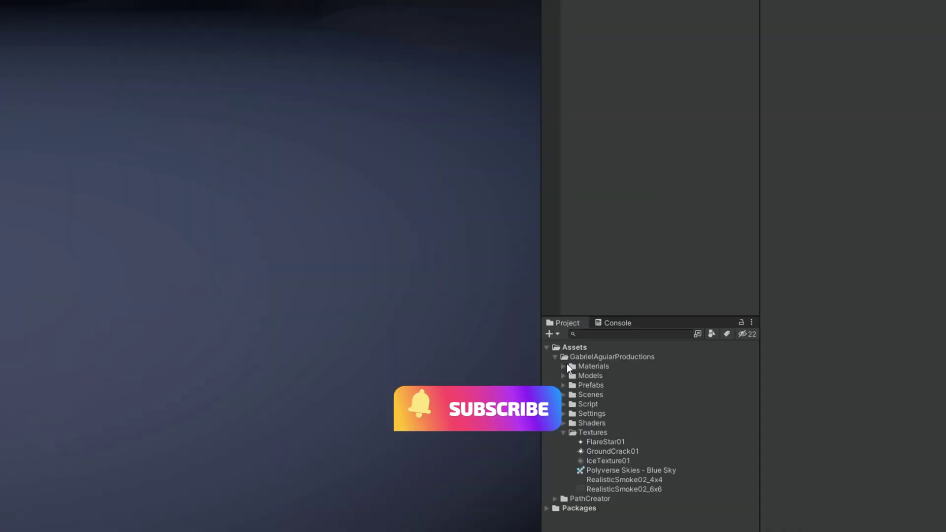
click(659, 413)
click(605, 374)
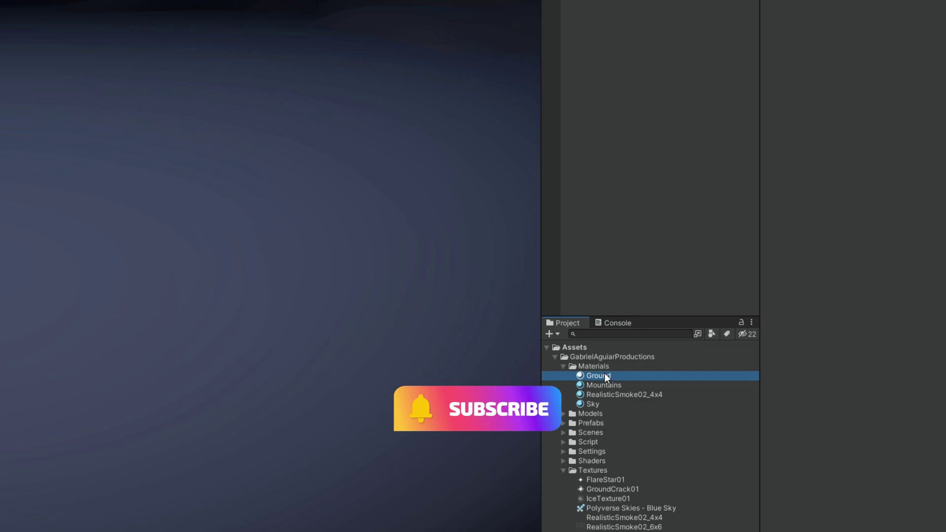
click(613, 364)
right_click(610, 364)
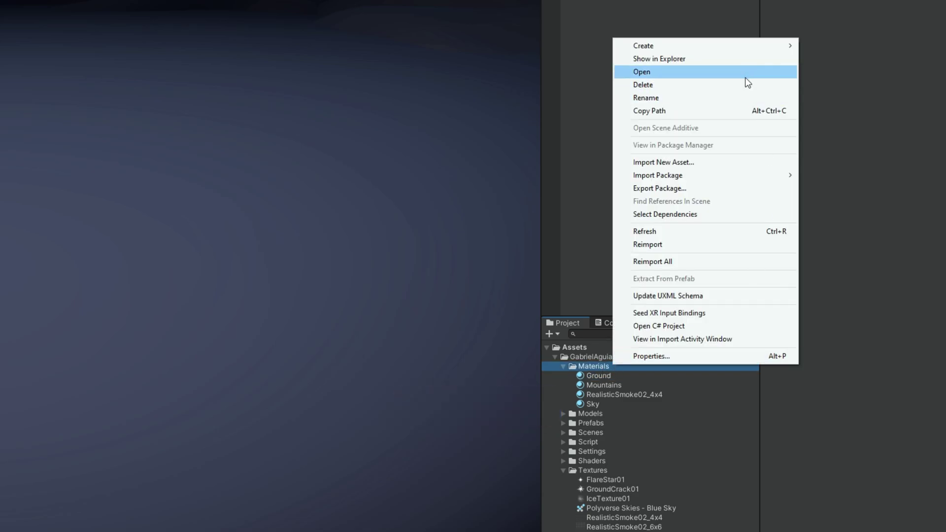
mouse_move(755, 48)
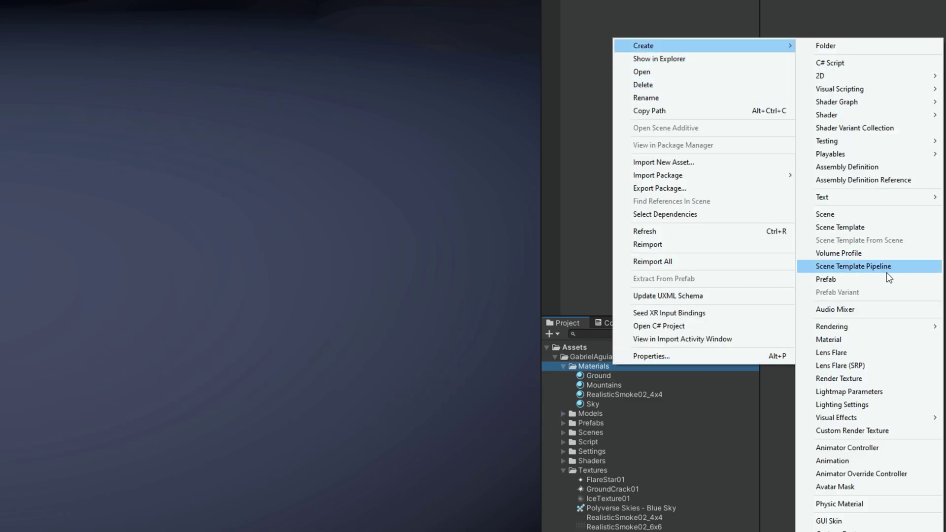
click(860, 339)
text(RealisticSmoke02)
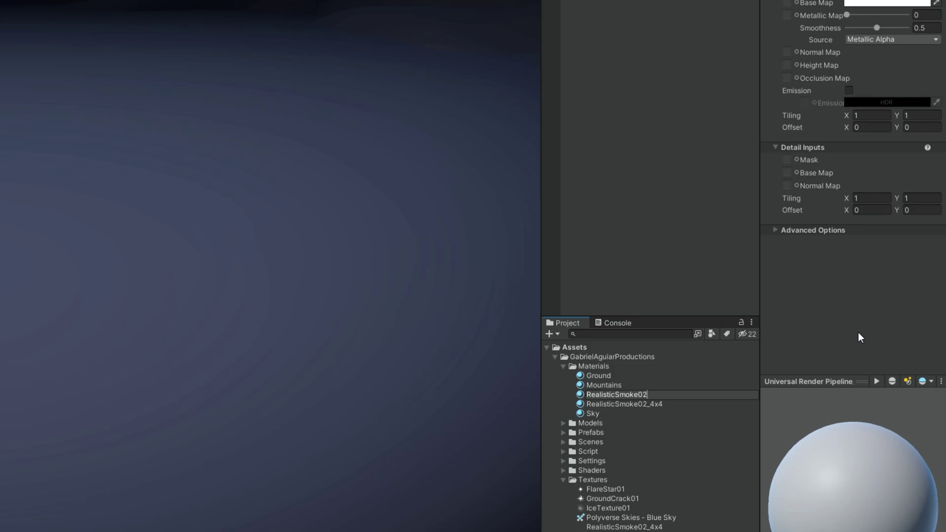
text(_4x4_tut)
key(Return)
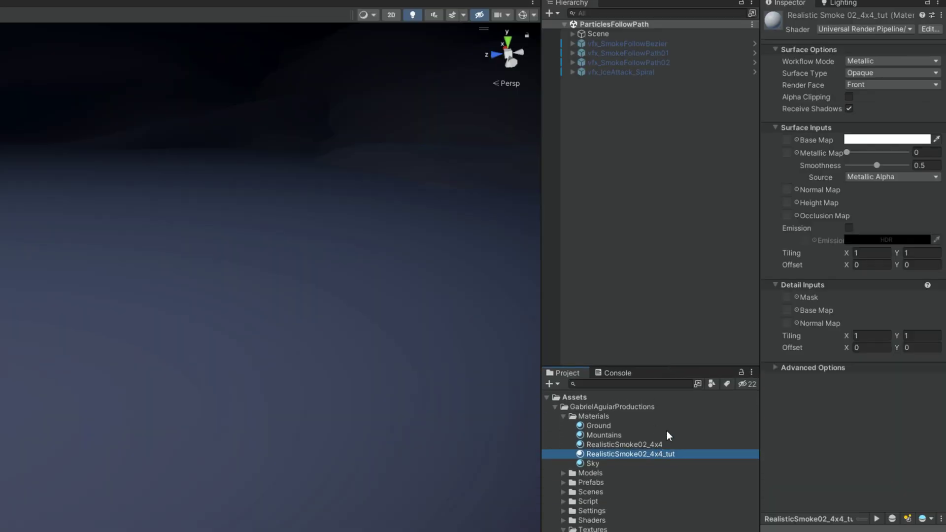
Step: Switch it to the URP Particles/Unlit shader, set Transparent, and use the smoke texture as Base Map
click(874, 30)
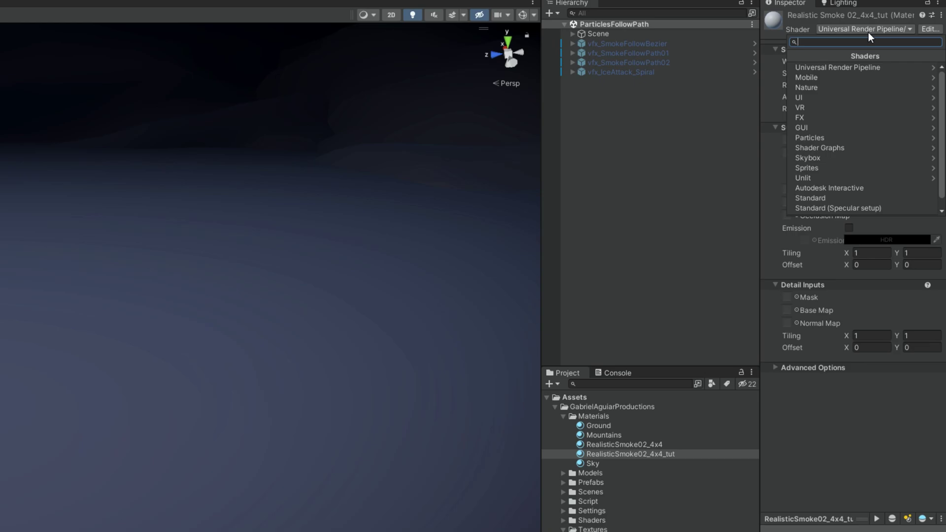
click(852, 67)
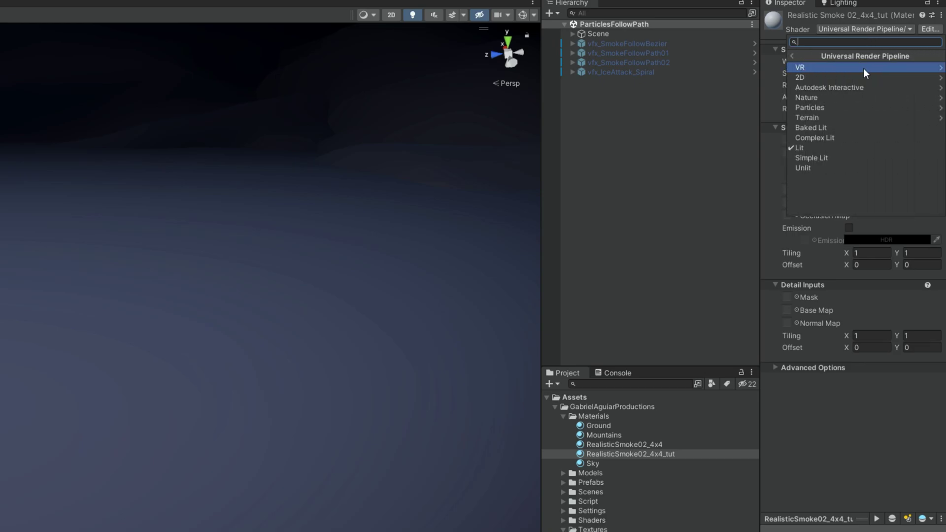
click(816, 108)
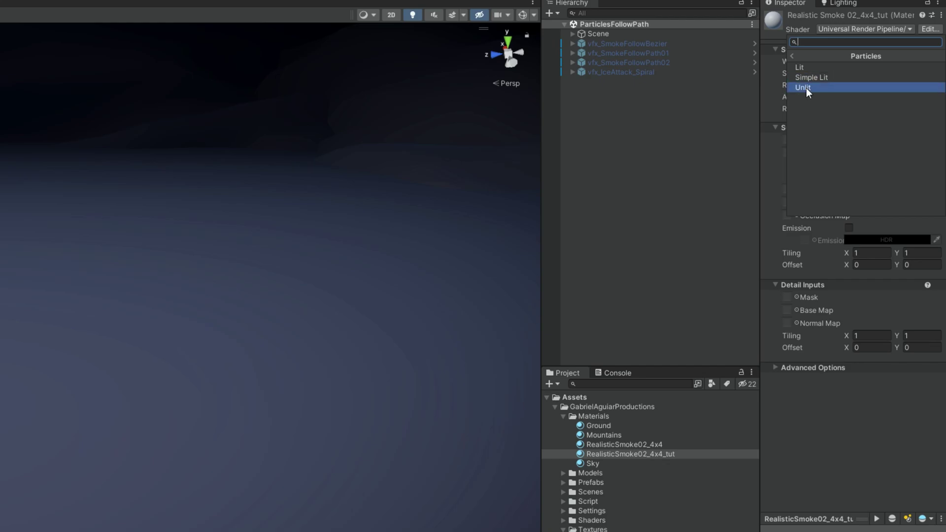
click(806, 88)
click(864, 61)
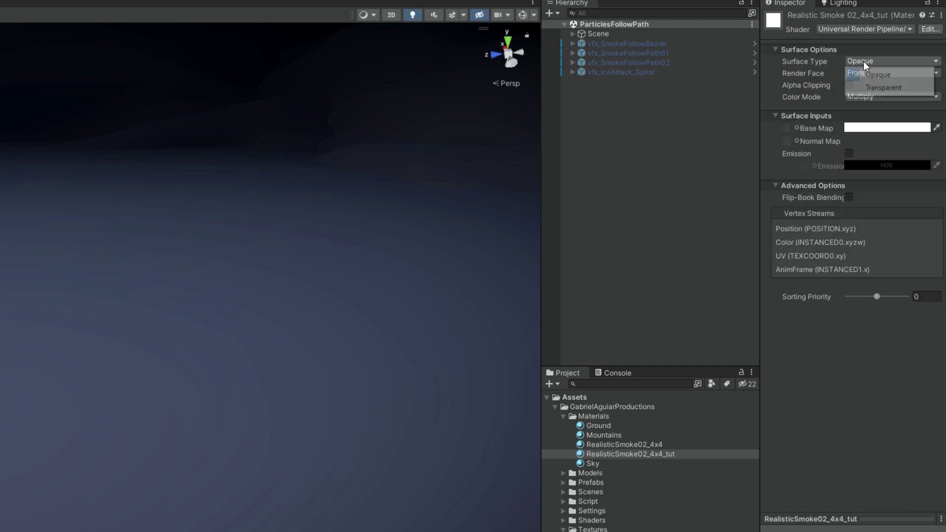
click(869, 85)
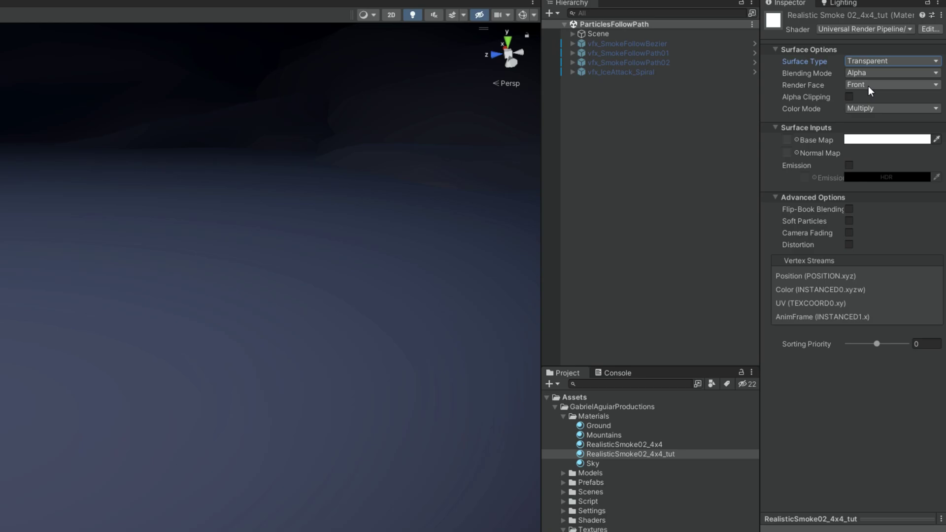
click(797, 140)
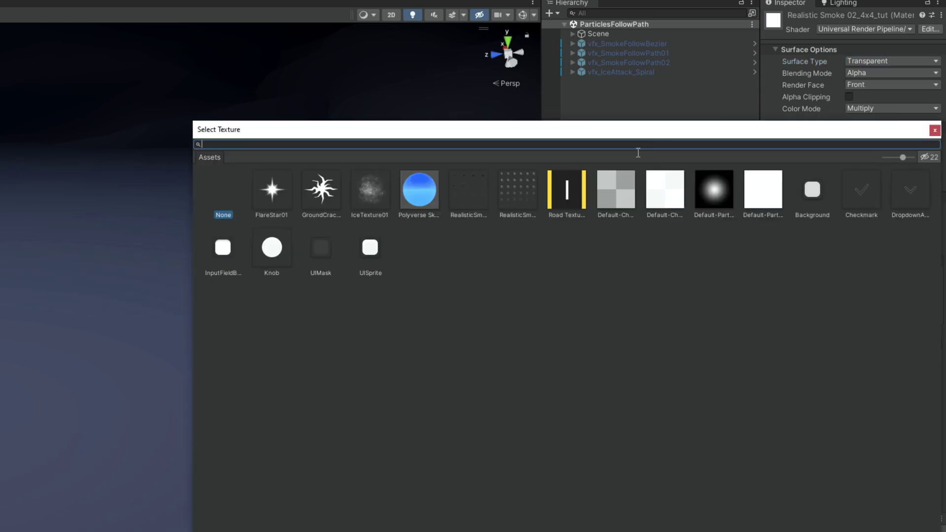
double_click(470, 184)
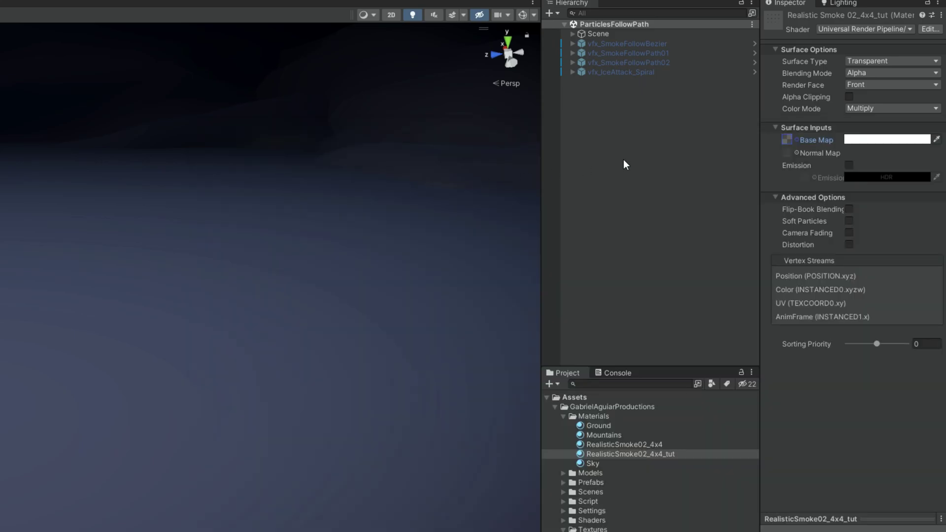
Step: Create an empty GameObject named vfx_SmokeFollowPath03 and reset its position to the origin
right_click(620, 112)
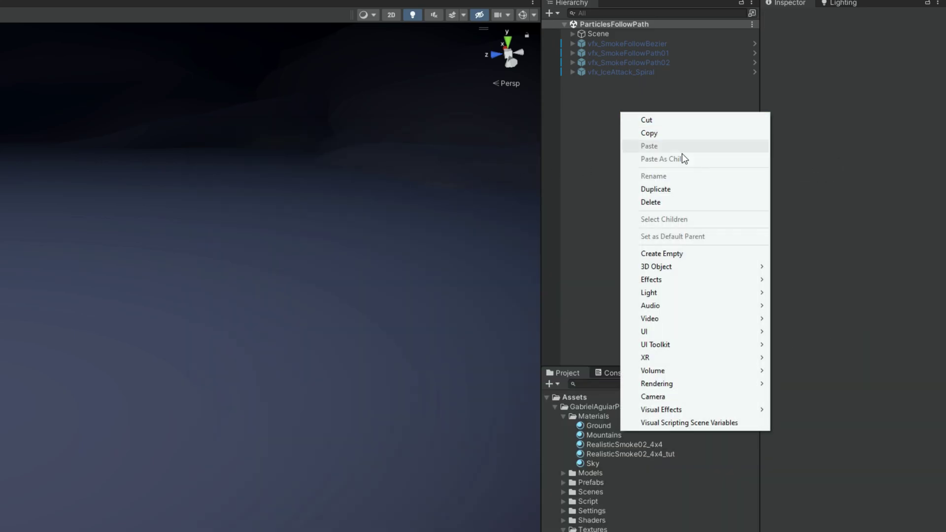
click(690, 254)
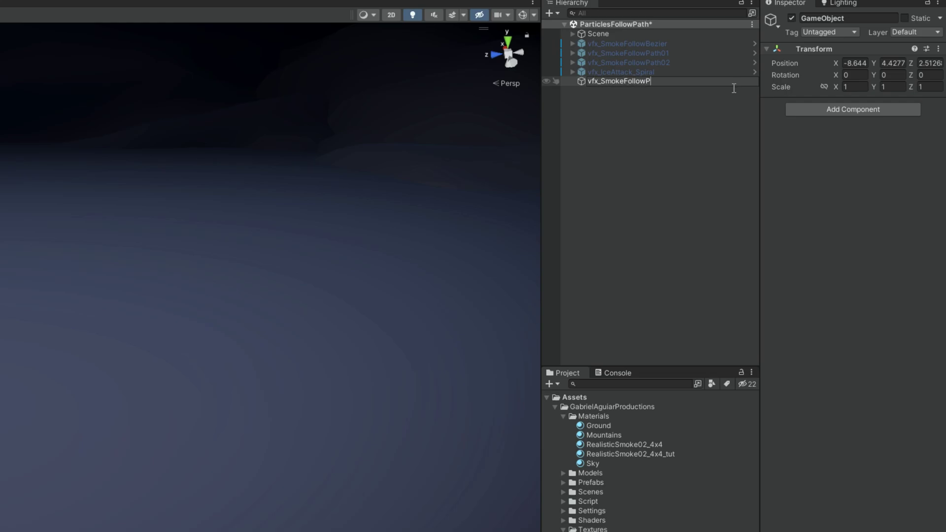
text(vfx_SmokeFollowPath03)
key(Return)
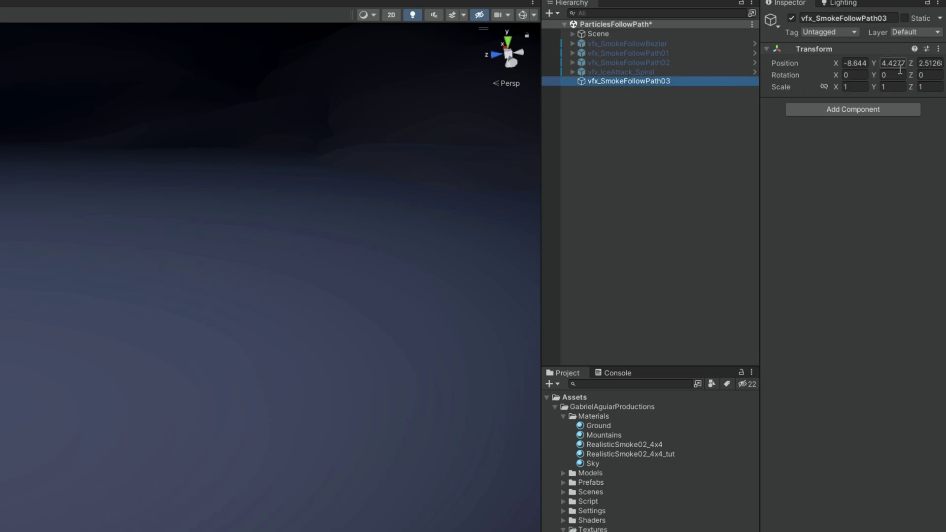
click(938, 50)
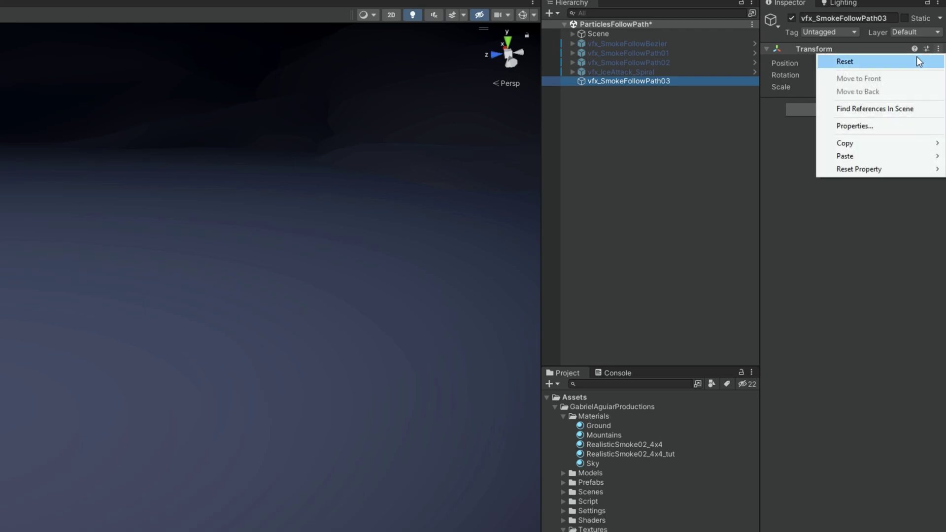
click(916, 59)
Step: Add a child Particle System named ps_Smoke under vfx_SmokeFollowPath03
right_click(594, 83)
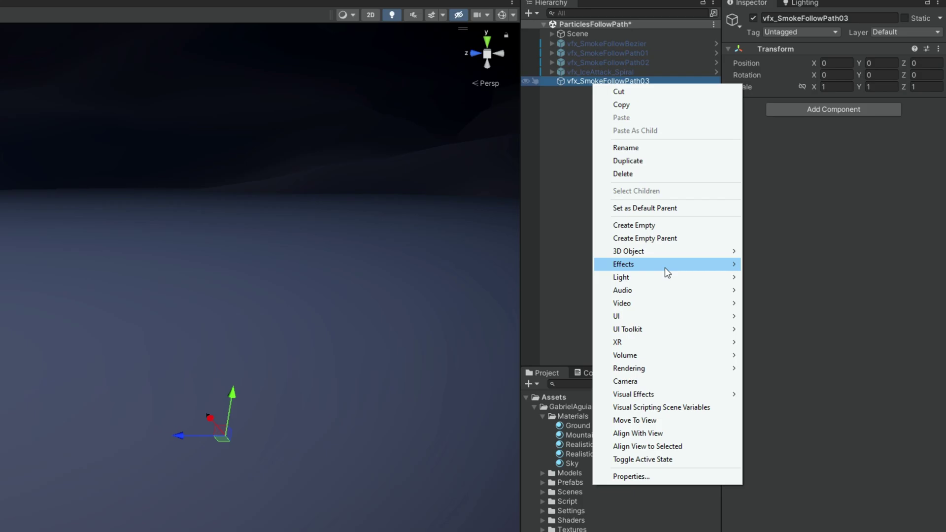
mouse_move(664, 267)
click(770, 264)
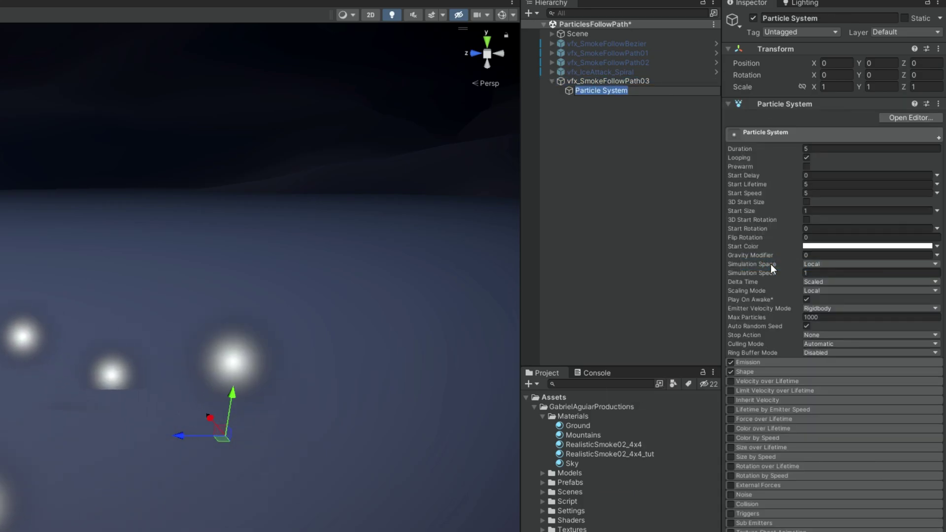
text(ps_S)
text(moke)
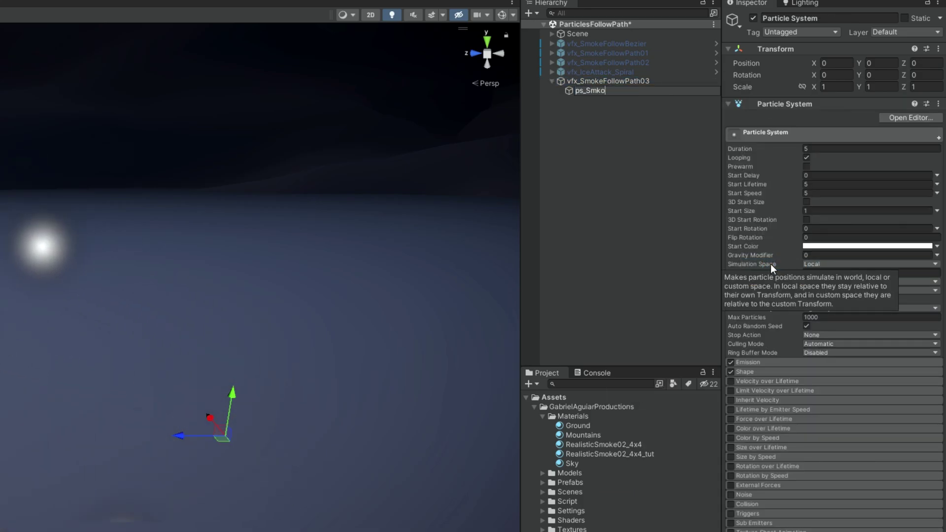
key(Return)
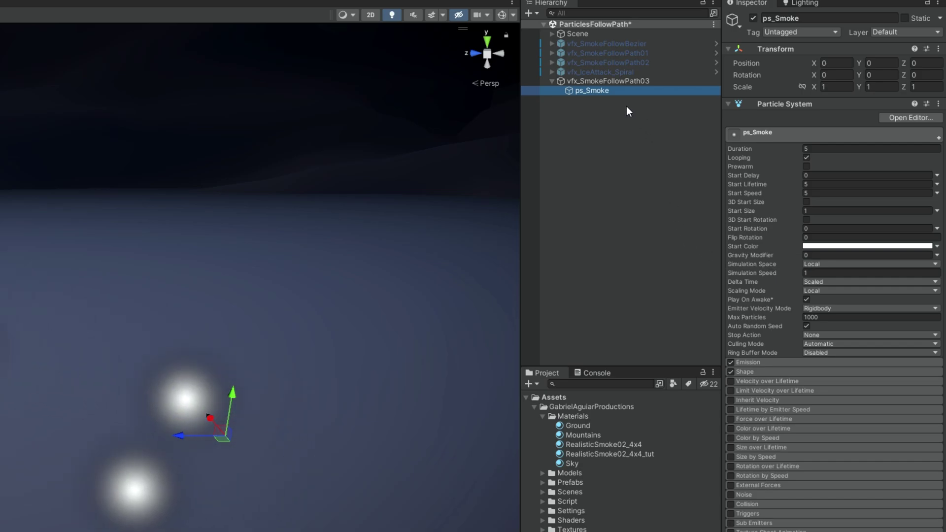
click(821, 193)
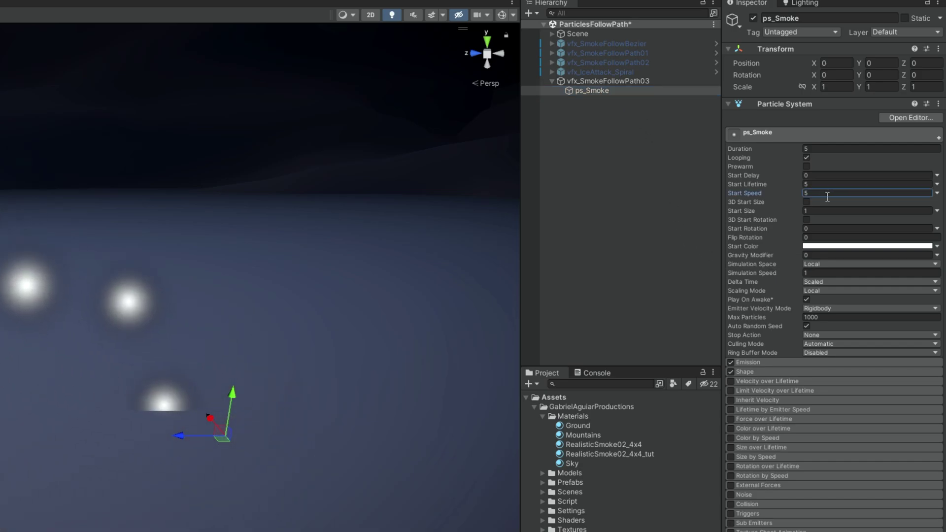
Step: Assign RealisticSmoke02_4x4_tut to the Renderer and enable Texture Sheet Animation, inspecting the Frame over Time curve
scroll(877, 501, down, 3)
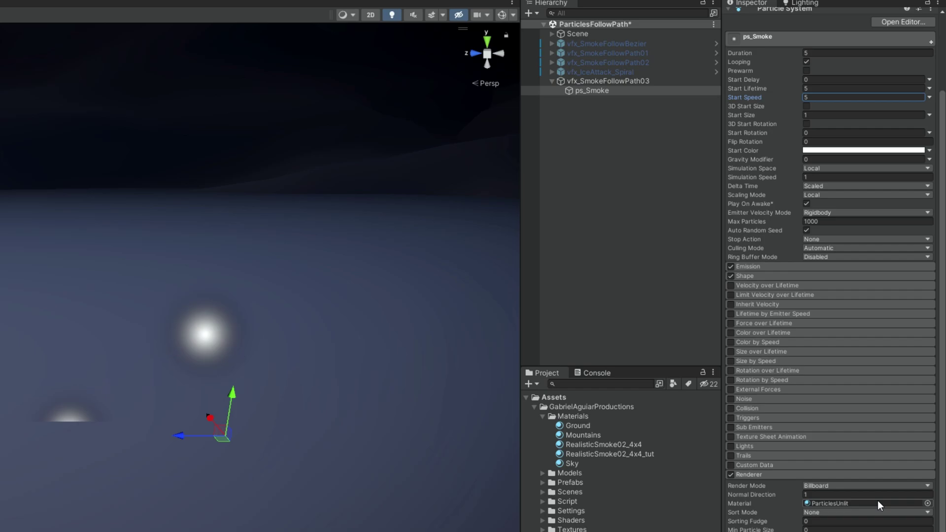
drag(639, 457, 843, 500)
scroll(840, 495, down, 1)
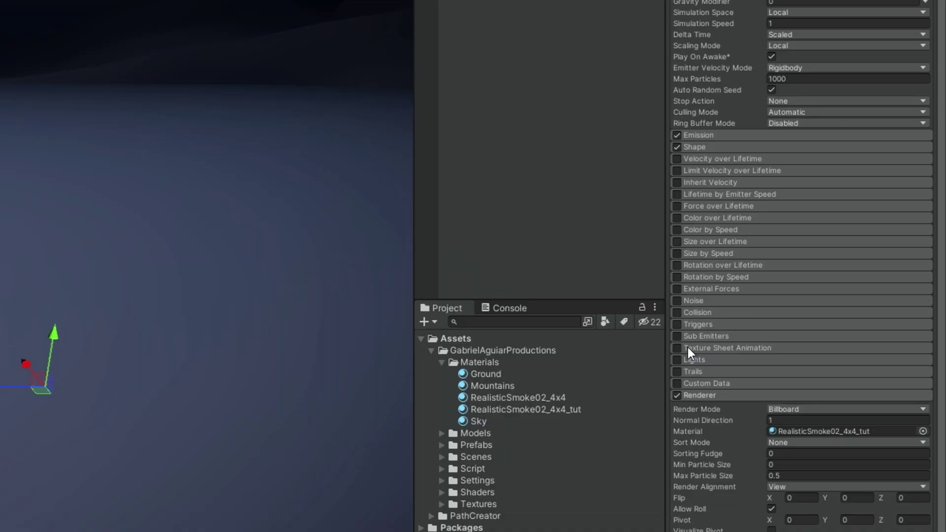
click(739, 404)
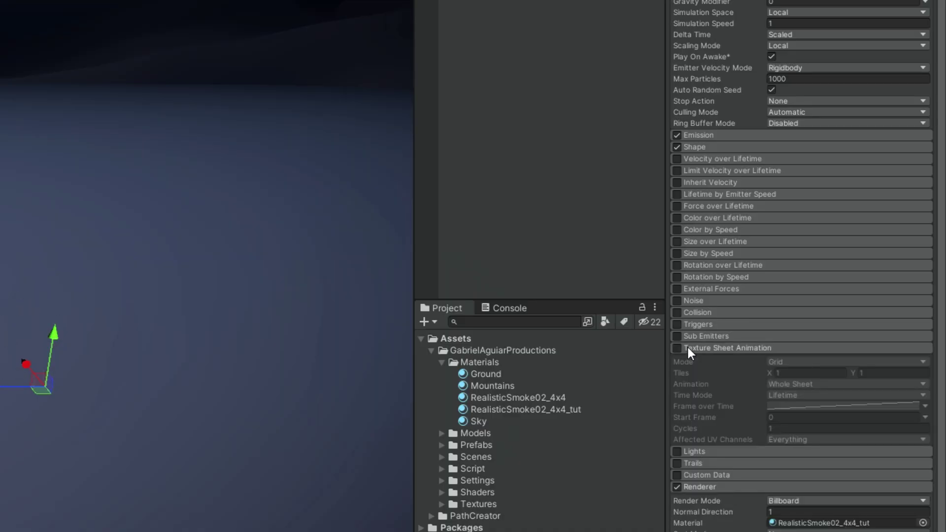
click(730, 404)
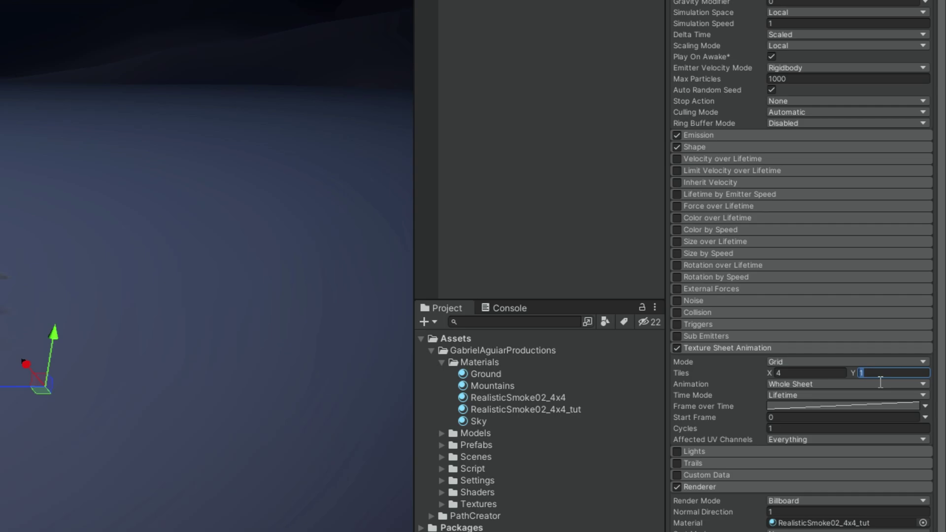
click(865, 405)
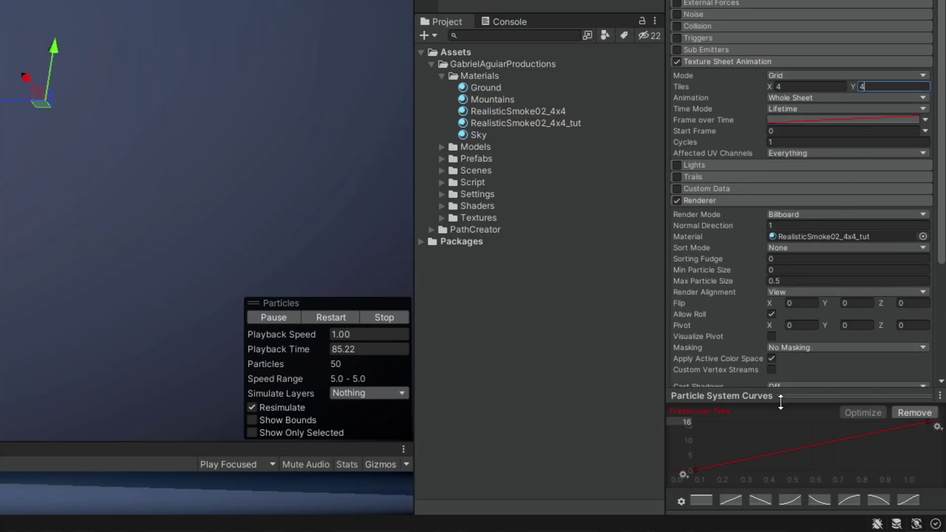
drag(780, 401, 779, 232)
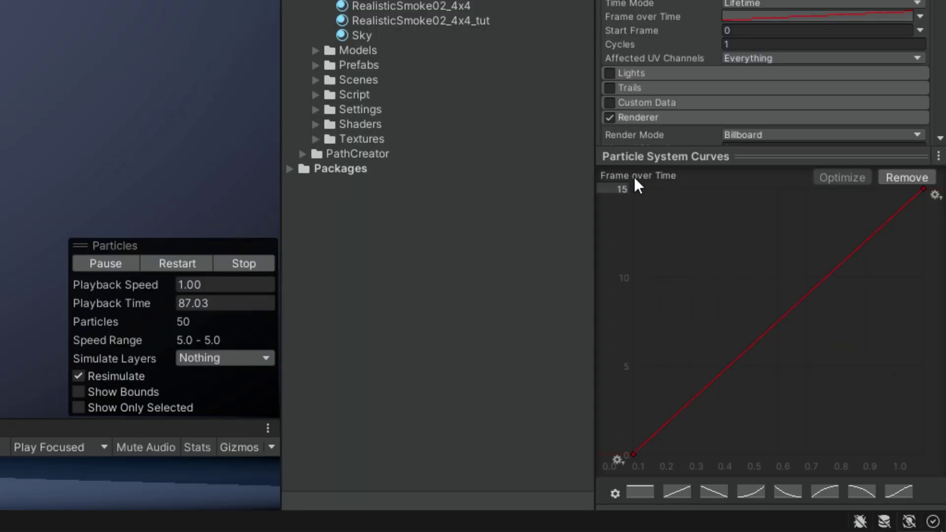
click(663, 172)
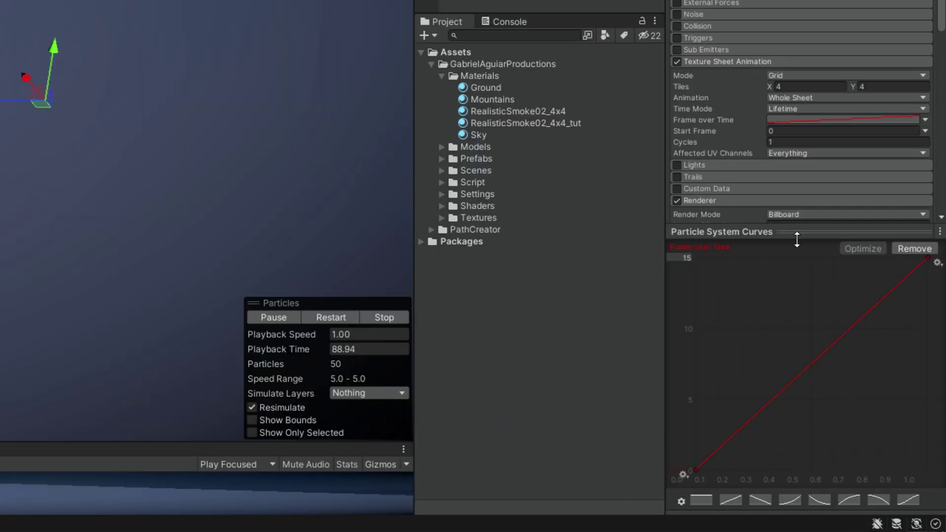
drag(797, 239, 791, 403)
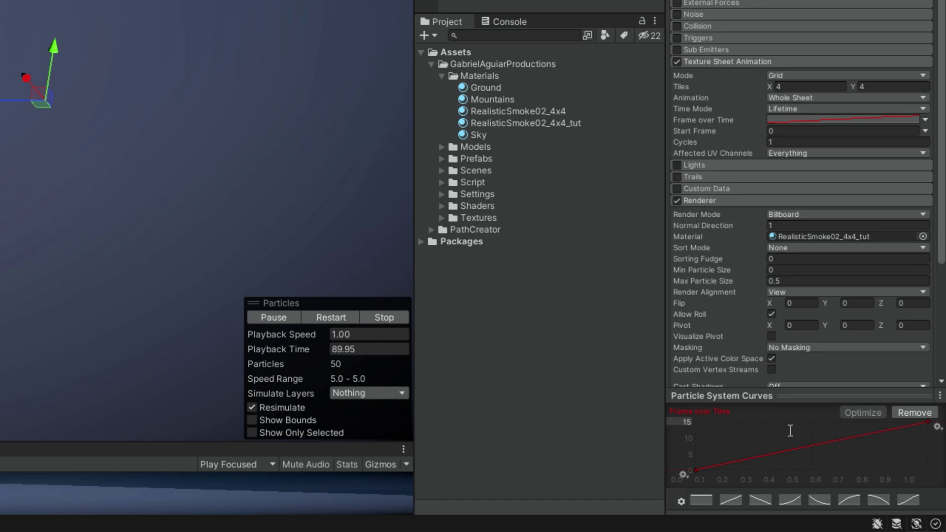
scroll(765, 64, up, 6)
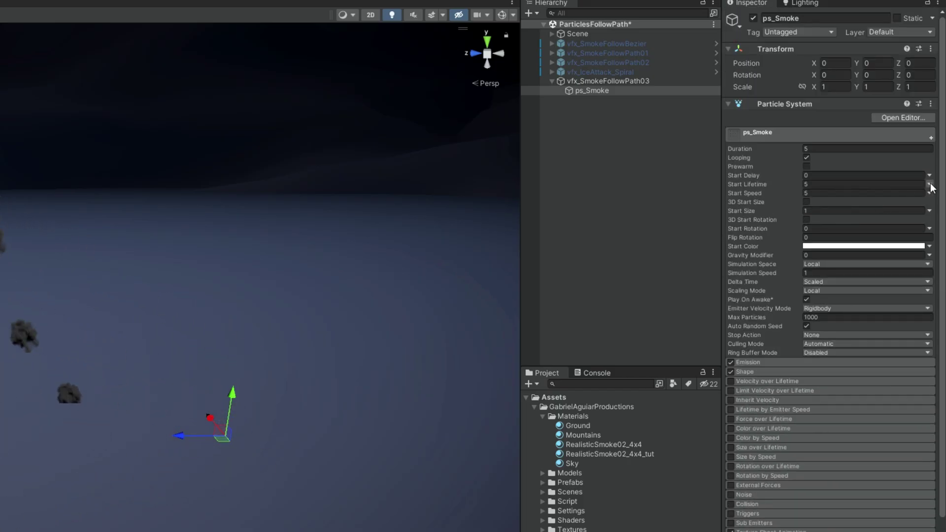
Step: Randomize Start Lifetime between 0.6 and 1.4 and Start Speed between two constants
click(929, 184)
click(890, 220)
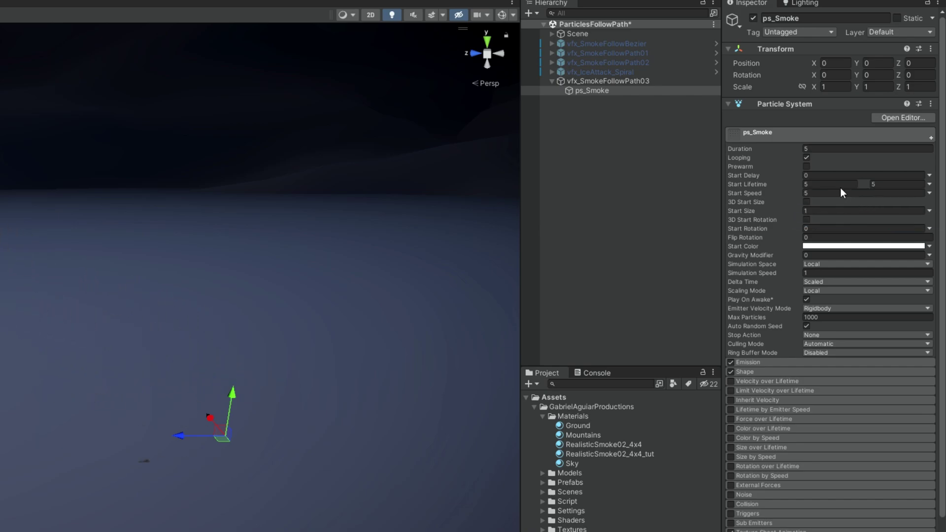
click(837, 184)
text(0.6)
click(890, 184)
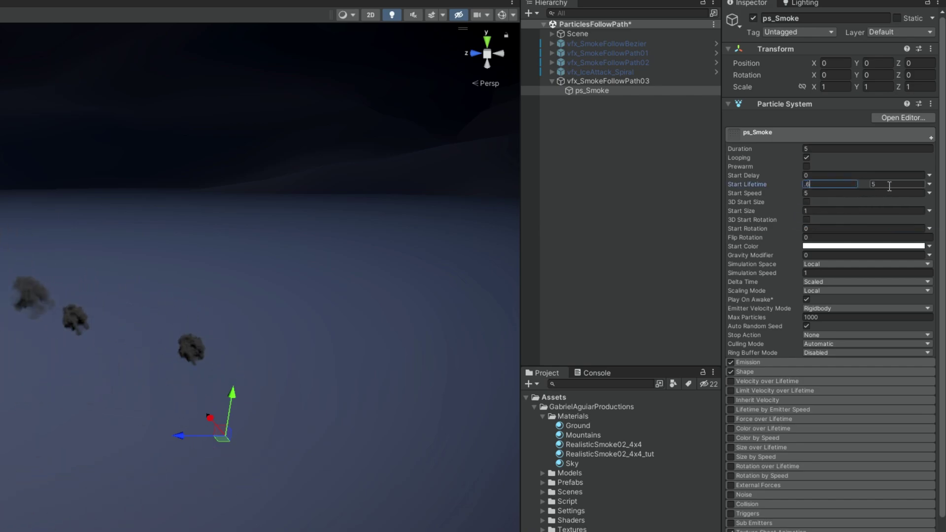
text(1.4)
click(929, 193)
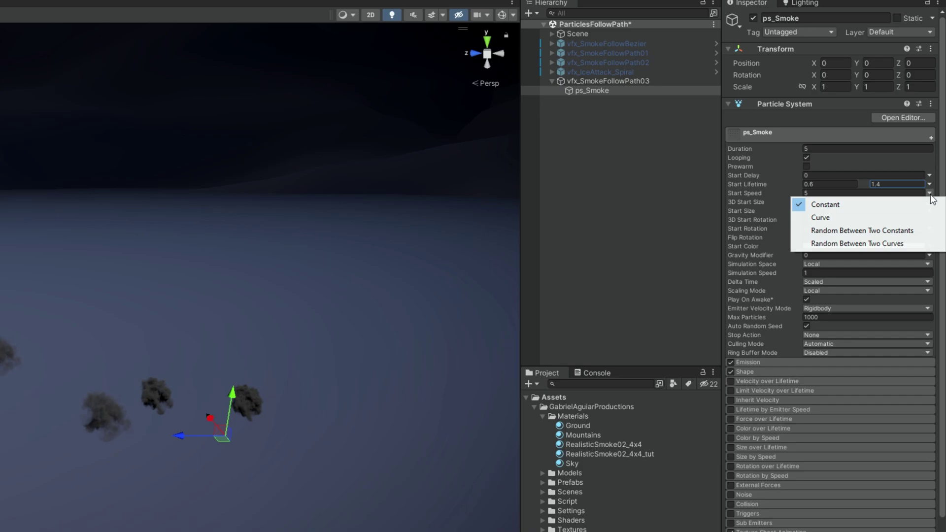
click(887, 230)
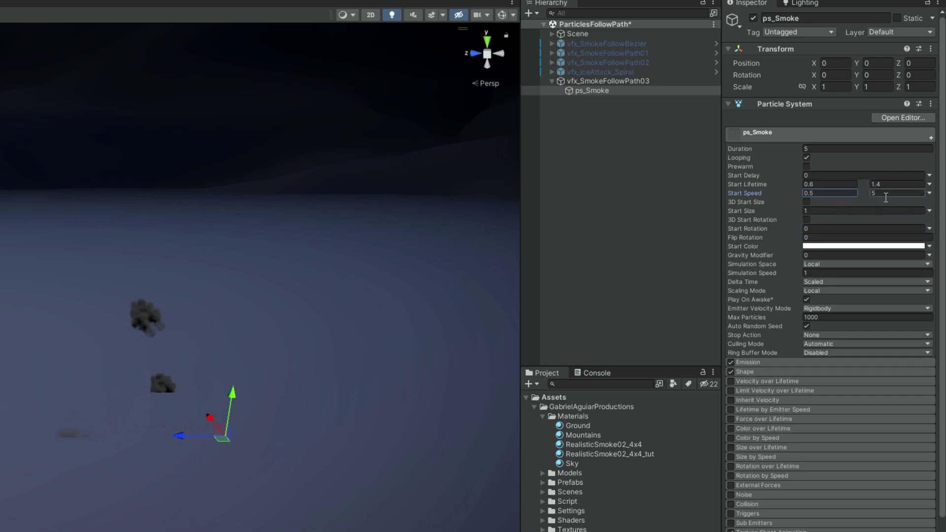
Step: Randomize Start Size up to 3 and Start Rotation between 360 and -360
click(930, 210)
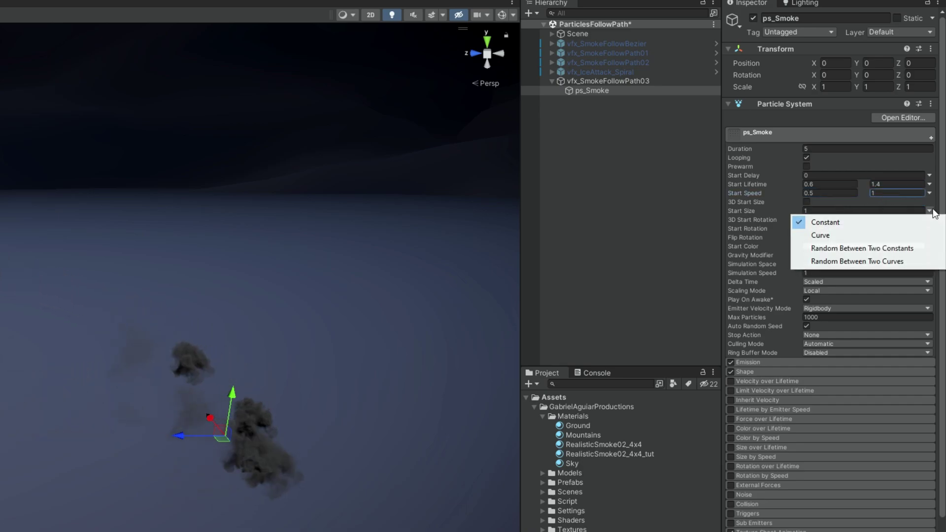
click(877, 249)
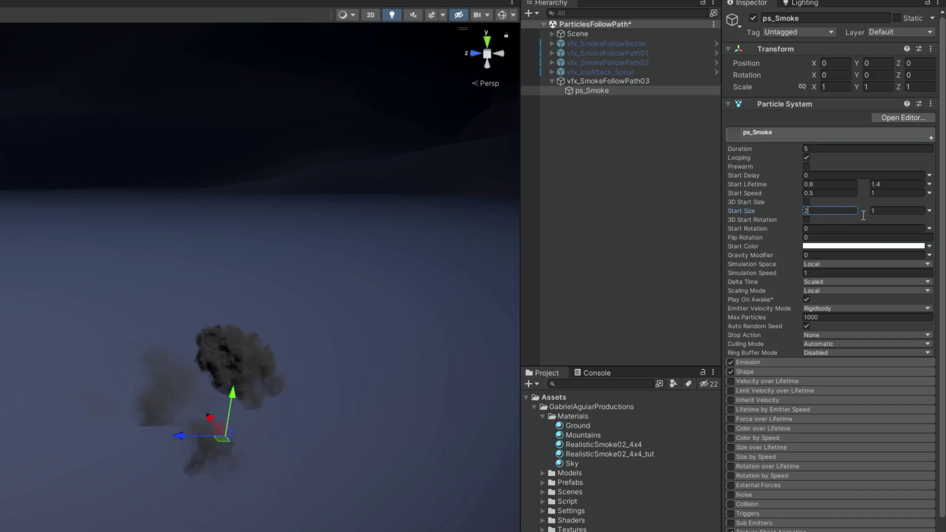
text(3)
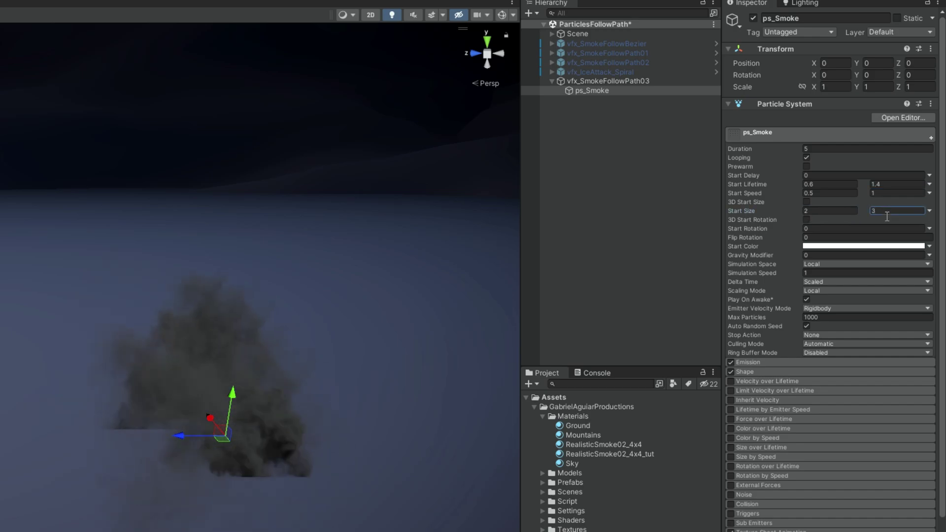
click(929, 229)
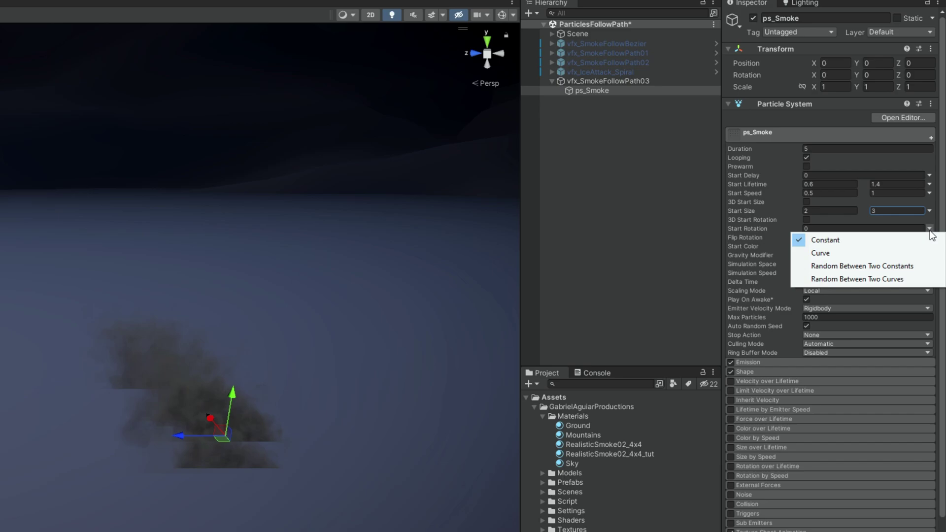
click(877, 266)
click(820, 228)
text(360)
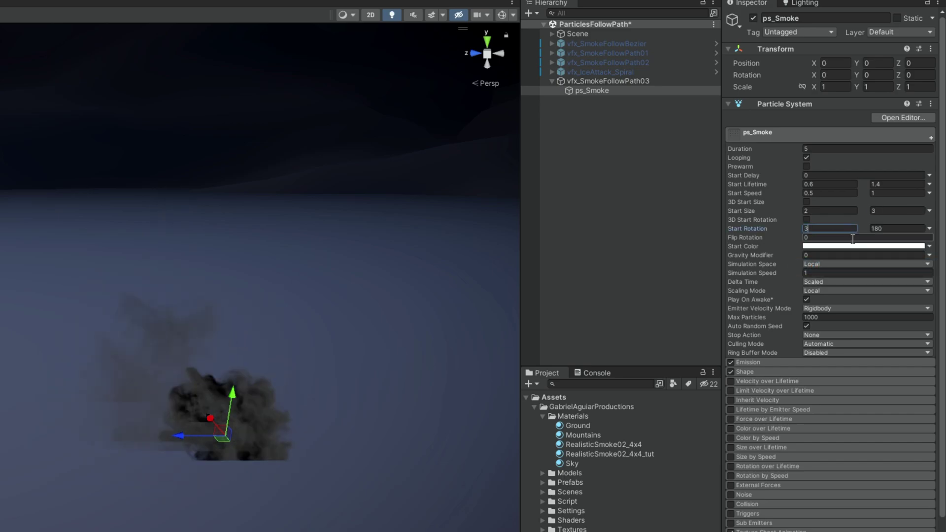
click(902, 228)
text(-36)
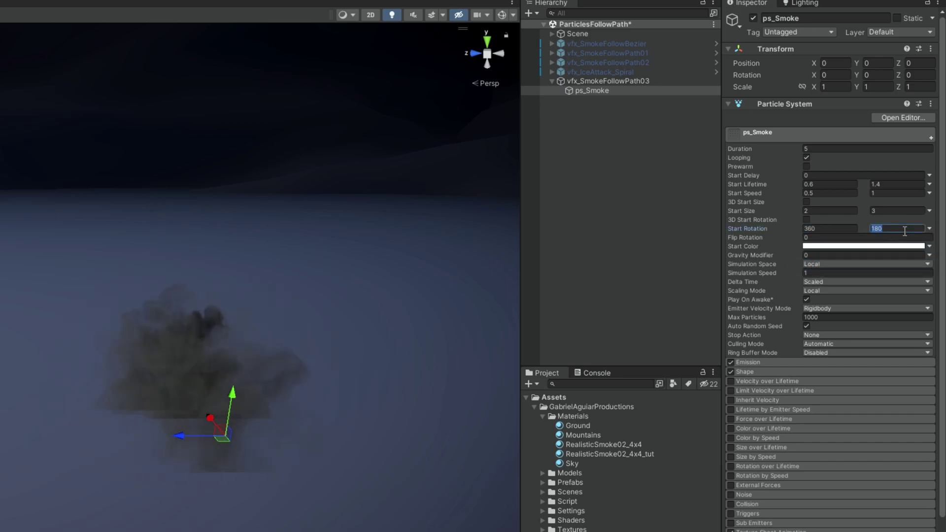
text(0)
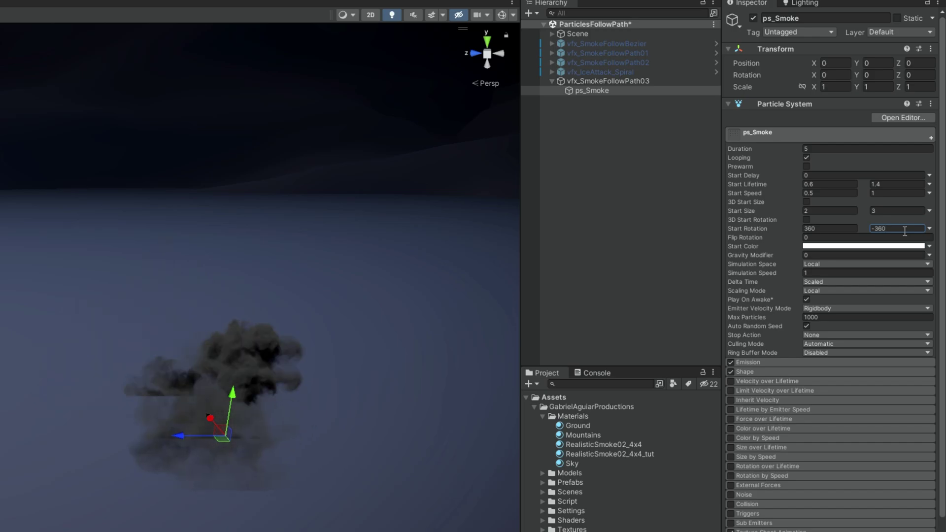
Step: Set Emission Rate over Time to 0 and move the emitter along Z to test the trail
click(803, 363)
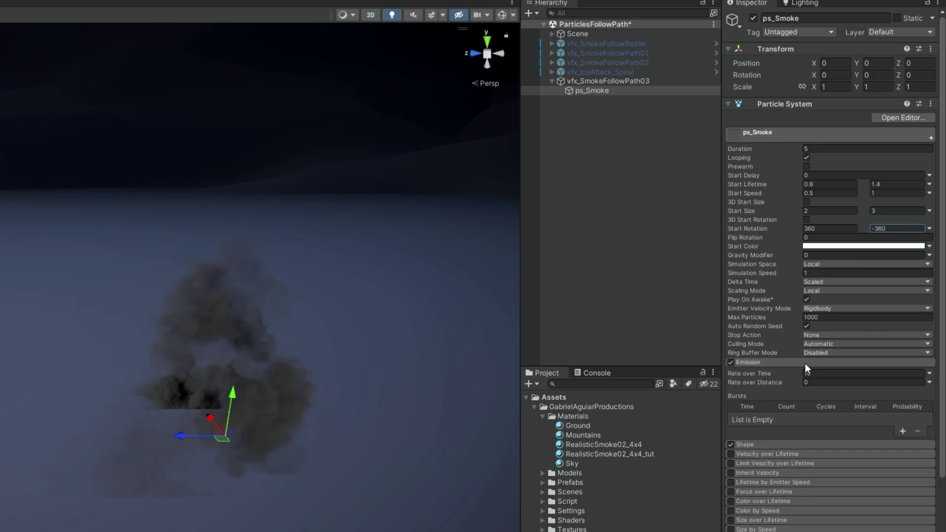
double_click(812, 378)
text(0)
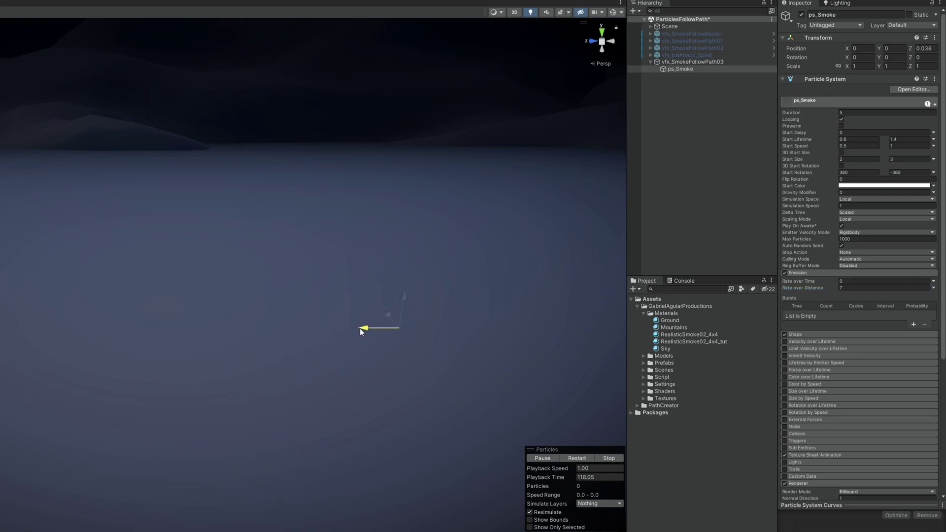
drag(360, 328, 391, 302)
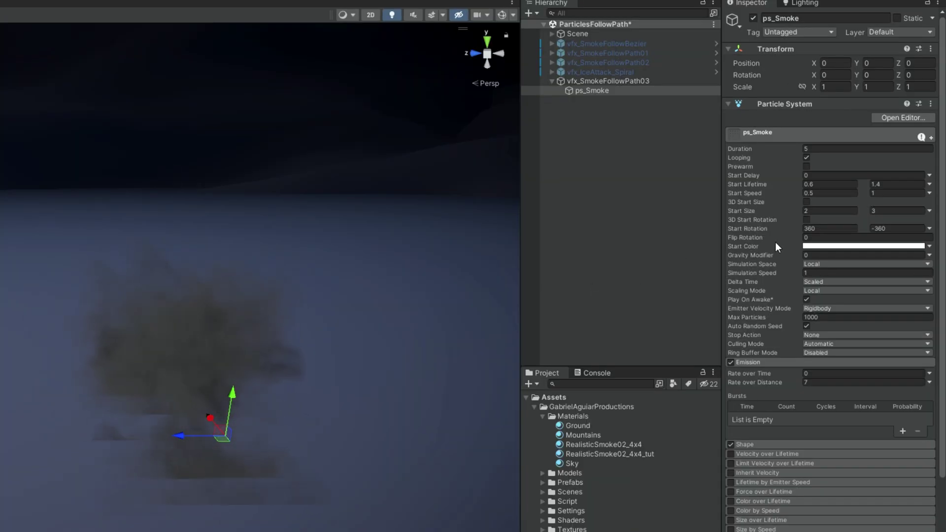
Step: Set Simulation Space to World and move the emitter again to check the trailing smoke
click(824, 262)
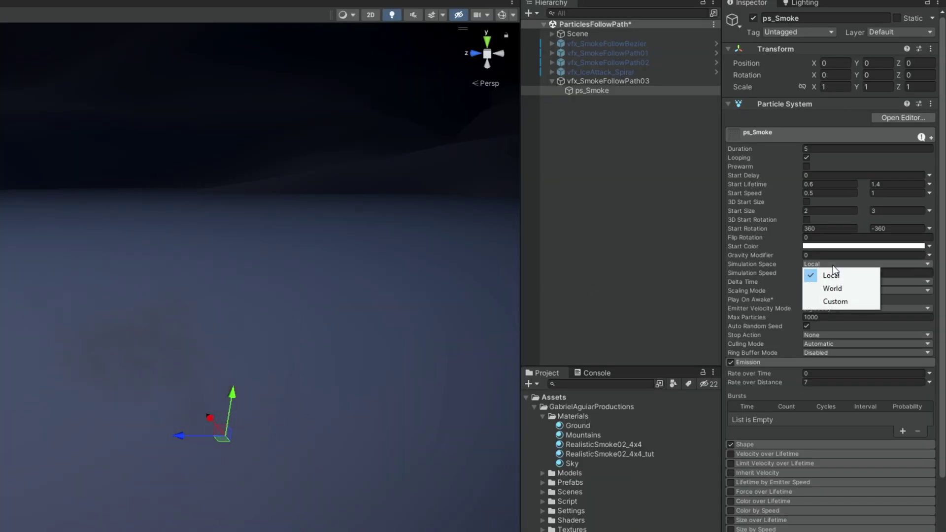
click(830, 288)
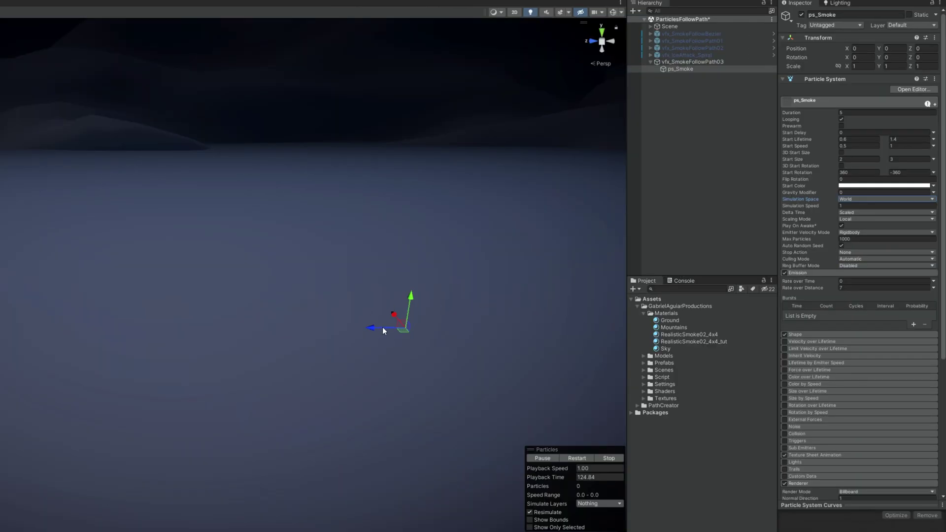
drag(382, 326, 407, 315)
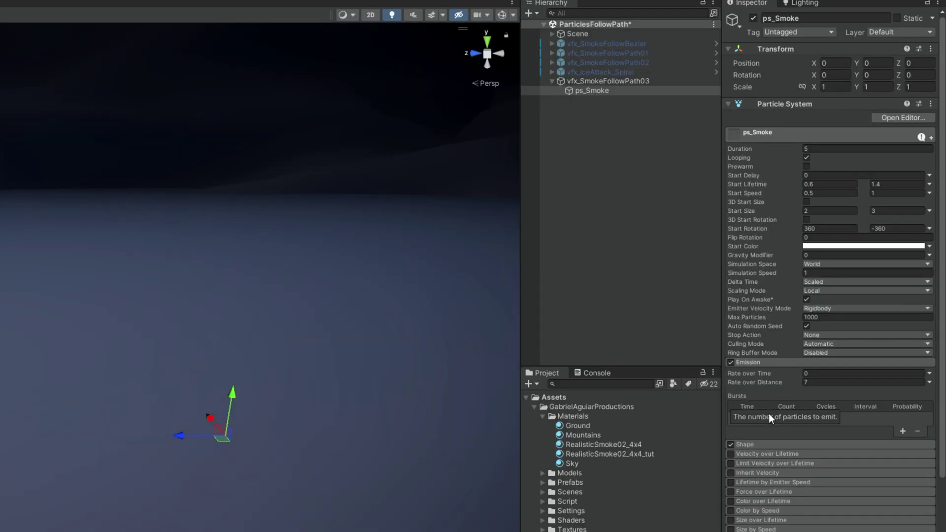
Step: Set the emitter Shape to a Sphere with radius 0.2
click(758, 443)
scroll(818, 409, down, 2)
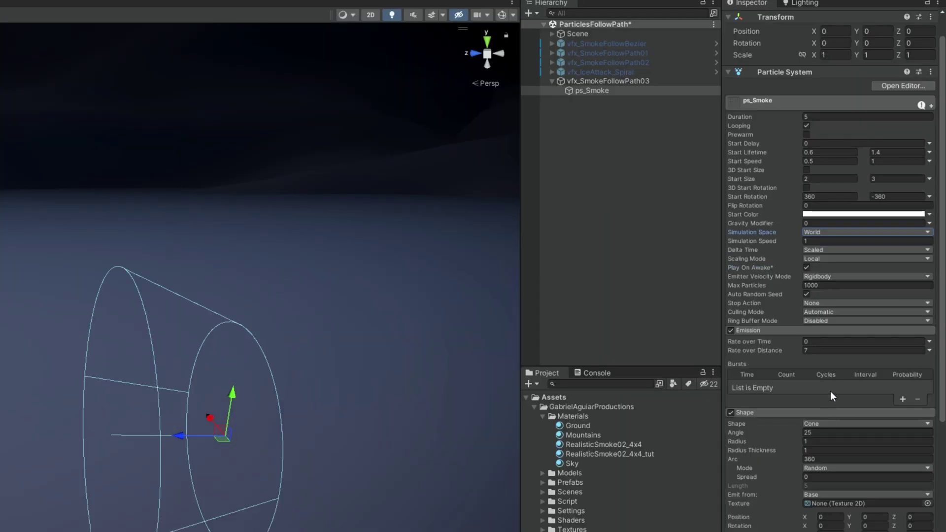
click(813, 424)
click(825, 431)
click(829, 432)
text(.2)
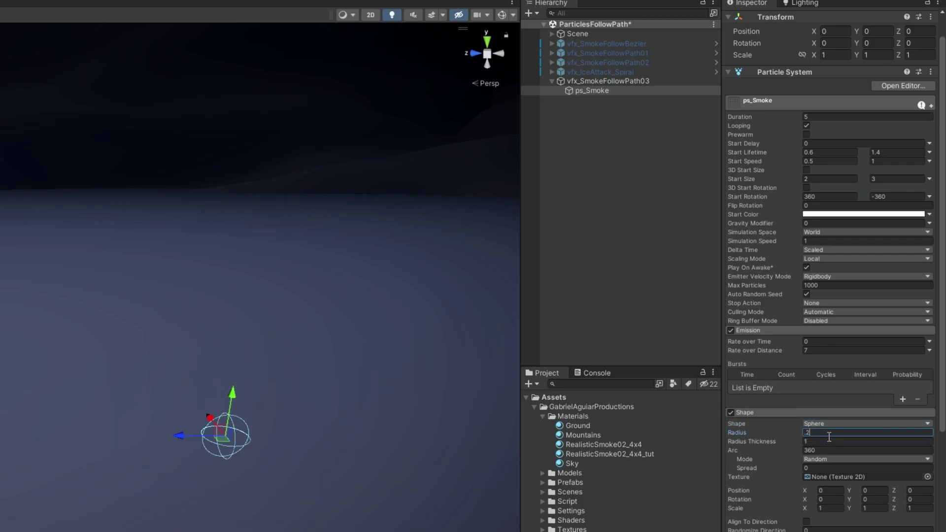
click(770, 415)
Step: Enable Flip-Book Blending and Soft Particles on the smoke material, then restart the particle preview
scroll(869, 394, down, 10)
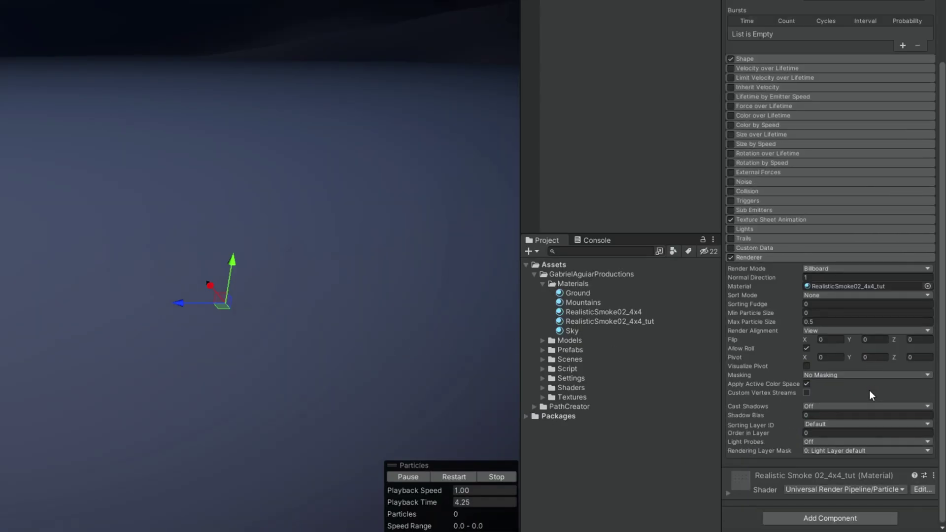
click(764, 477)
scroll(781, 444, down, 20)
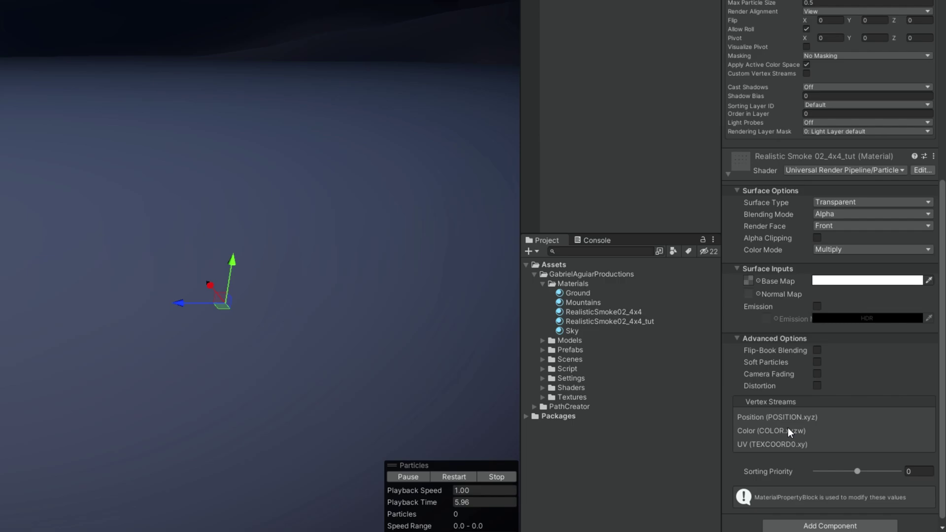
click(767, 335)
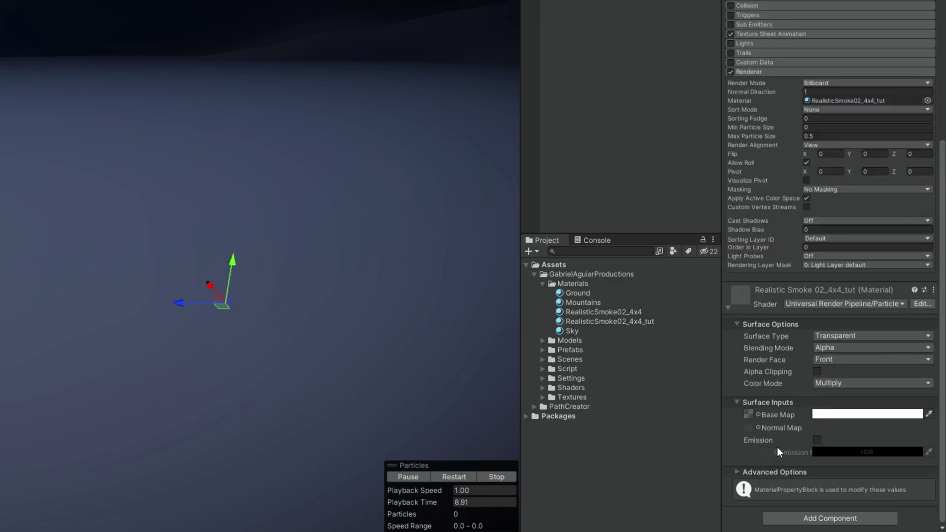
click(771, 472)
scroll(790, 466, down, 5)
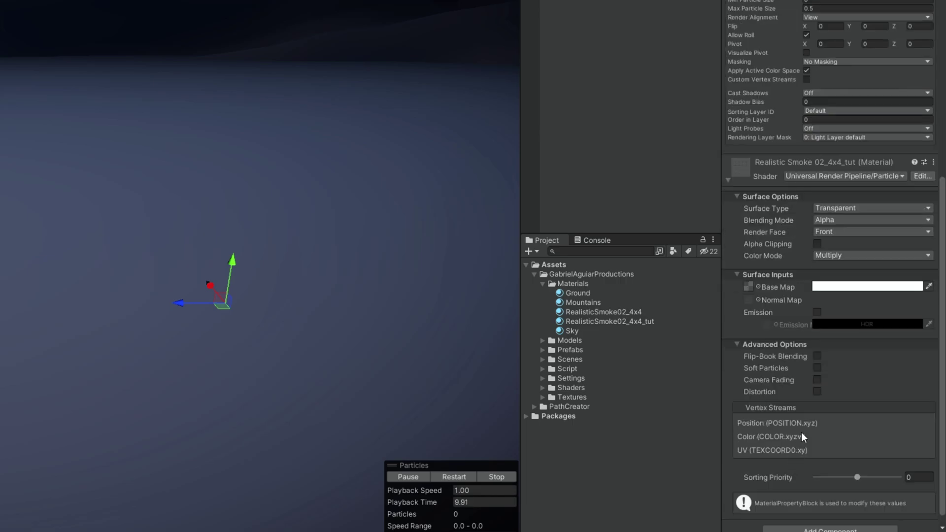
click(816, 355)
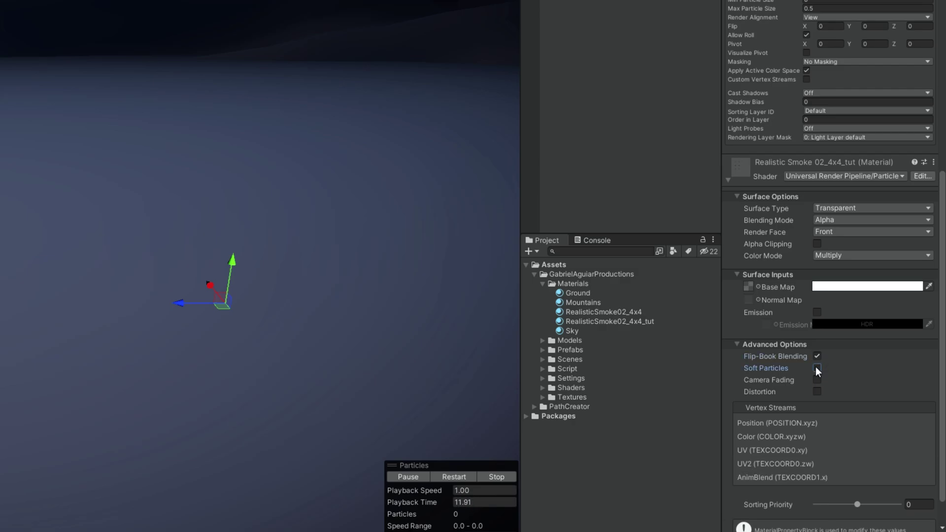
click(816, 367)
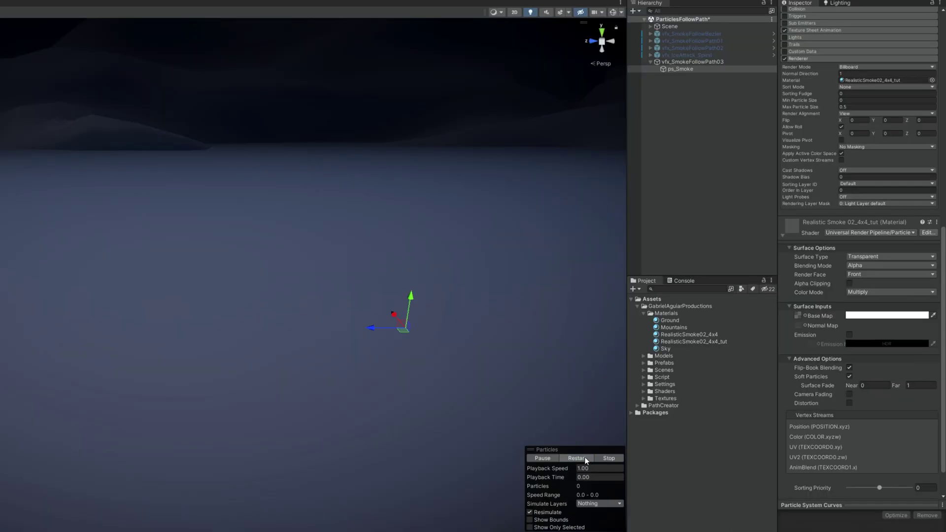
click(464, 475)
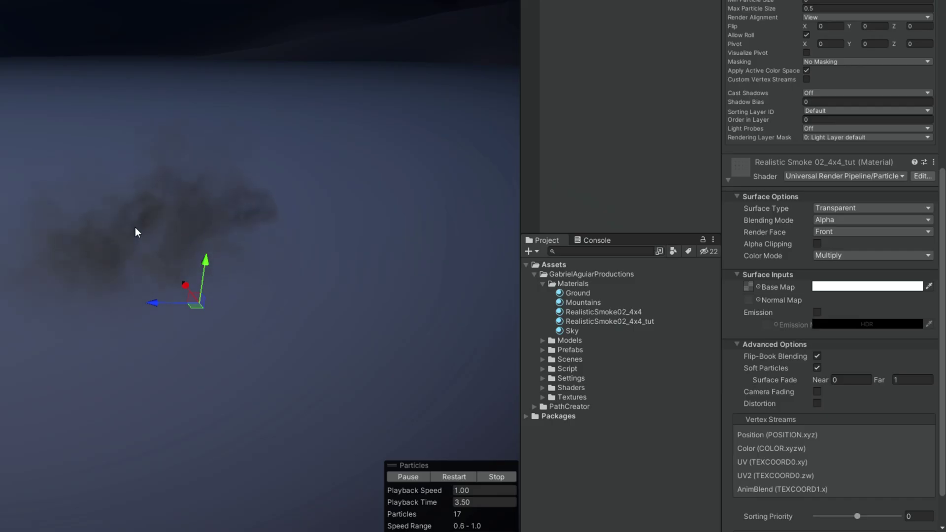
Step: Enable Custom Vertex Streams on the smoke Renderer: Position, Color, UV, UV2 and AnimBlend
scroll(877, 139, up, 3)
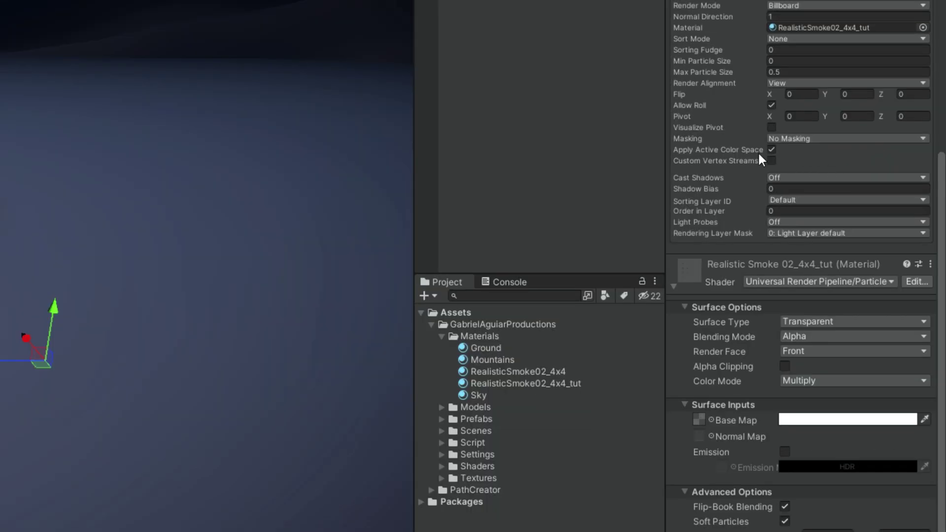
click(772, 161)
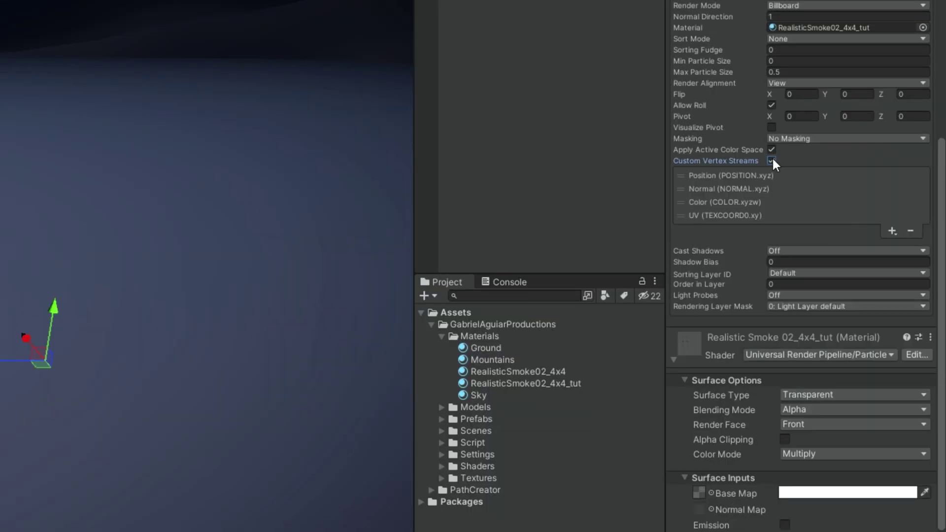
scroll(815, 190, down, 3)
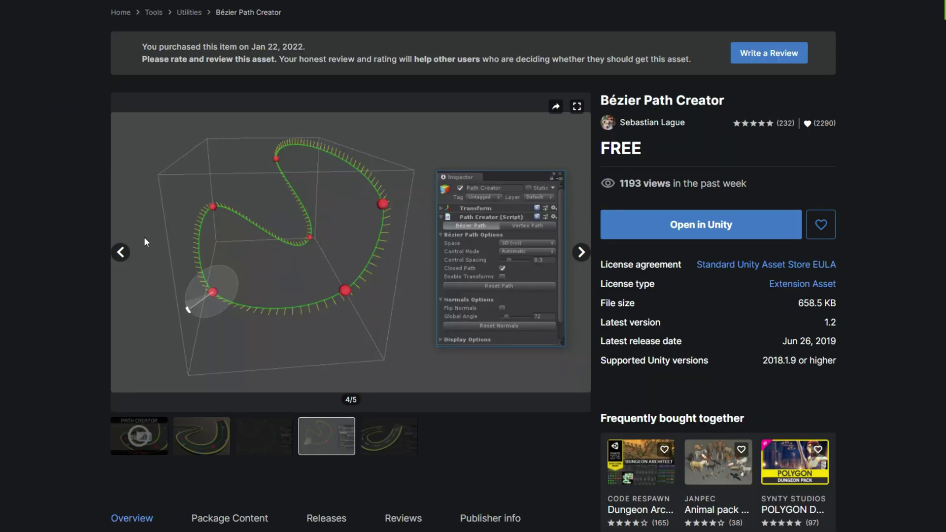
click(131, 449)
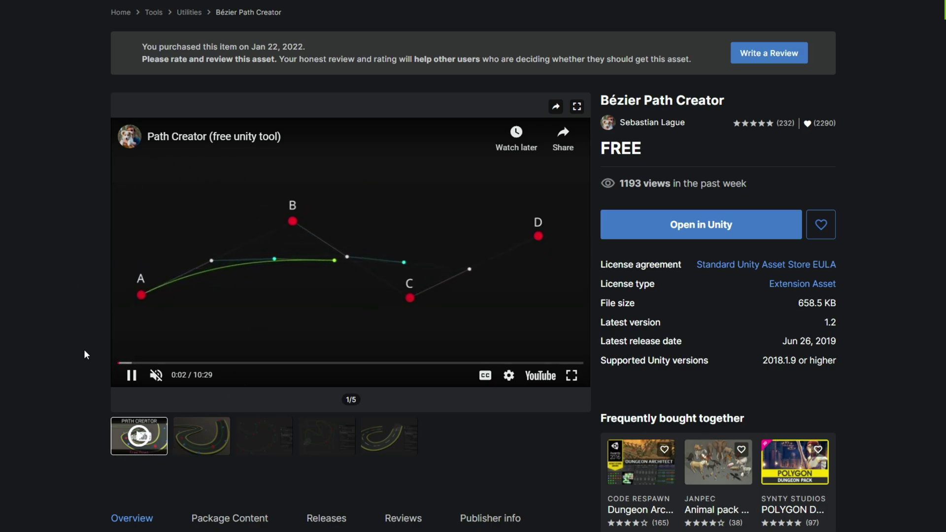
click(287, 444)
click(303, 443)
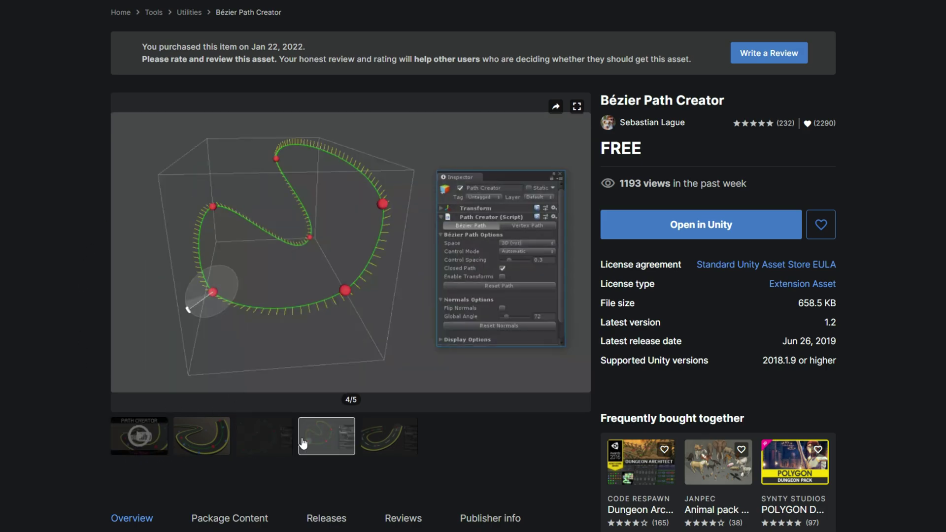
drag(704, 102, 607, 99)
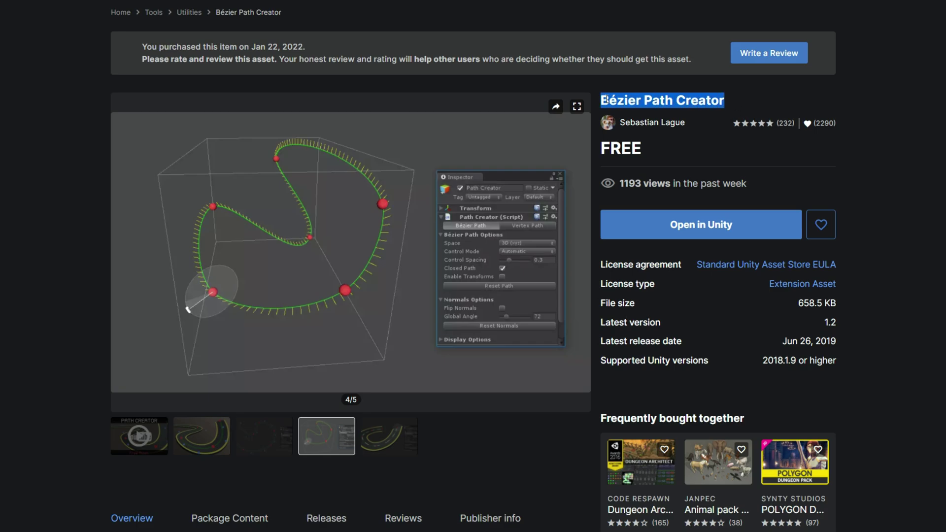
drag(684, 126, 638, 128)
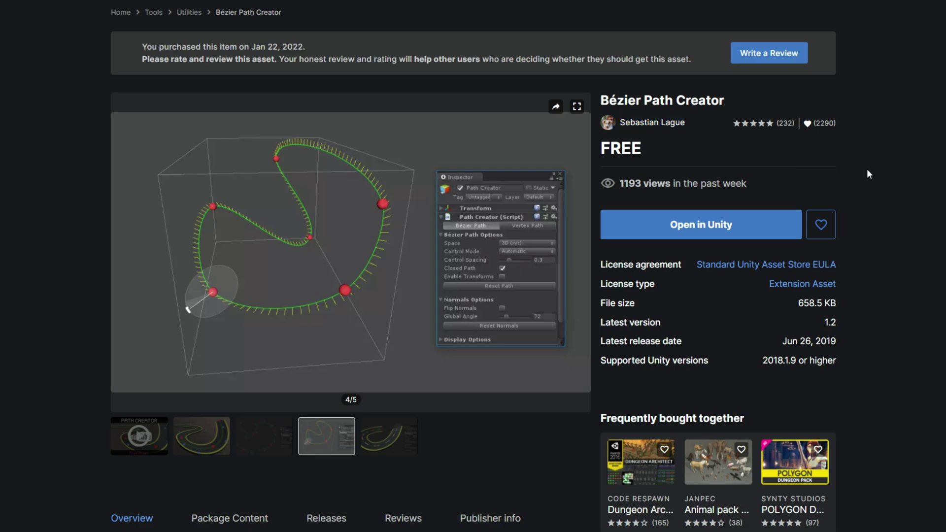
Step: Import the Bézier Path Creator package from My Assets in the Package Manager
click(199, 18)
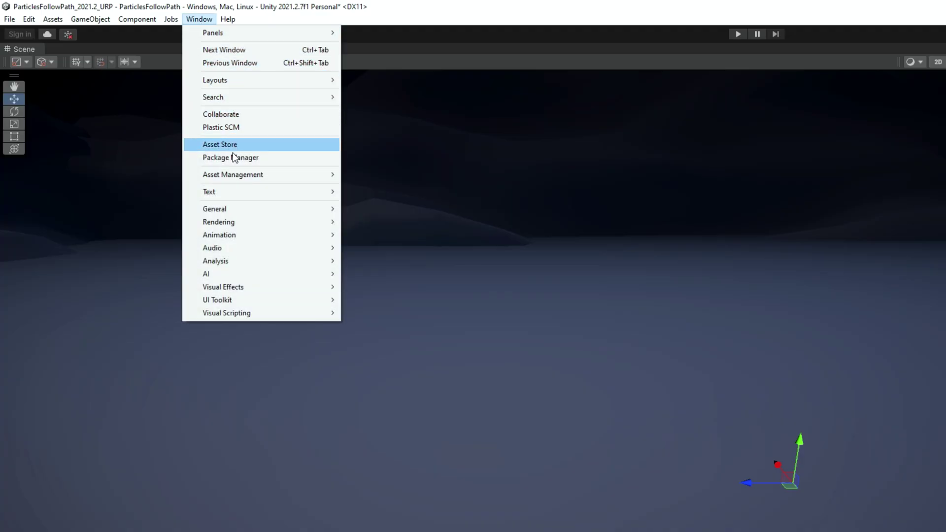
click(232, 156)
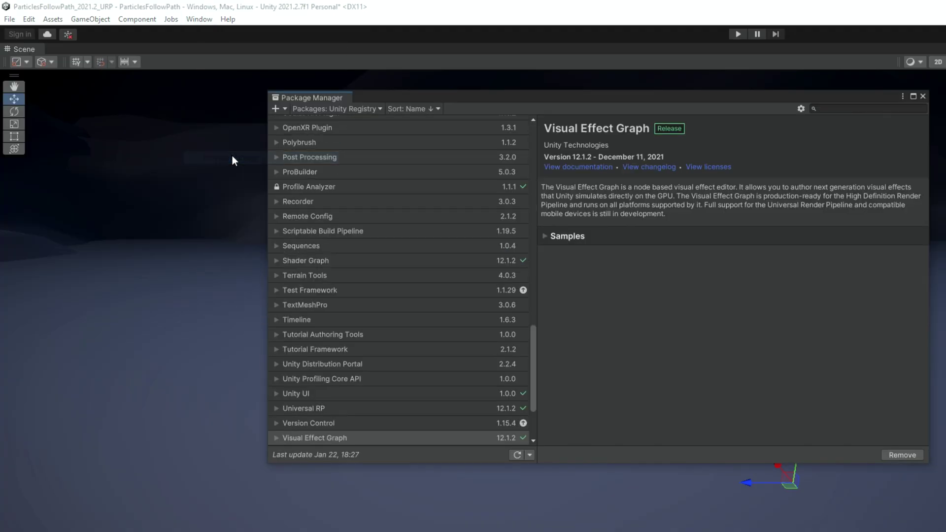
click(335, 109)
click(330, 153)
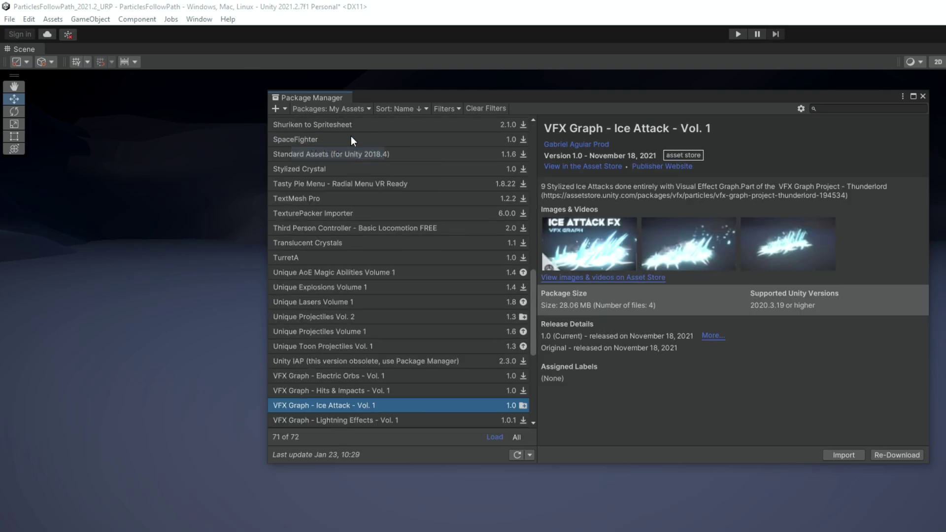
click(320, 240)
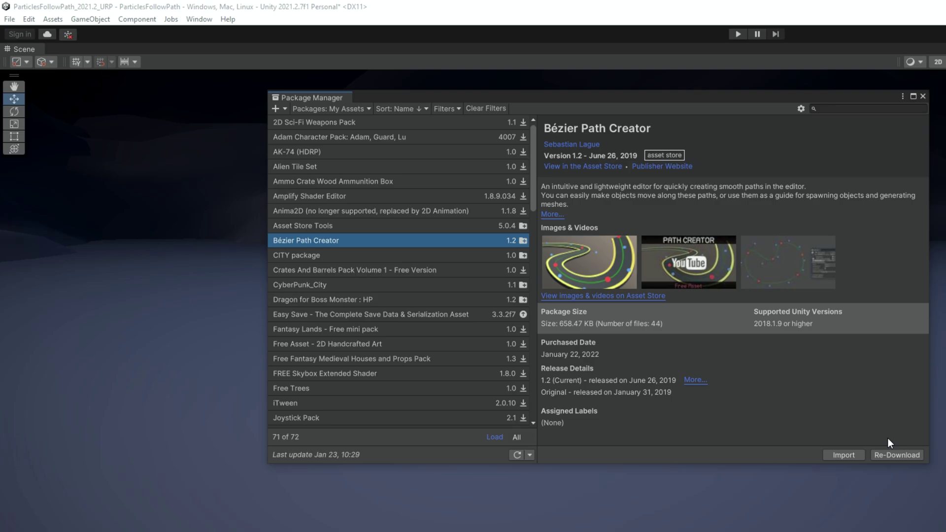
click(845, 454)
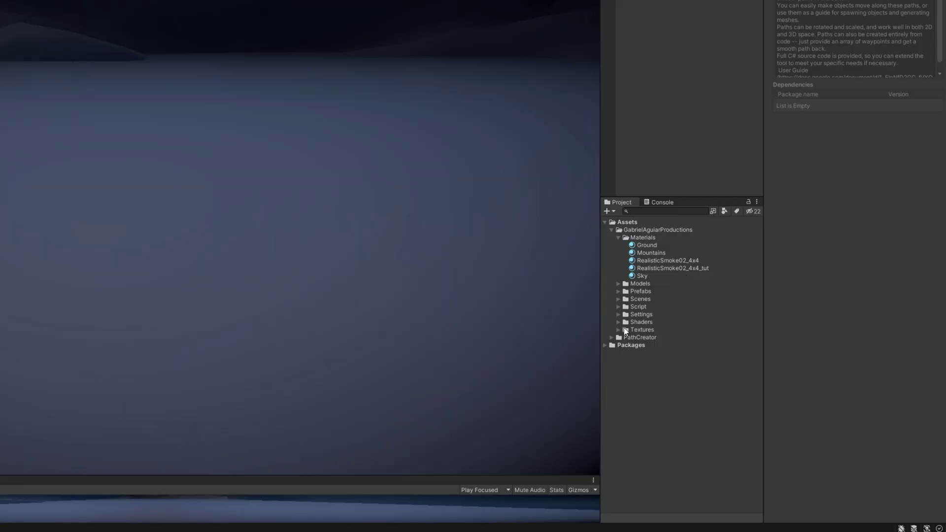
Step: Create an empty child GameObject under vfx_SmokeFollowPath03
click(652, 337)
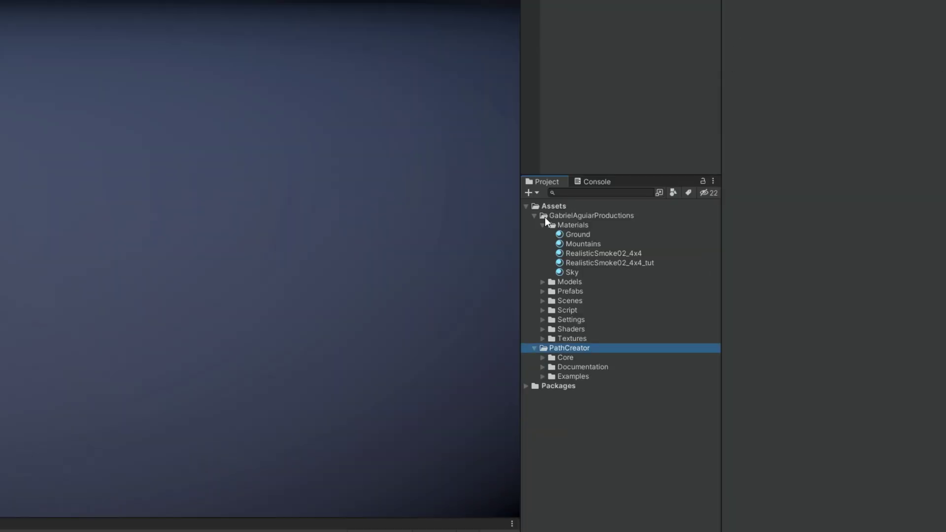
click(542, 224)
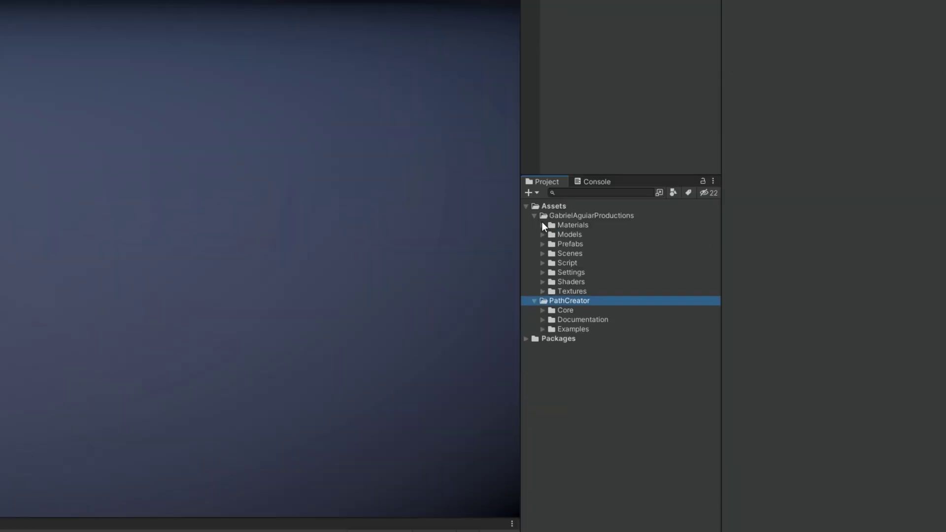
click(535, 215)
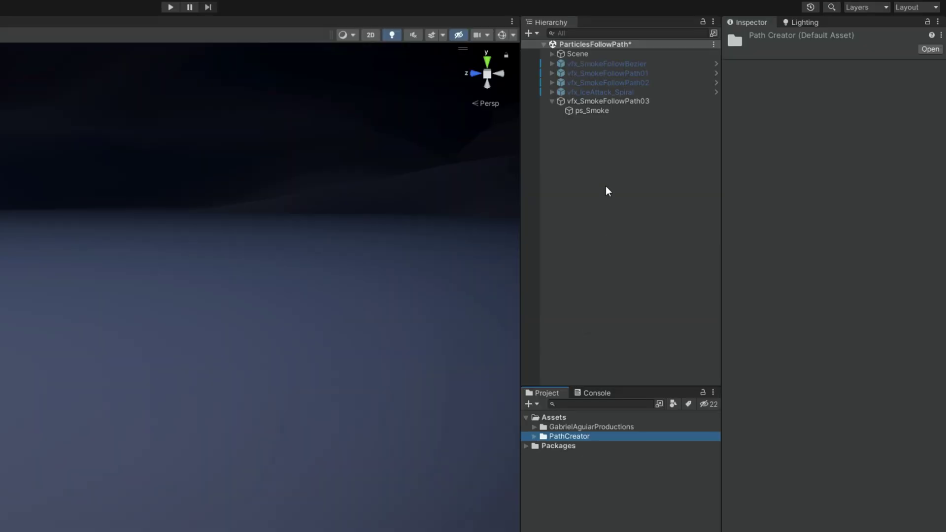
click(590, 173)
click(582, 101)
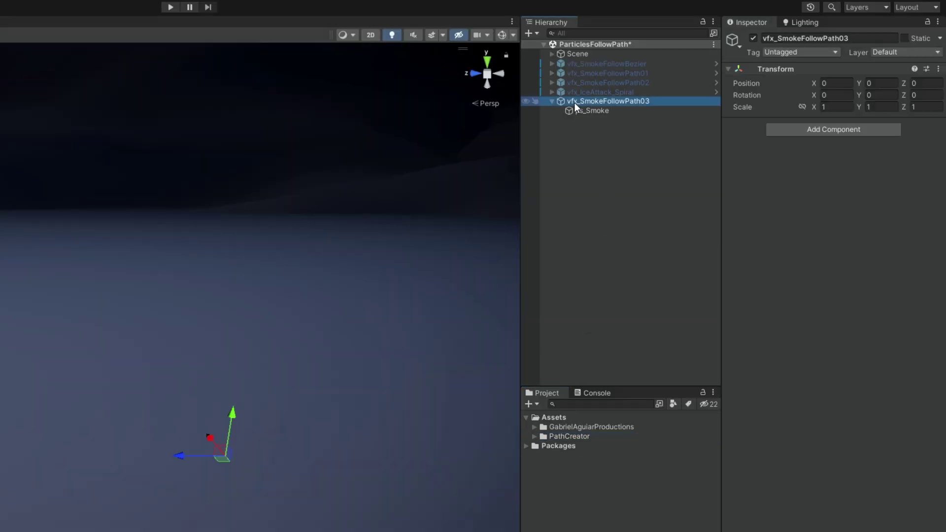
right_click(574, 102)
click(633, 244)
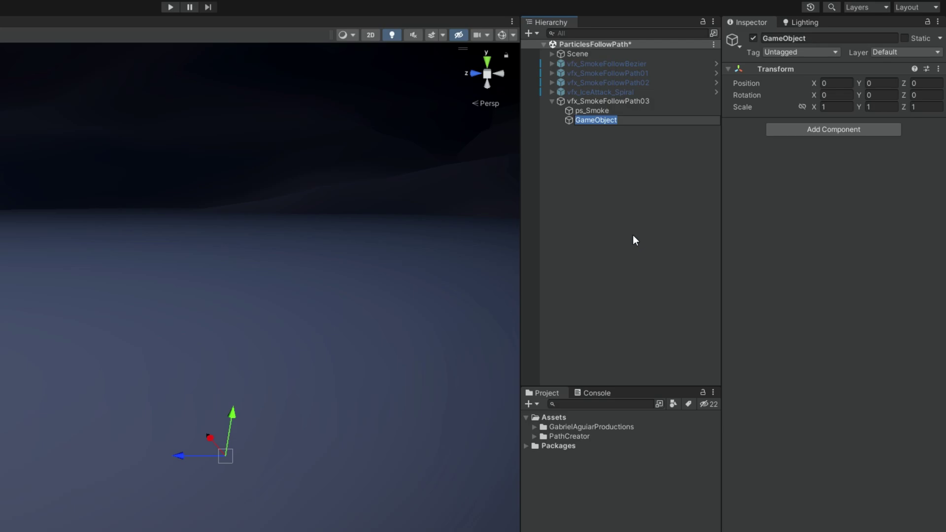
Step: Name the new object Path and reset its transform
text(Path)
key(Return)
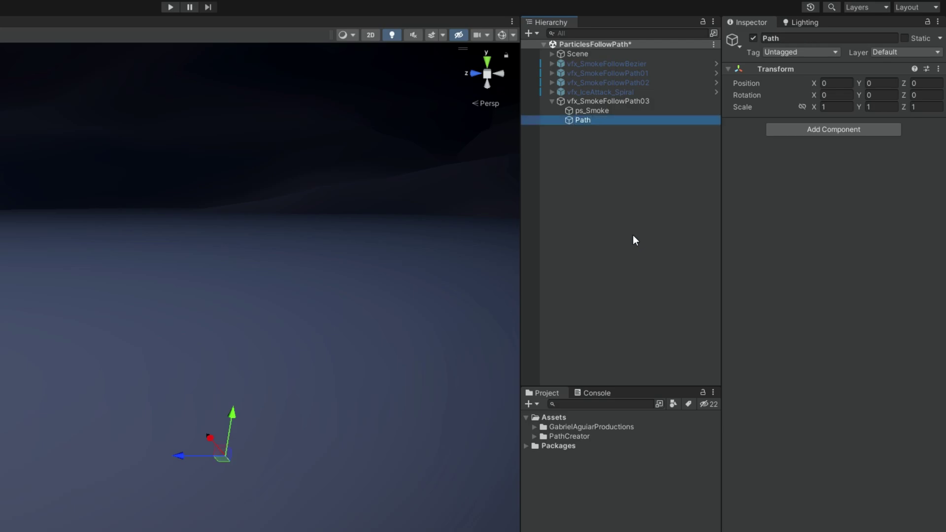
click(938, 68)
click(871, 81)
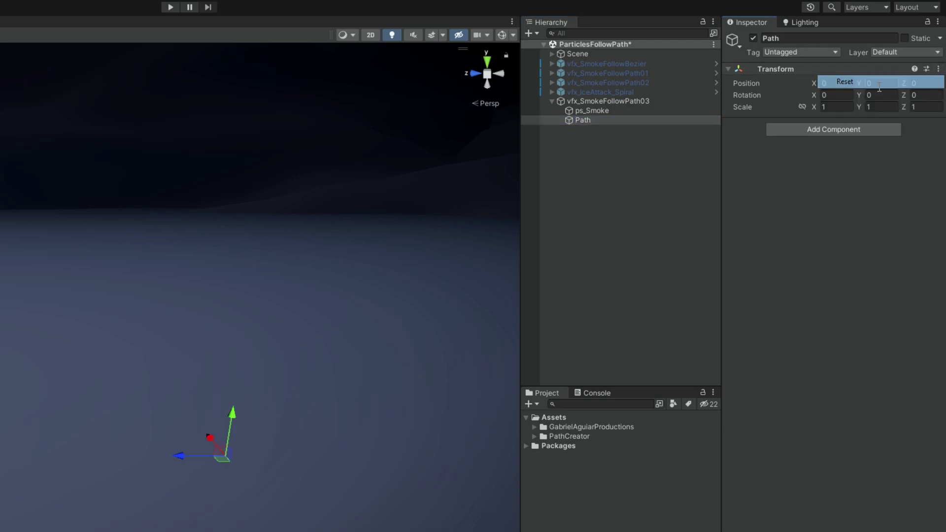
Step: Add a Path Creator component to the Path object
click(830, 130)
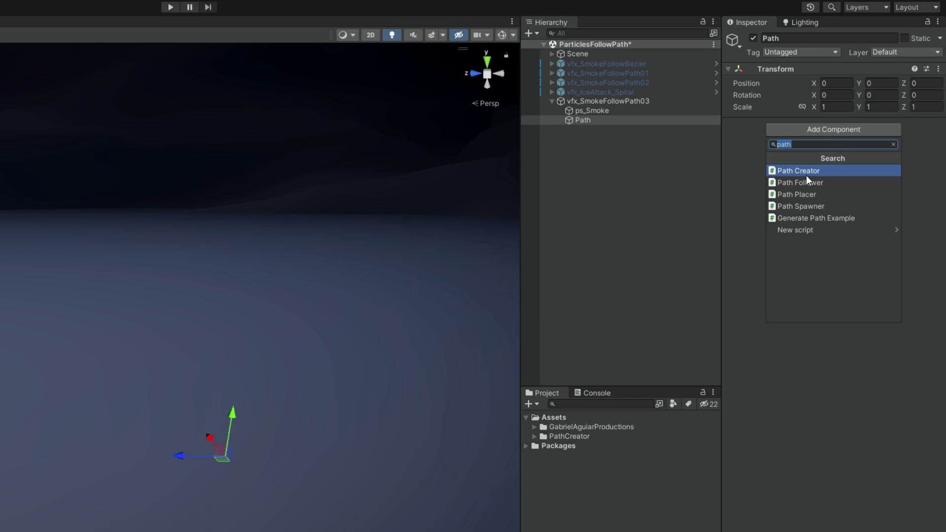
click(823, 173)
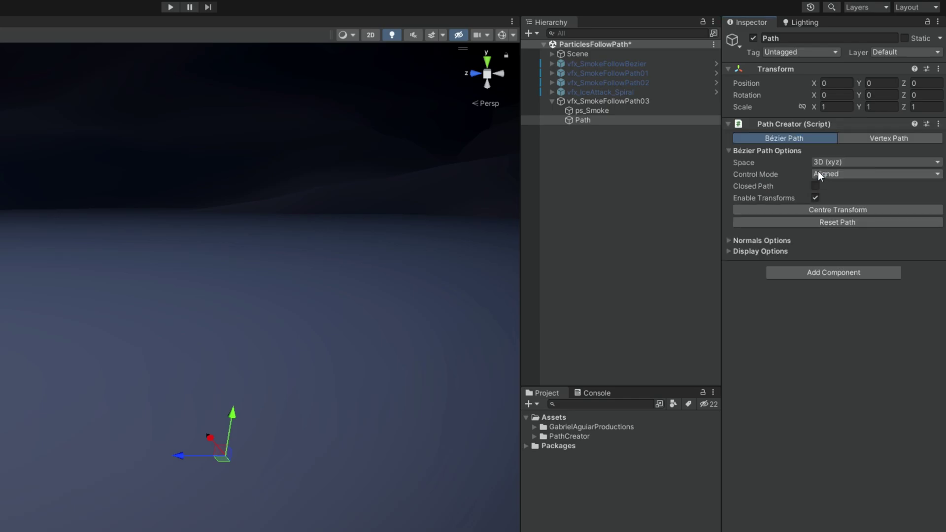
key(ctrl+z)
click(830, 129)
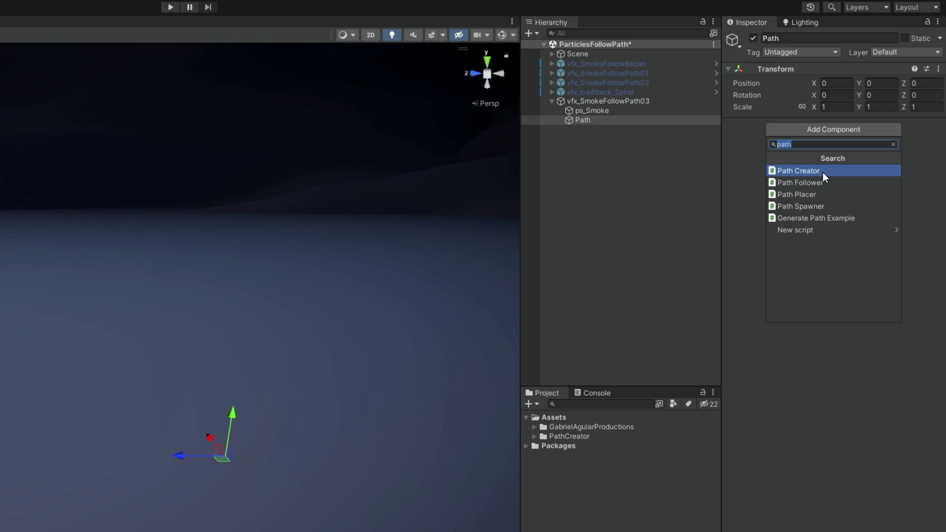
click(823, 173)
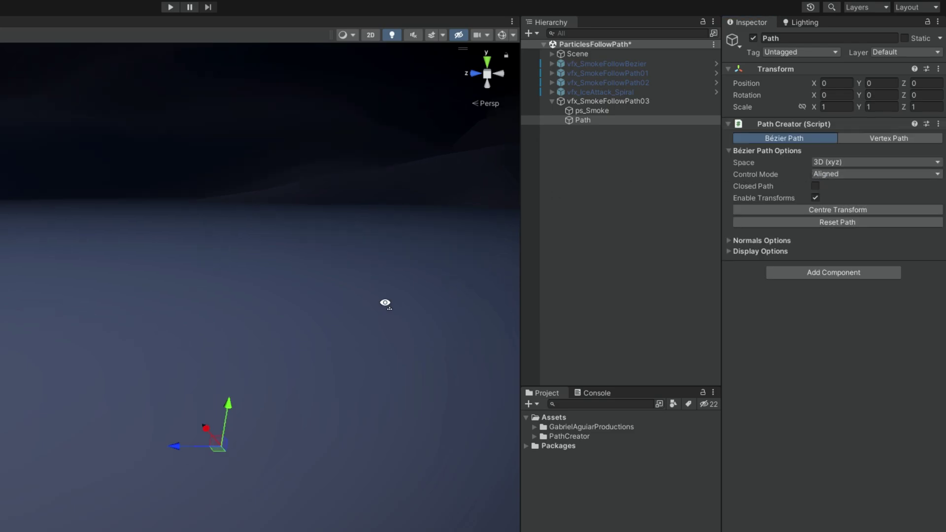
Step: Show the path in the Scene view and bend it by dragging its control handles
click(502, 35)
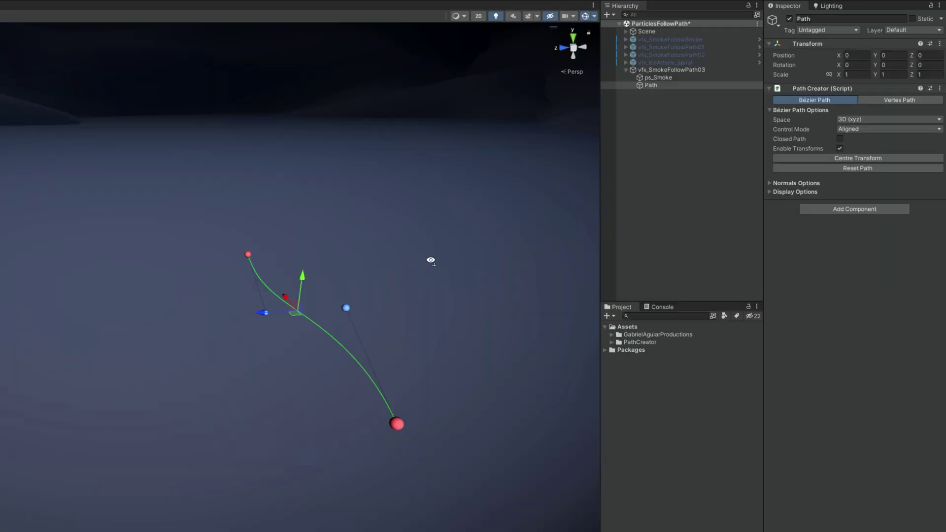
right_drag(309, 332, 409, 322)
right_drag(510, 251, 407, 211)
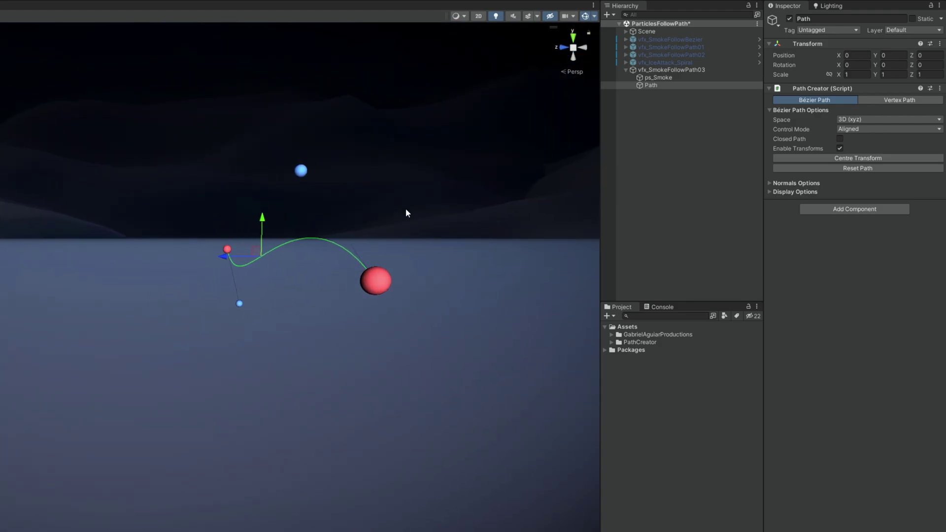
drag(306, 171, 496, 194)
right_drag(496, 194, 456, 273)
drag(373, 222, 144, 63)
right_drag(281, 261, 386, 239)
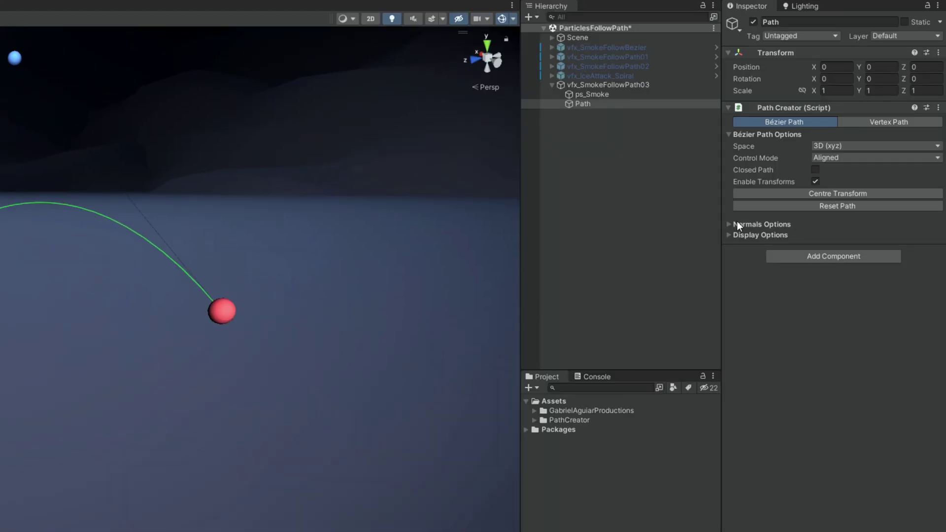
Step: Set the Path Creator space to Top-down (xz), after briefly trying 2D (xy)
click(851, 120)
click(842, 172)
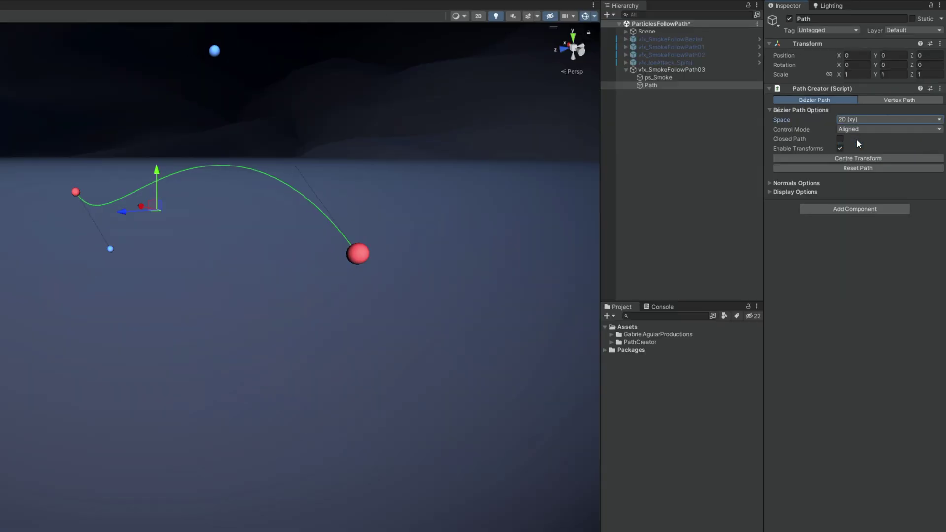
click(859, 122)
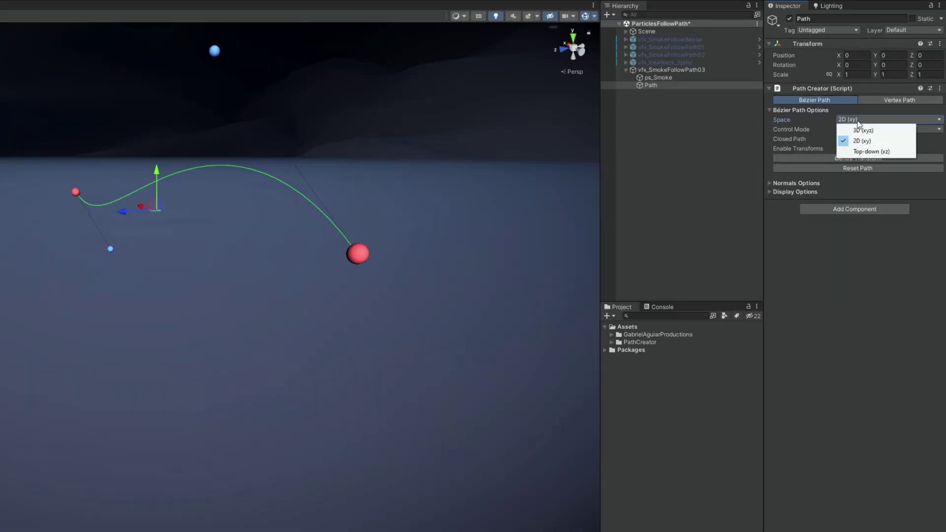
click(863, 152)
Step: Pull the control handles and add new anchors to widen and extend the curve
right_drag(325, 154, 178, 295)
drag(171, 294, 82, 454)
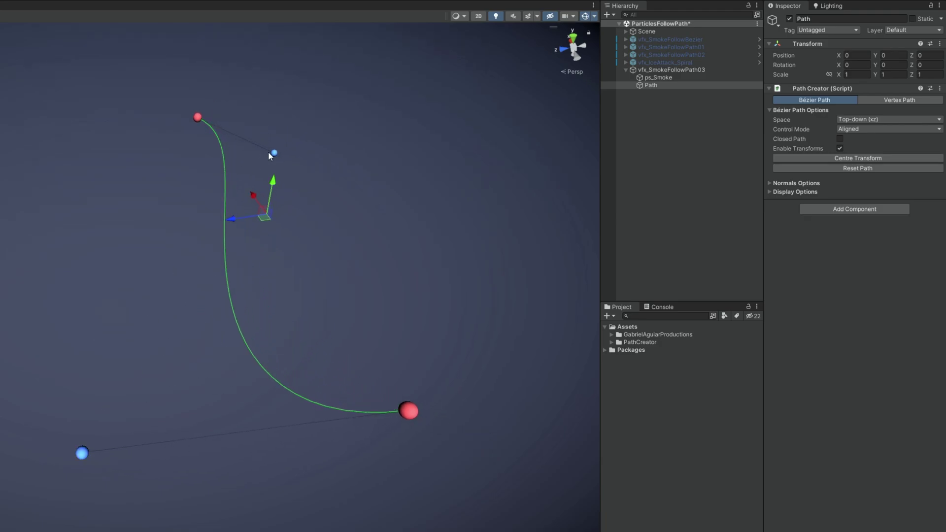
drag(271, 154, 351, 129)
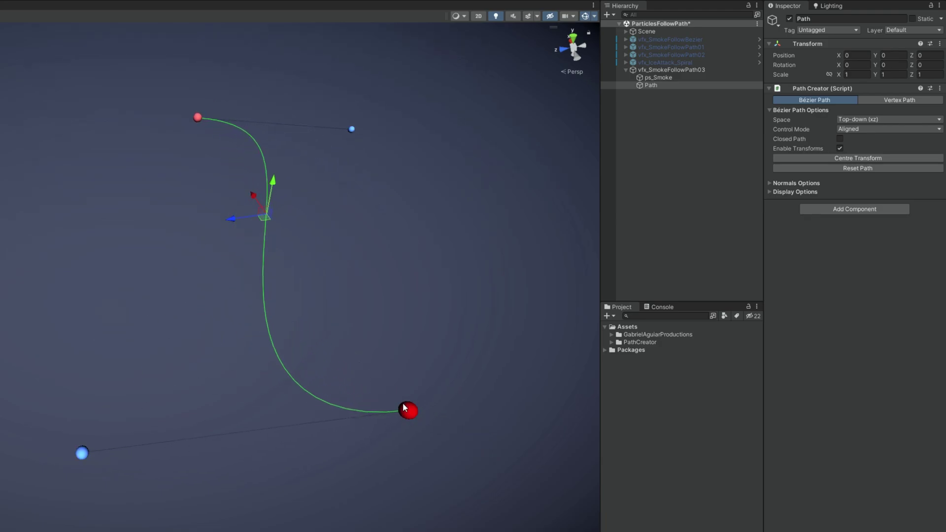
shift+drag(531, 397, 4, 237)
right_drag(5, 236, 158, 366)
drag(158, 366, 252, 441)
drag(414, 312, 406, 95)
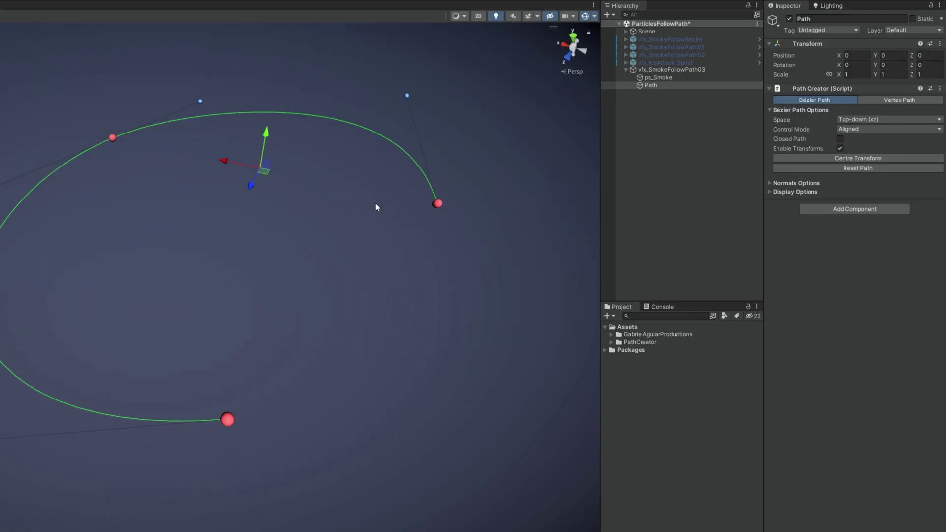
Step: Add more anchors so the path curls into an S-shaped inward spiral
click(228, 419)
shift+click(373, 314)
shift+click(197, 215)
shift+drag(207, 316, 230, 308)
right_drag(230, 313, 266, 205)
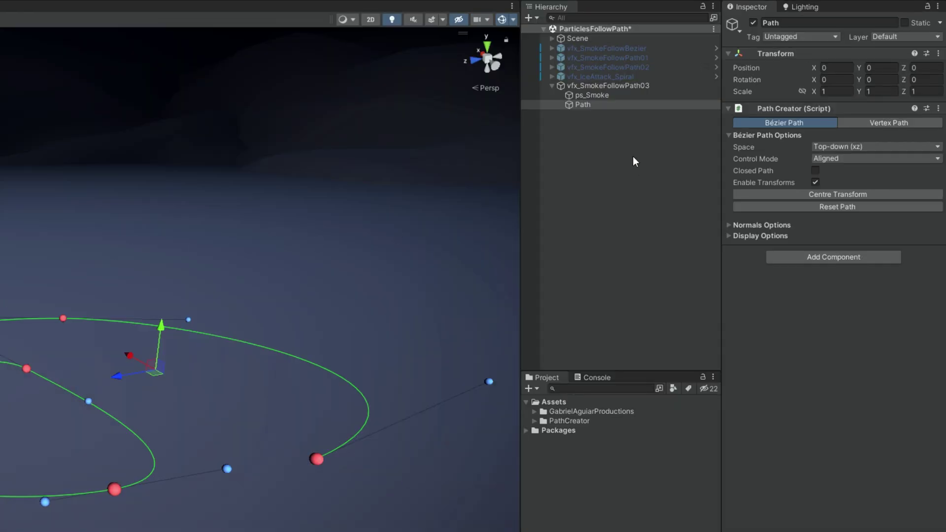
click(607, 95)
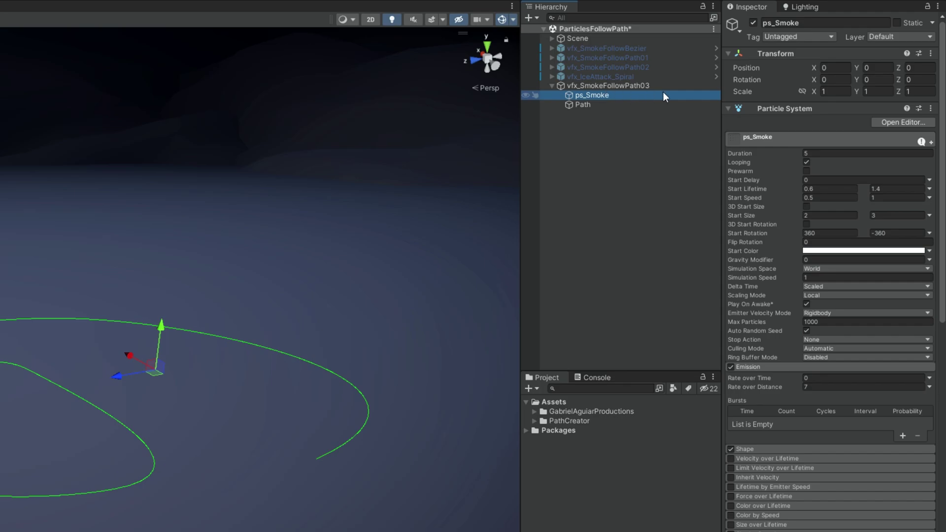
Step: Add a Path Follower to ps_Smoke linked to the Path object, then enter Play mode
click(728, 108)
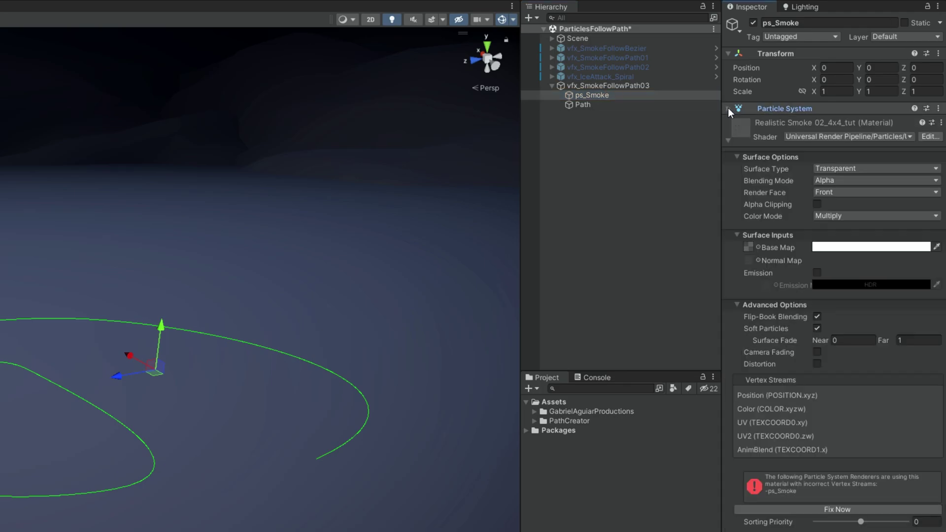
click(728, 141)
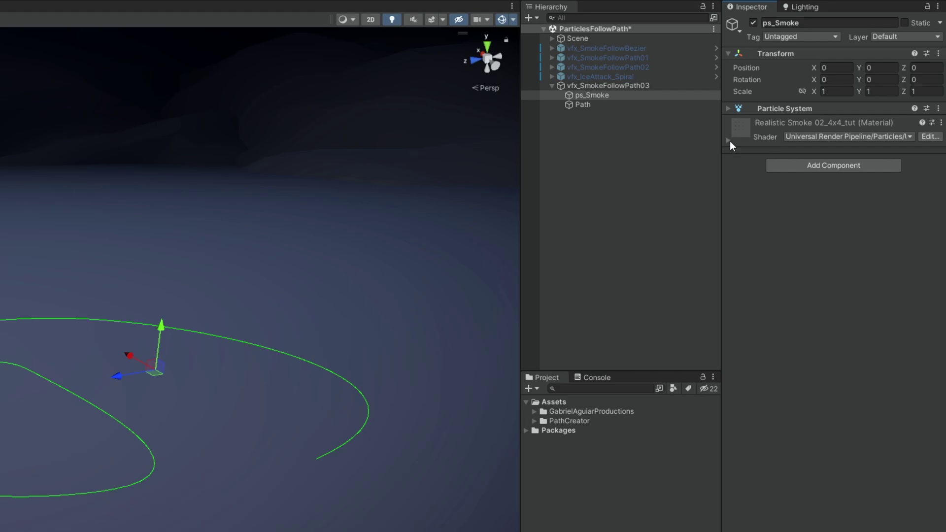
click(787, 164)
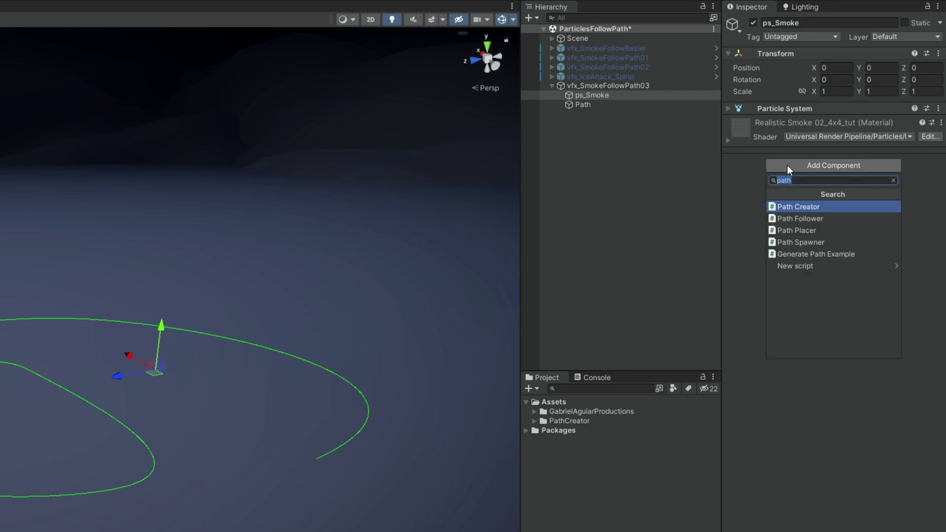
click(815, 219)
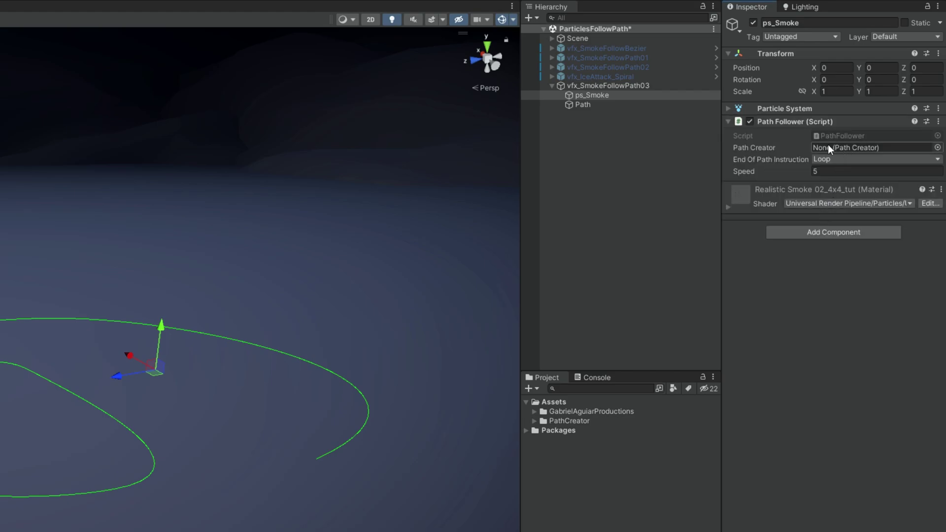
drag(599, 106, 834, 150)
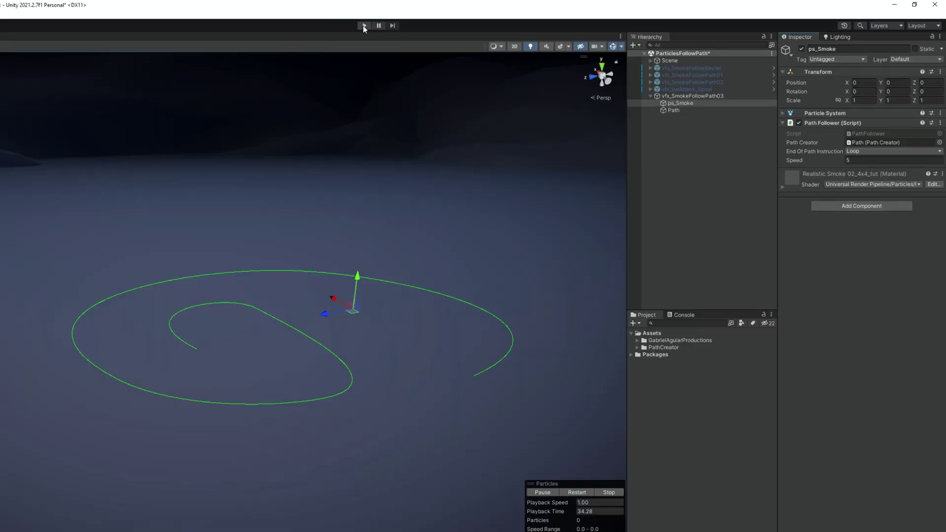
click(365, 26)
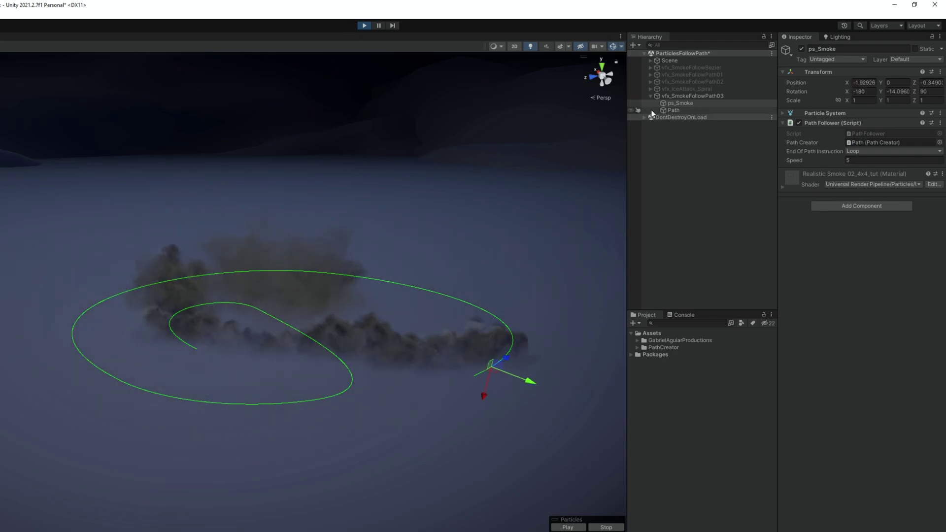
Step: Set the smoke's upper Start Lifetime value to 1.4
click(782, 113)
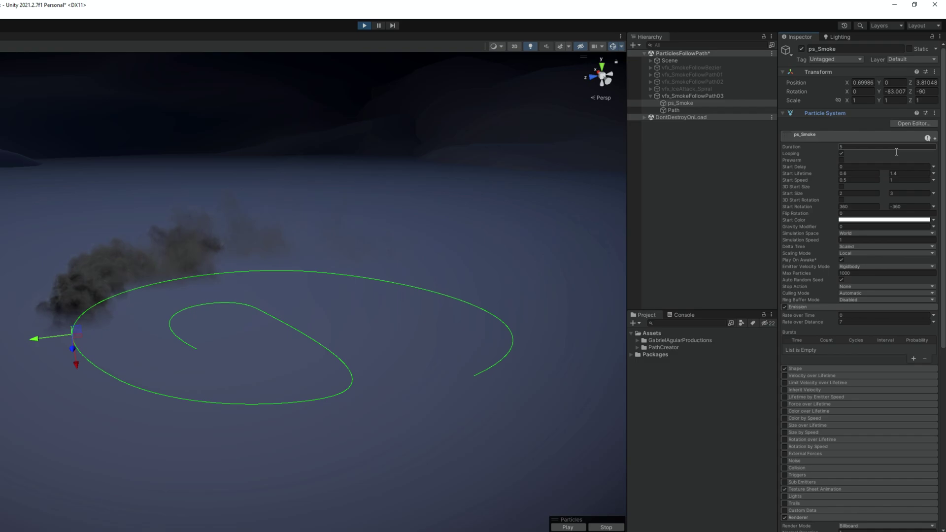
click(910, 174)
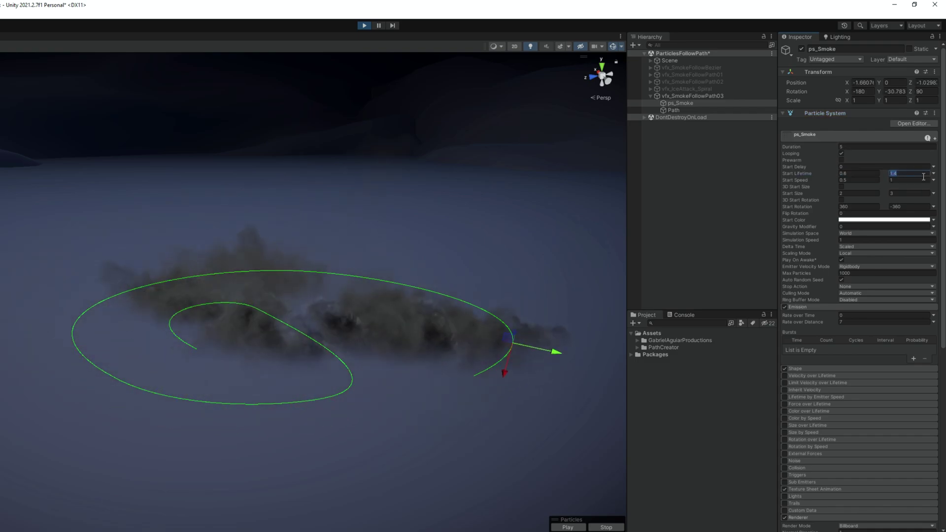
text(1.4)
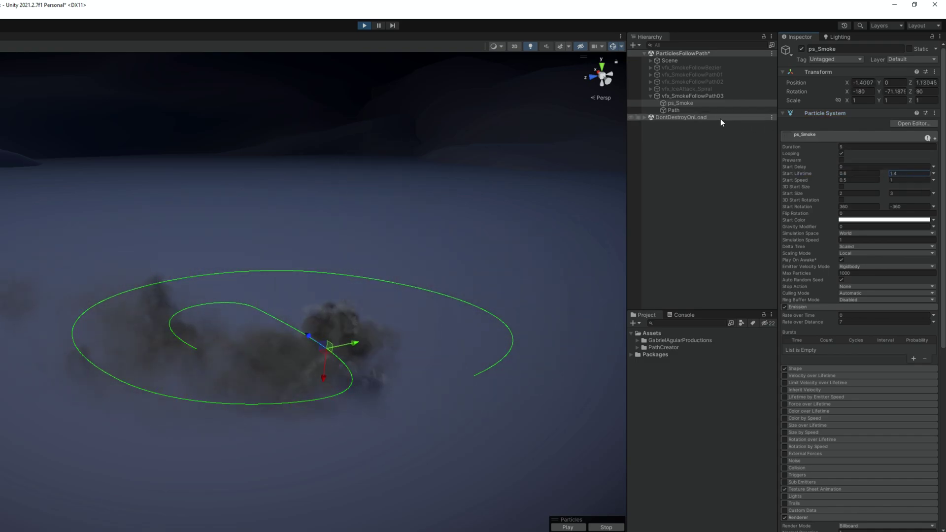
click(677, 110)
click(680, 103)
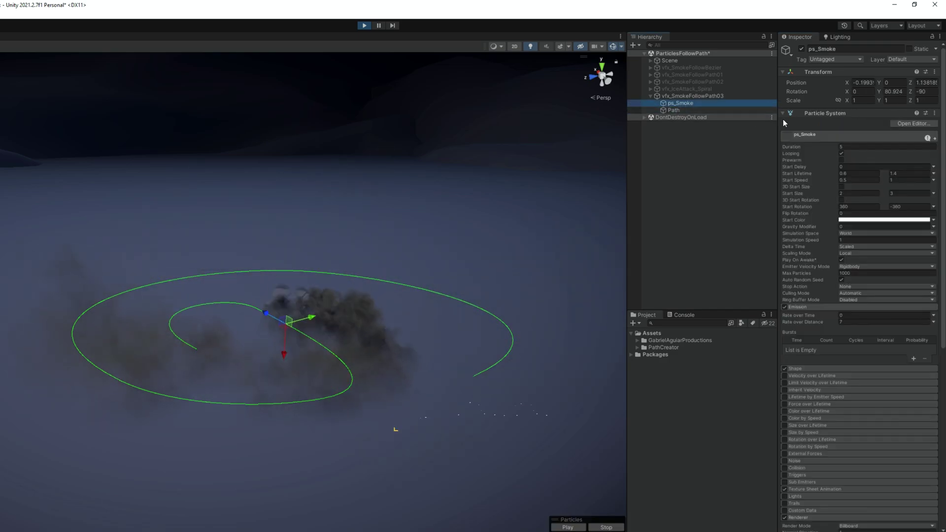
click(782, 115)
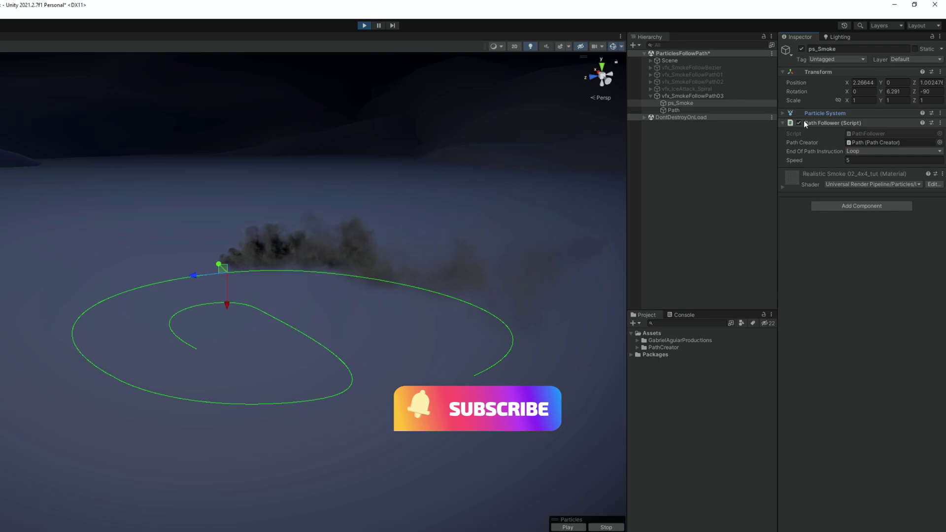
Step: Try Reverse and Stop end-of-path modes, then settle on Loop with Speed 3
click(858, 152)
click(869, 171)
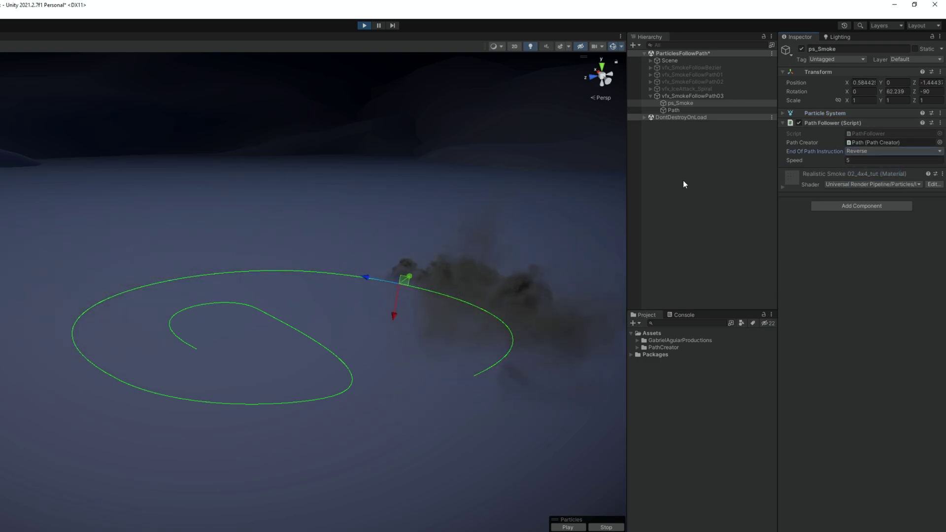
click(873, 152)
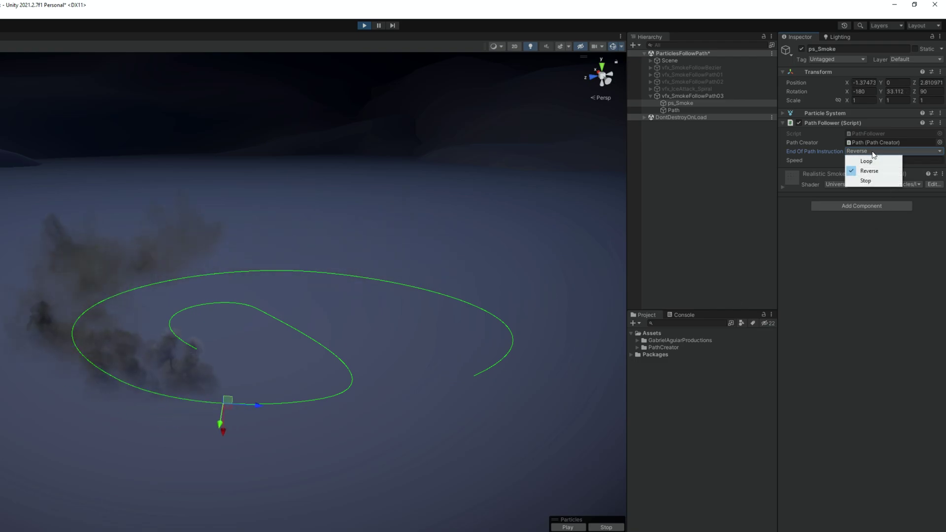
click(868, 181)
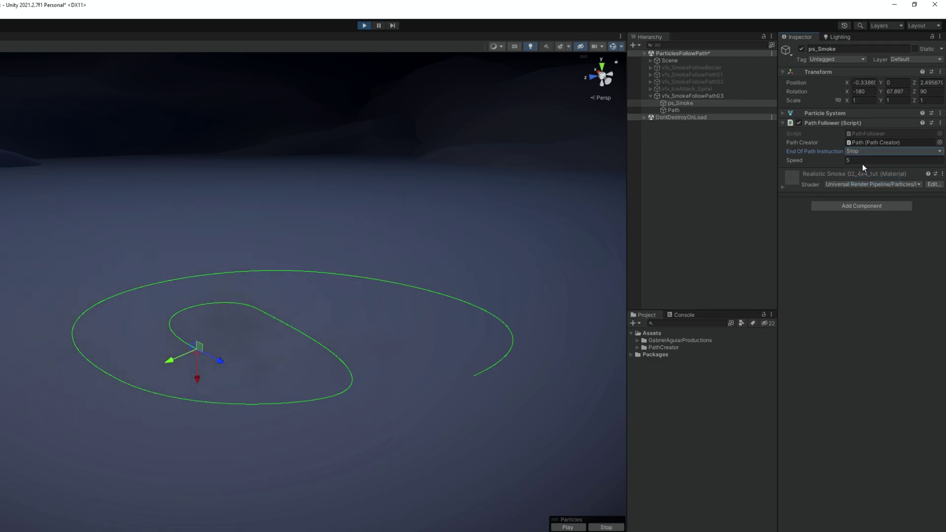
click(865, 161)
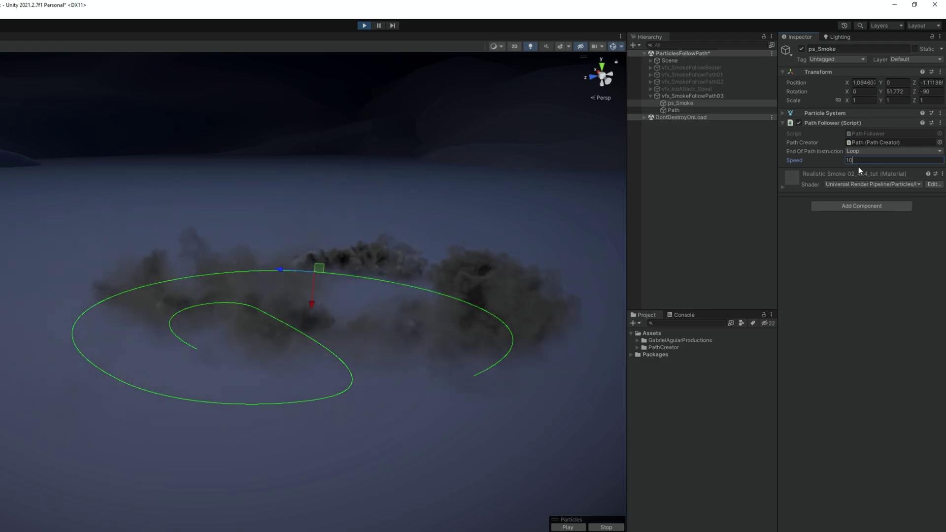
key(BackSpace)
key(BackSpace)
text(3)
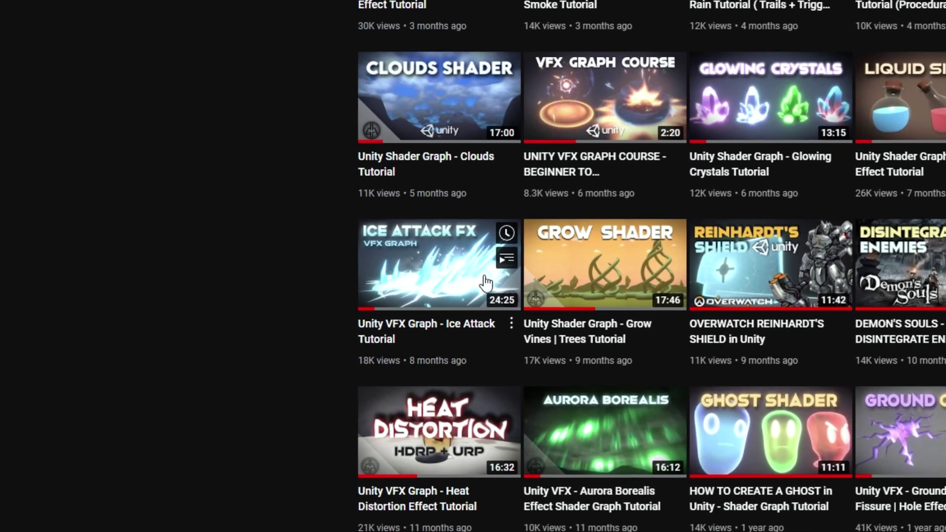
Step: Watch the Ice Attack VFX Graph tutorial video and open the Package Manager
click(407, 345)
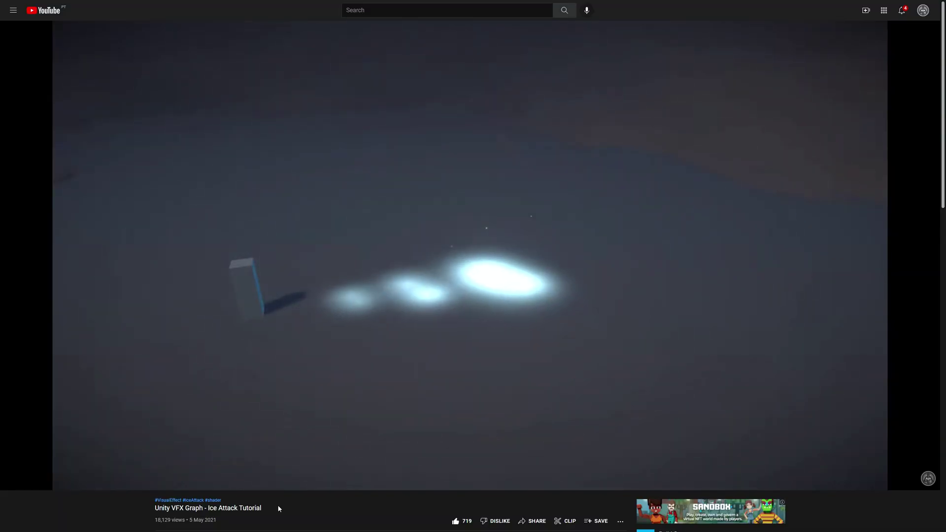
click(200, 19)
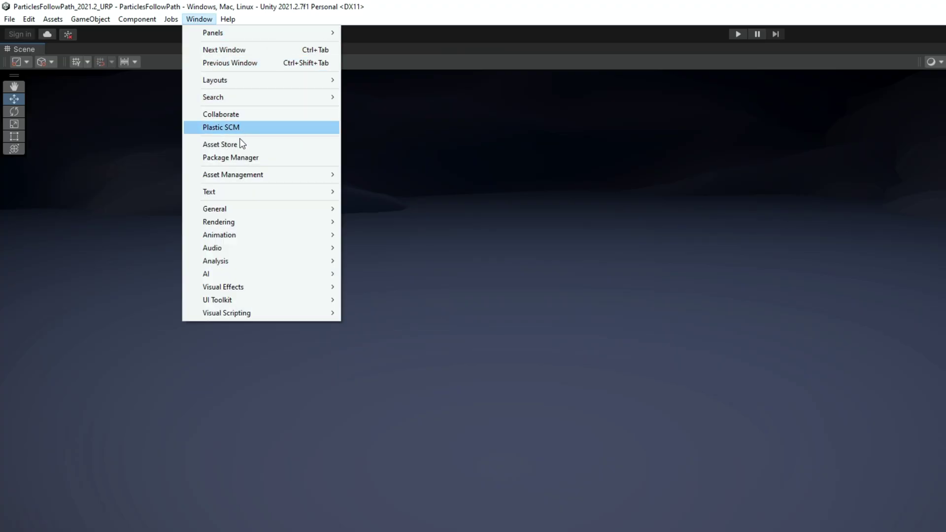
click(240, 158)
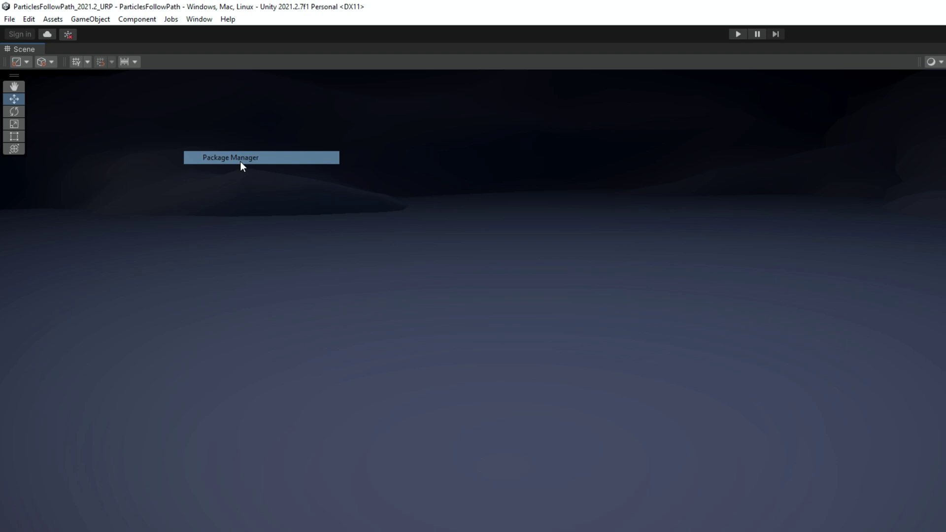
scroll(386, 384, down, 15)
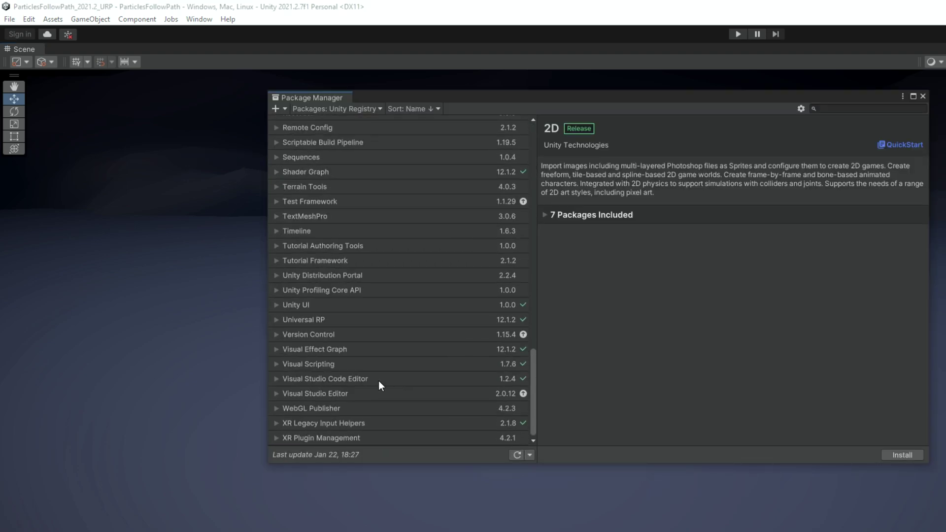
click(345, 354)
click(28, 19)
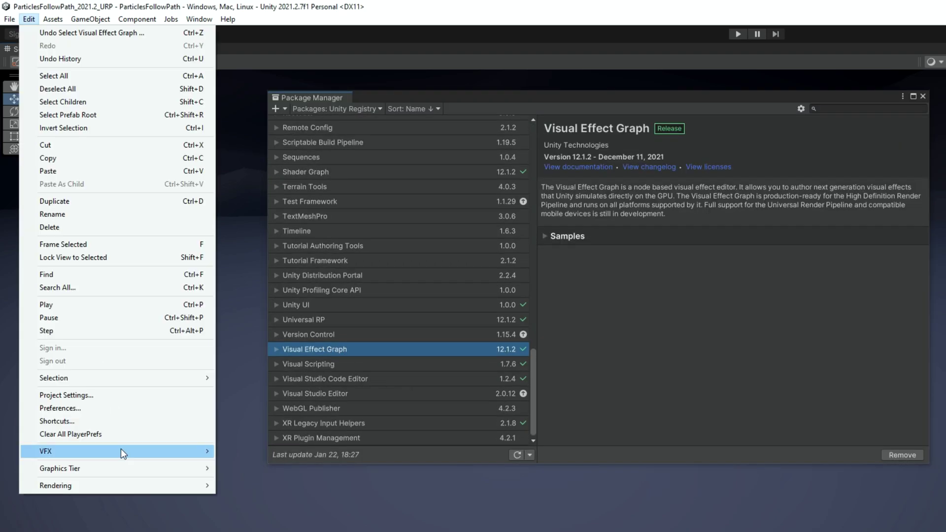
click(112, 405)
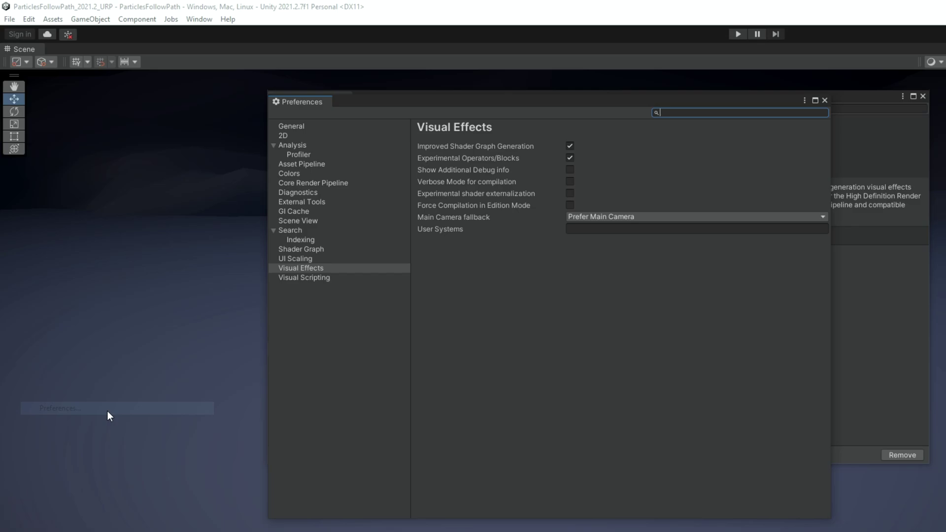
click(307, 271)
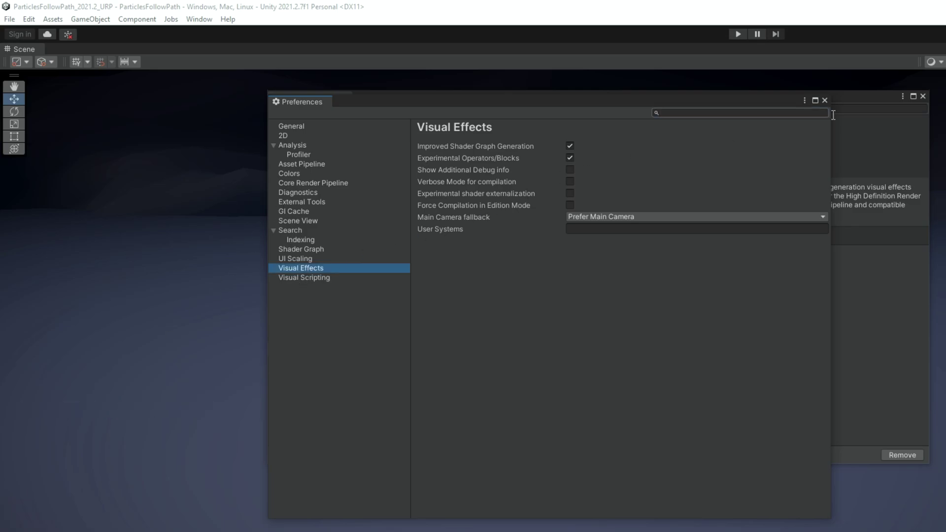
click(824, 100)
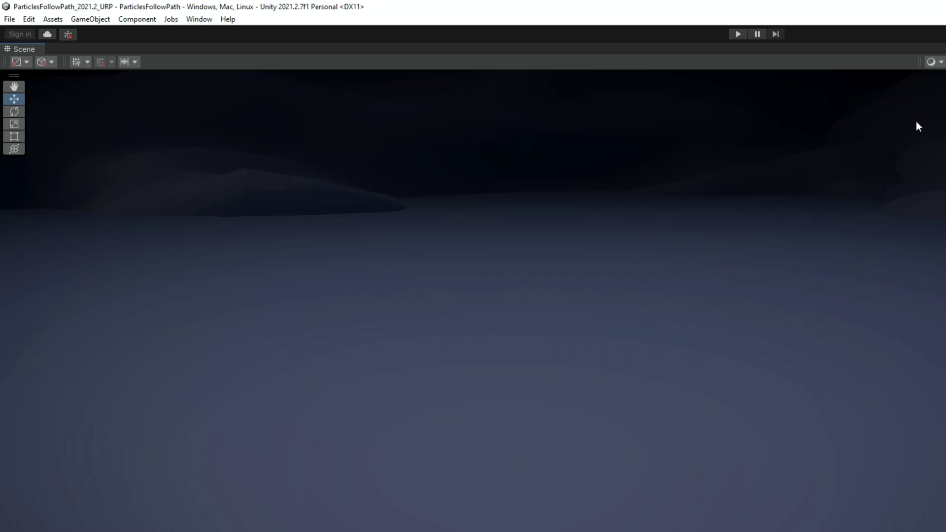
Step: Create vfxgraph_Follow as a new Visual Effect Graph asset inside the VFXGraphs folder
right_click(571, 264)
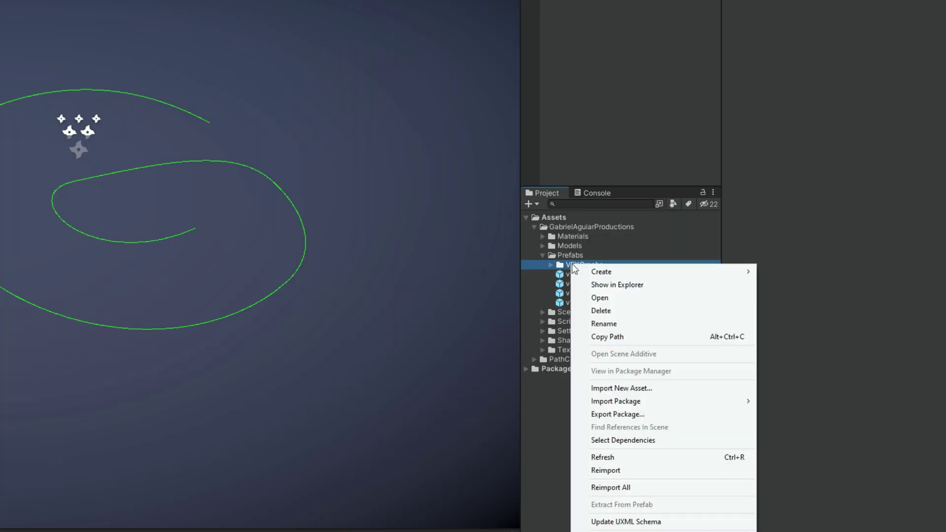
mouse_move(603, 272)
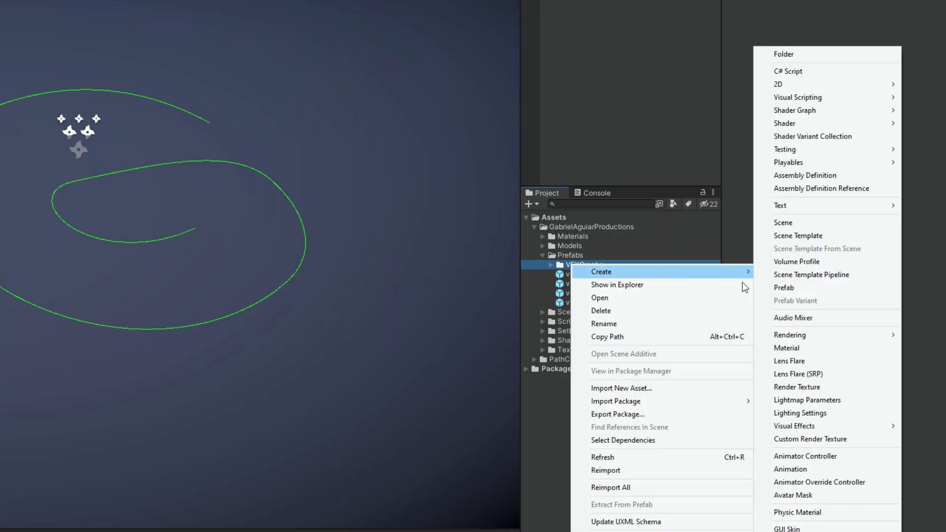
mouse_move(814, 432)
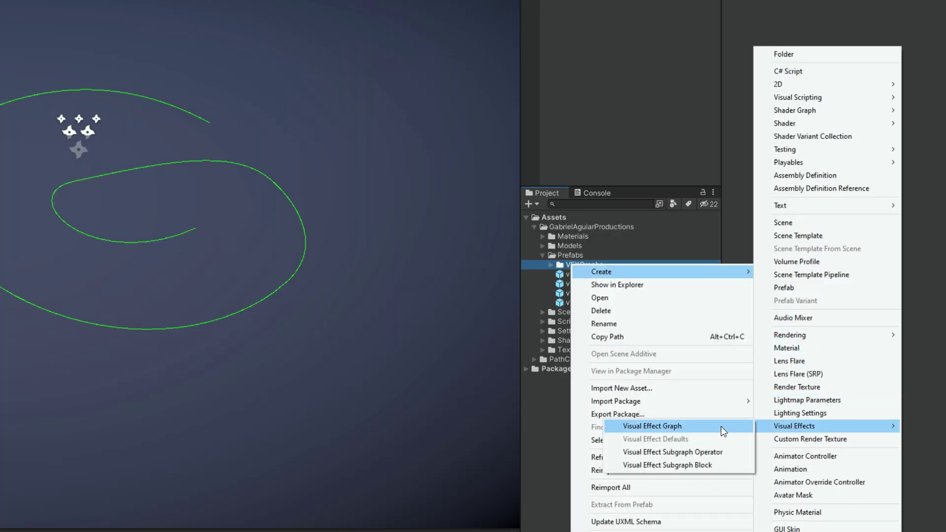
click(720, 427)
text(vfxgraph_Follow)
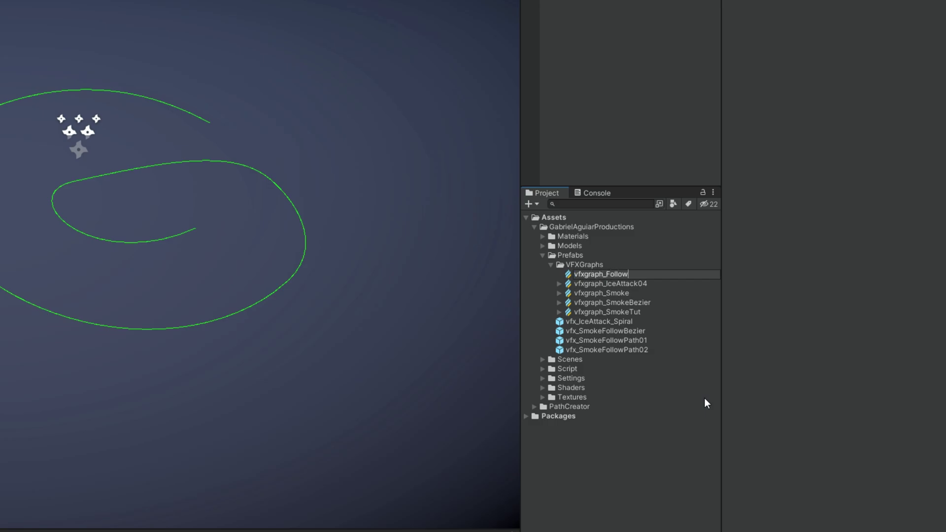
key(Return)
Step: Place vfxgraph_Follow under vfx_SmokeFollowPath03, add a Path Follower linked to Path, and test in Play mode
drag(608, 454, 621, 81)
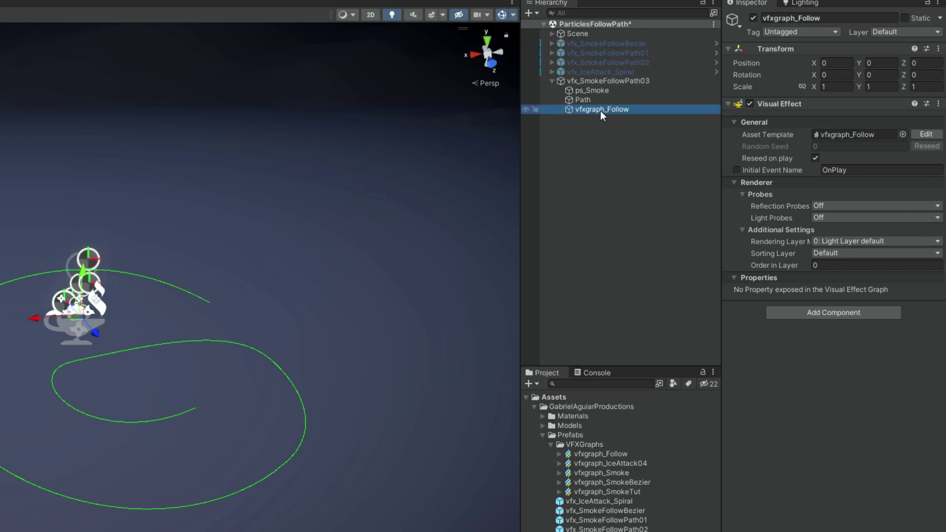
click(819, 316)
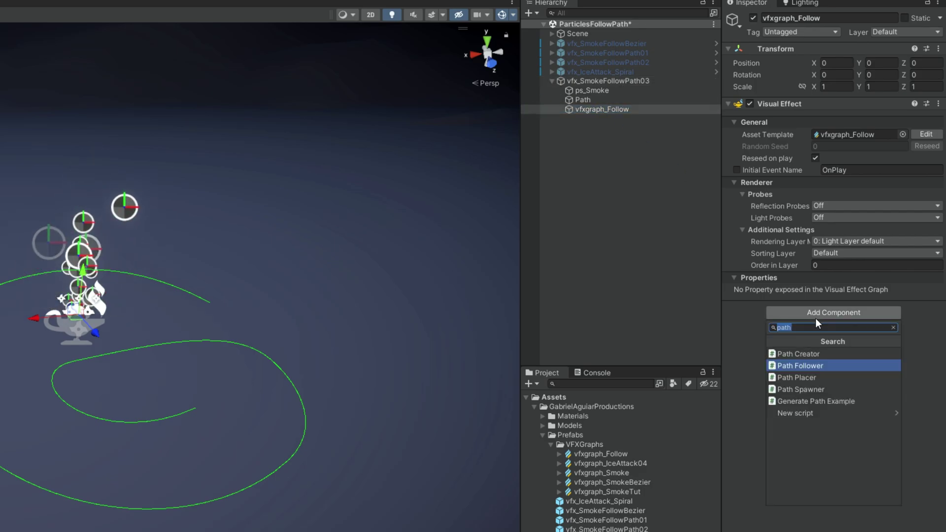
click(799, 366)
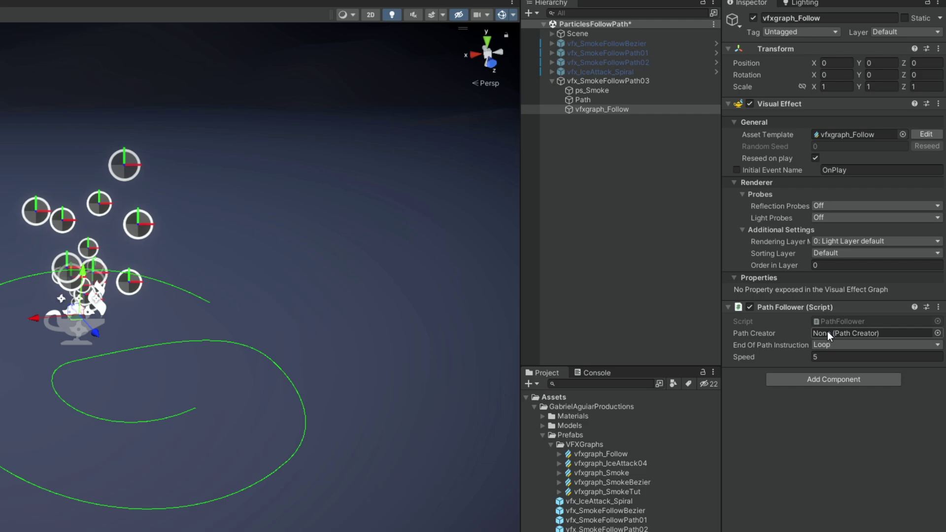
drag(581, 100, 870, 333)
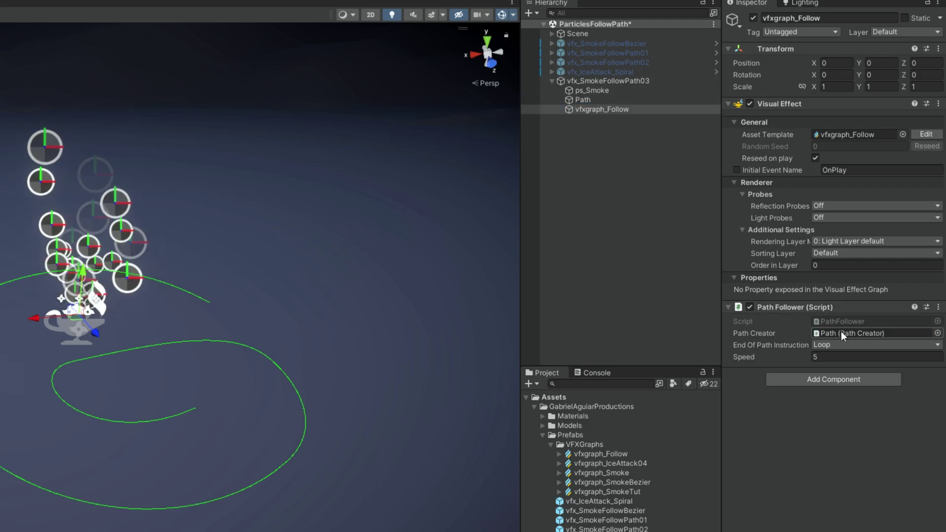
click(596, 90)
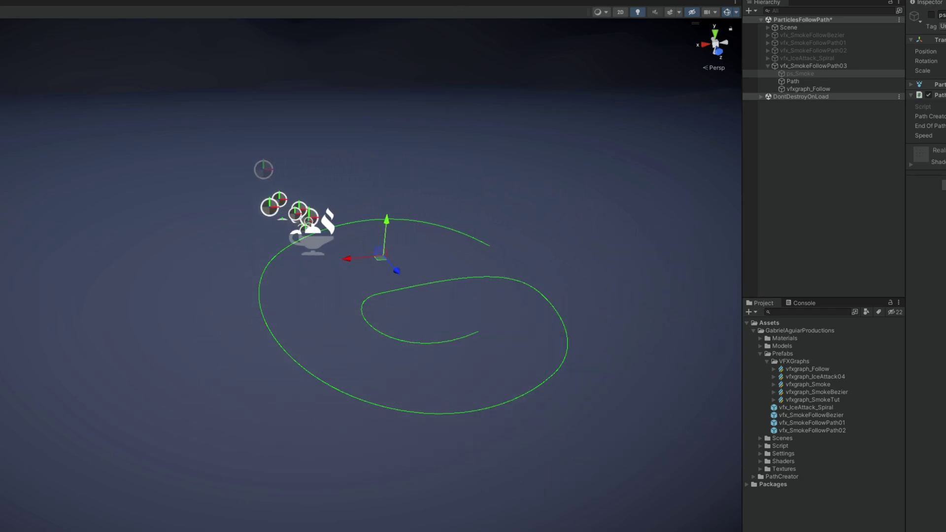
key(ctrl+p)
Step: Open vfxgraph_Follow's graph and switch Initialize Particle from Local to World space
click(811, 87)
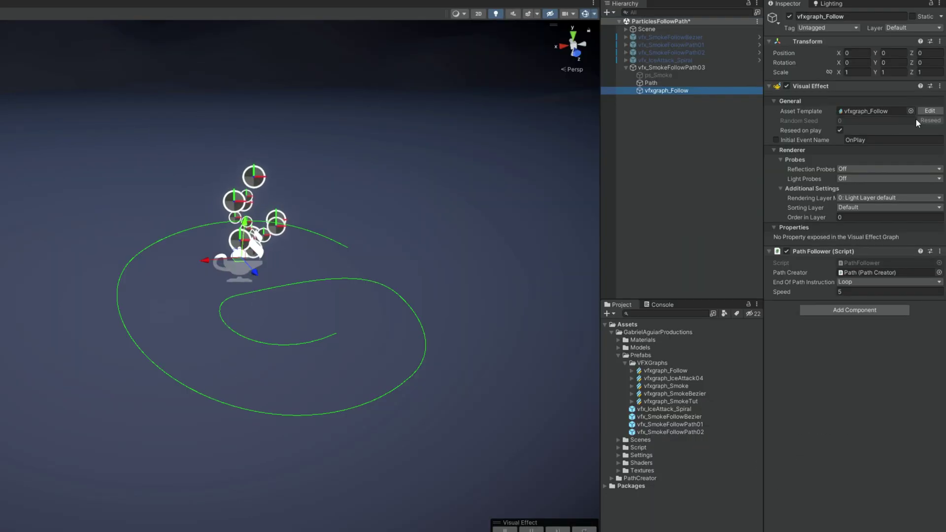
click(931, 113)
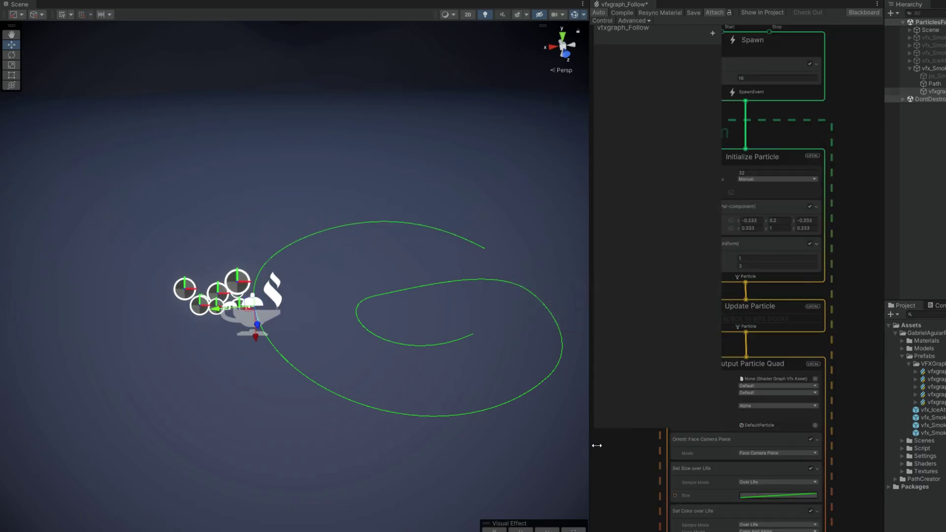
drag(591, 445, 390, 429)
middle_drag(589, 305, 778, 363)
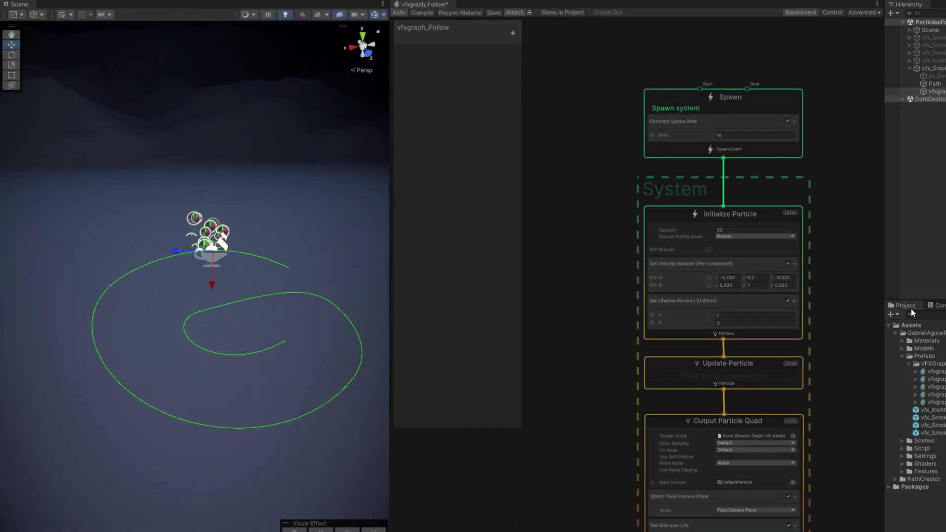
scroll(800, 209, up, 5)
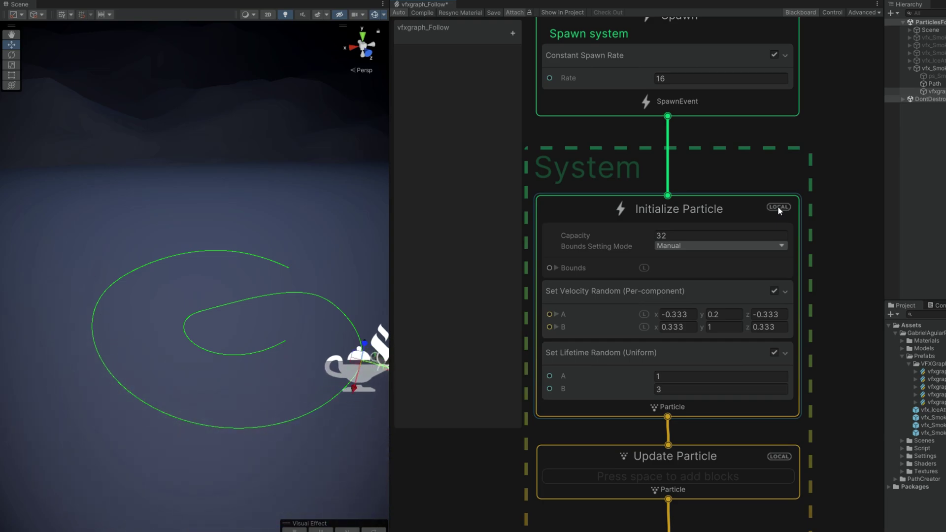
click(778, 206)
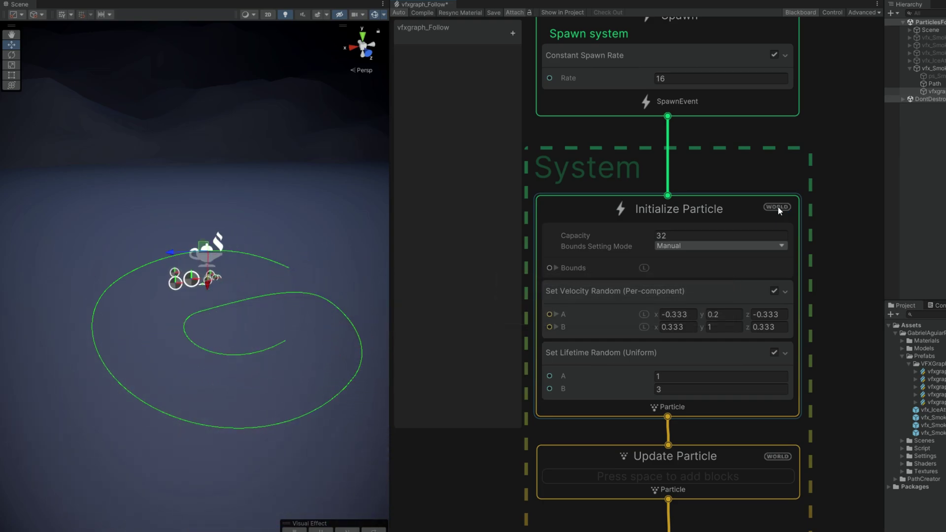
click(523, 255)
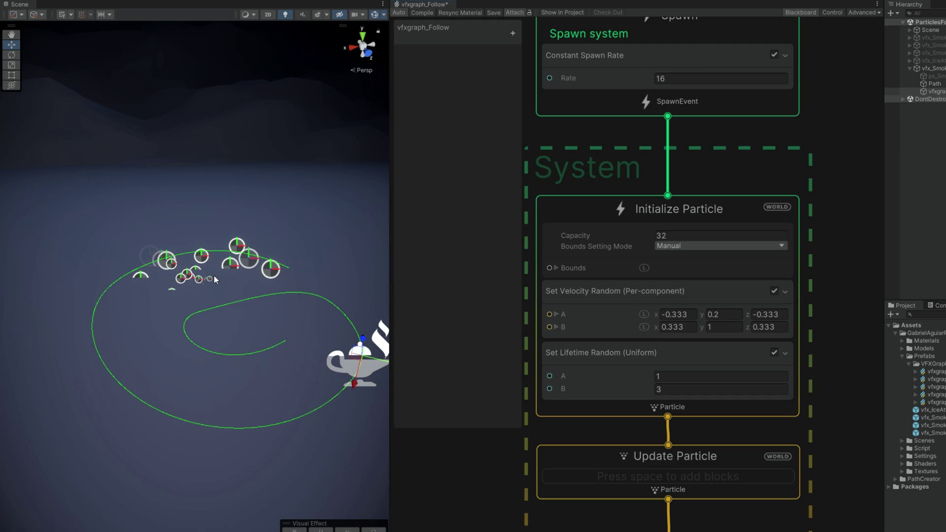
Step: Add a local-space Set Position block (0, 0, 0) to Initialize Particle
click(601, 293)
key(space)
text(set)
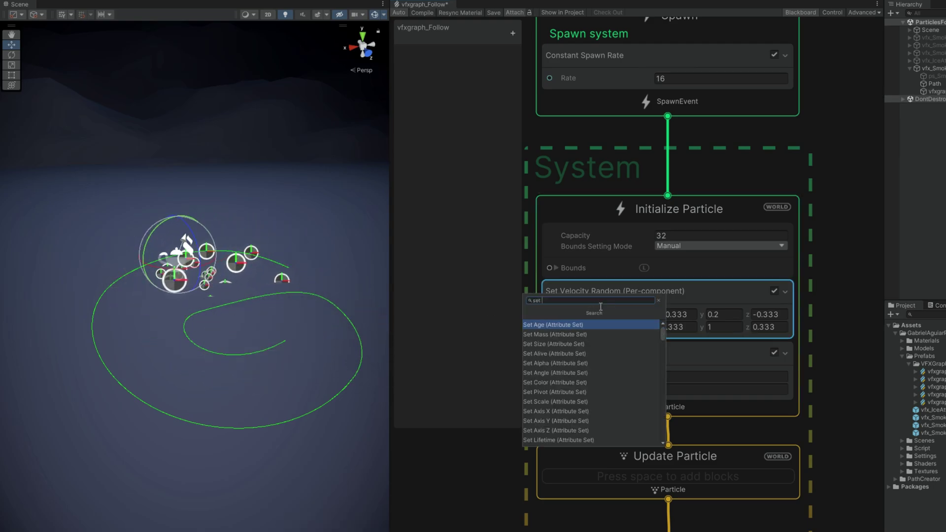
text( pos)
key(Return)
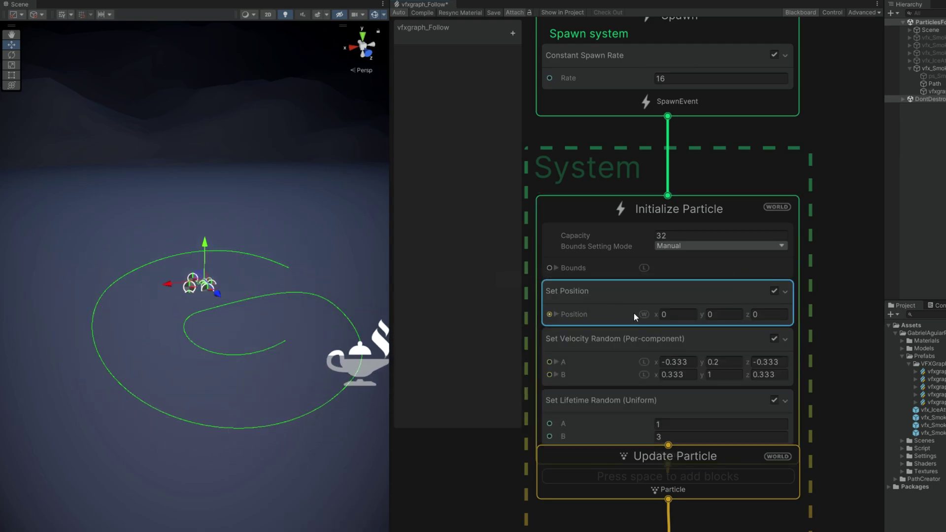
click(644, 315)
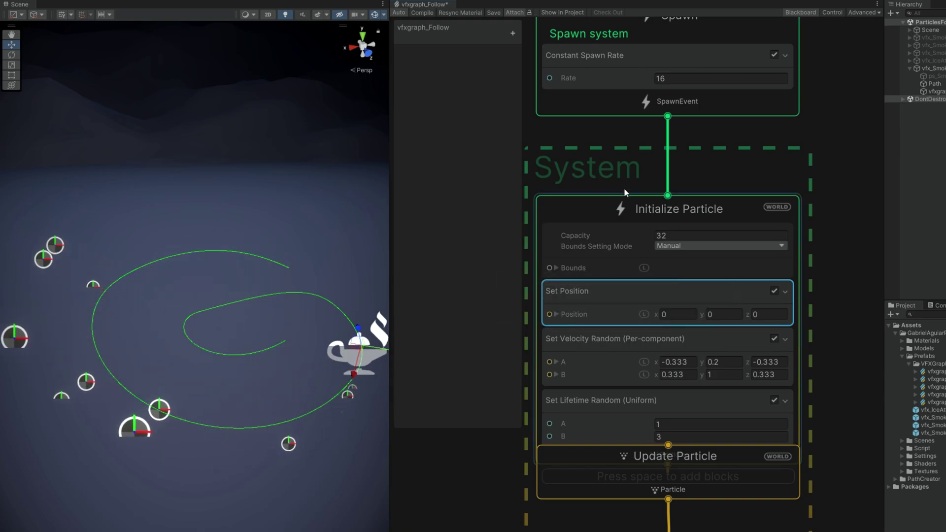
drag(626, 206, 630, 150)
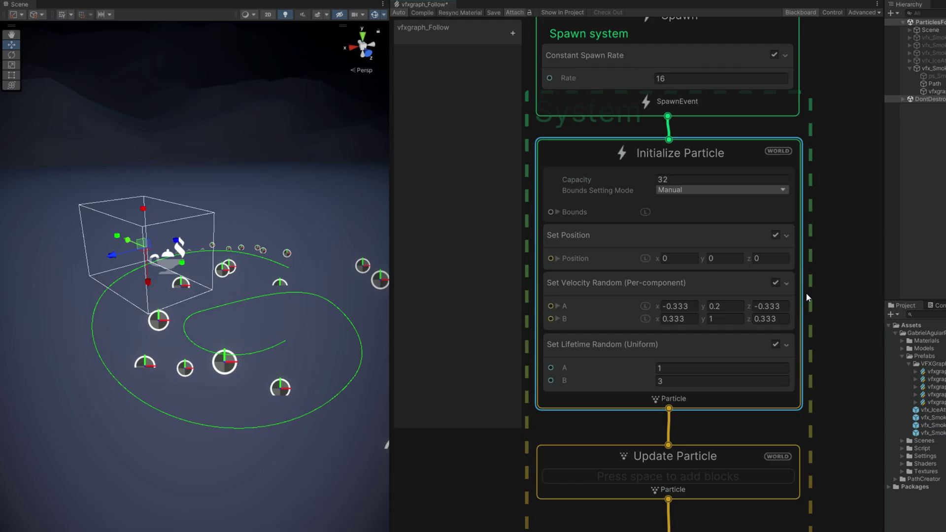
click(624, 287)
middle_drag(659, 442, 675, 246)
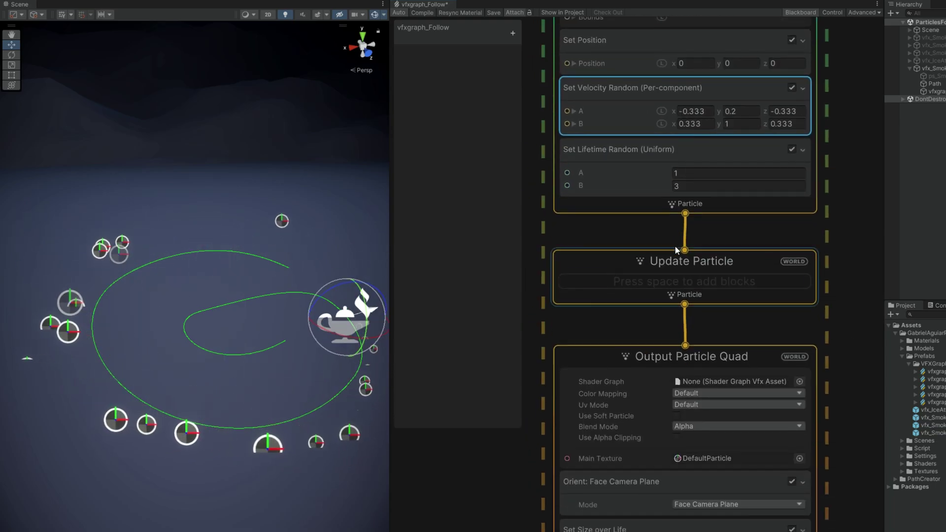
Step: Deactivate vfx_SmokeFollowPath03 to hide the old path setup
scroll(669, 324, down, 4)
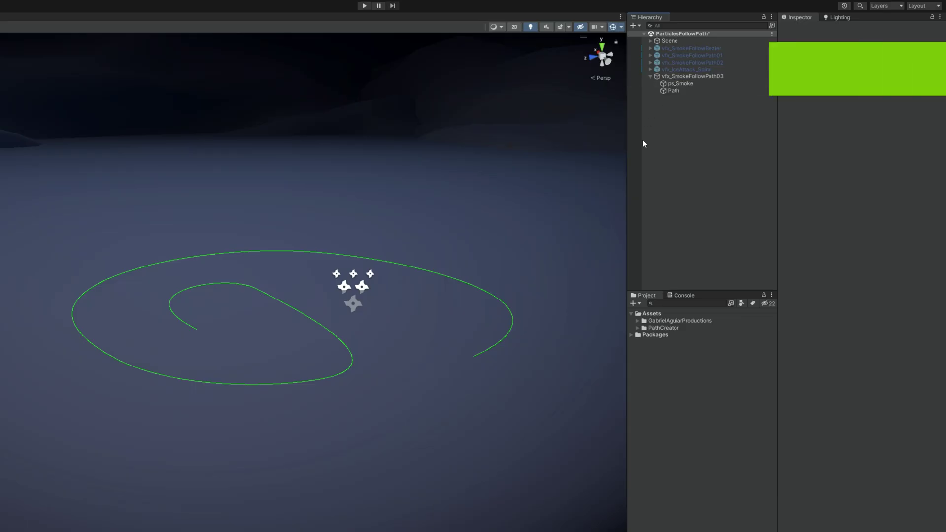
click(668, 76)
click(802, 29)
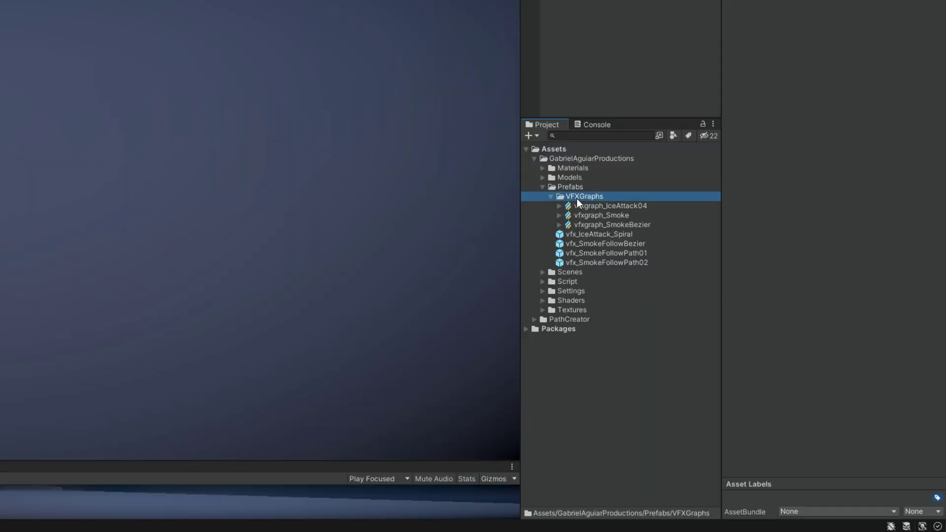
Step: Create a new Visual Effect Graph asset named vfxgraph_SmokeTrail in VFXGraphs
right_click(581, 197)
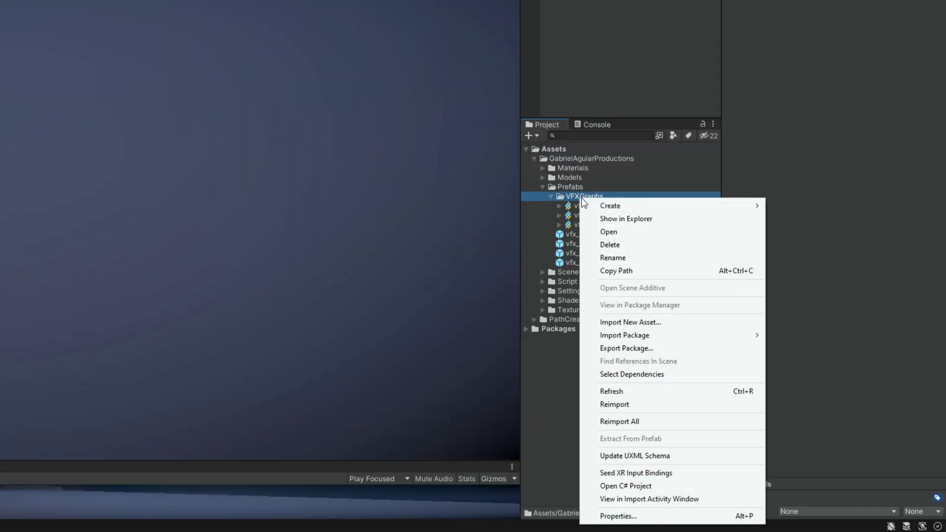
mouse_move(606, 206)
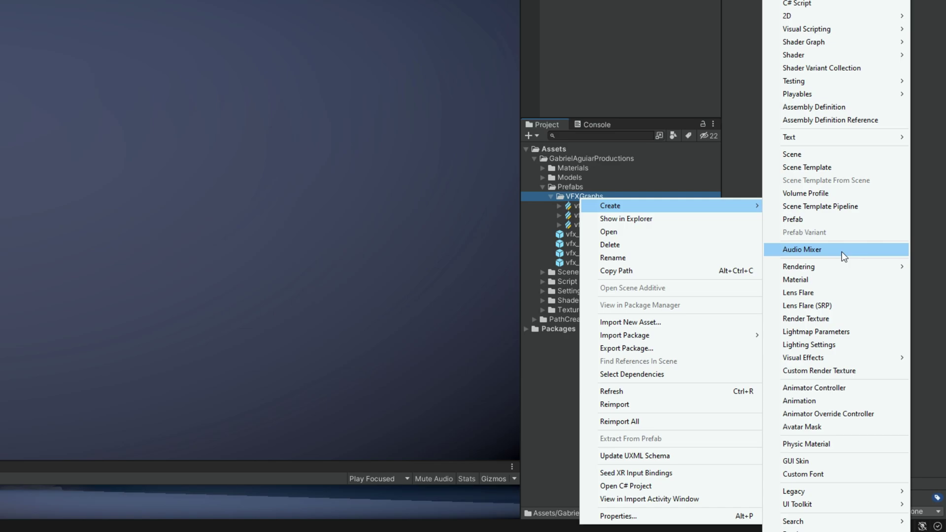
mouse_move(848, 359)
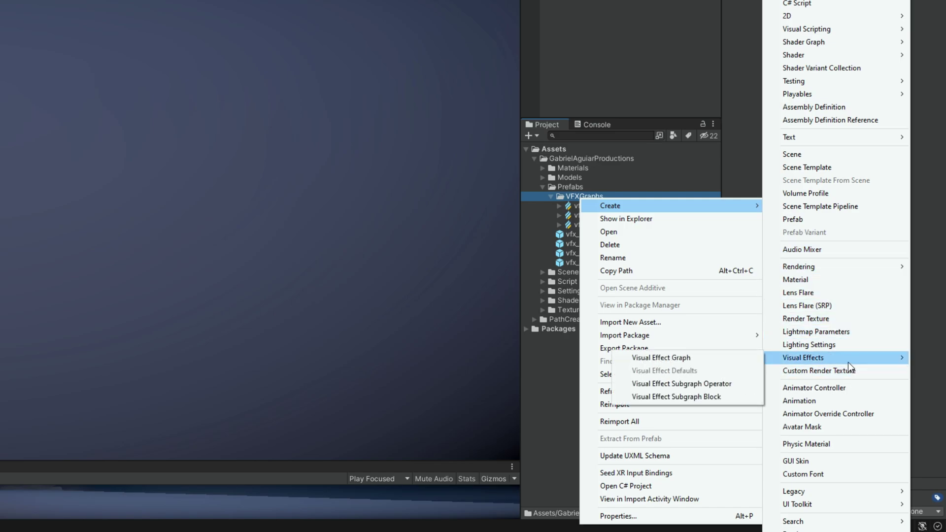
click(740, 363)
text(vfxgraph_Smok)
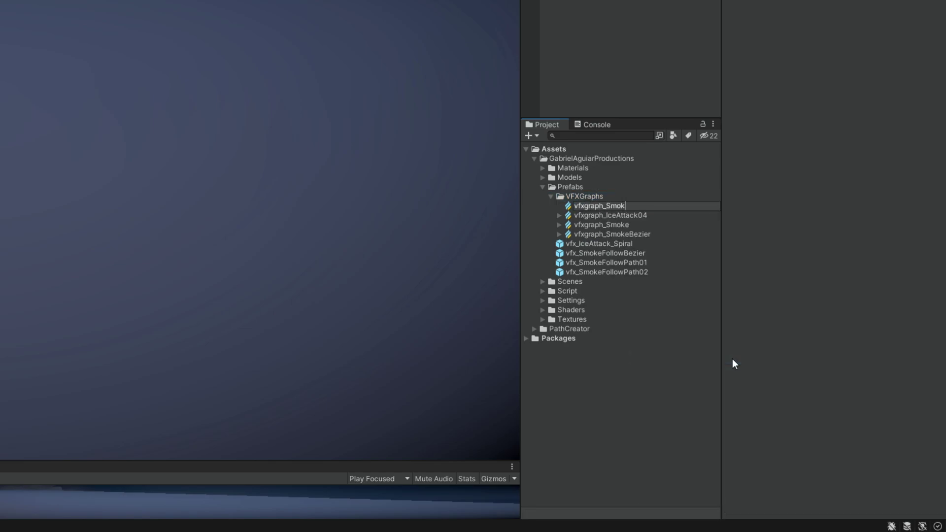
text(eTrail)
key(Return)
Step: Create an empty vfx_SmokeFollowBezierTut object and reset it to the origin
right_click(581, 176)
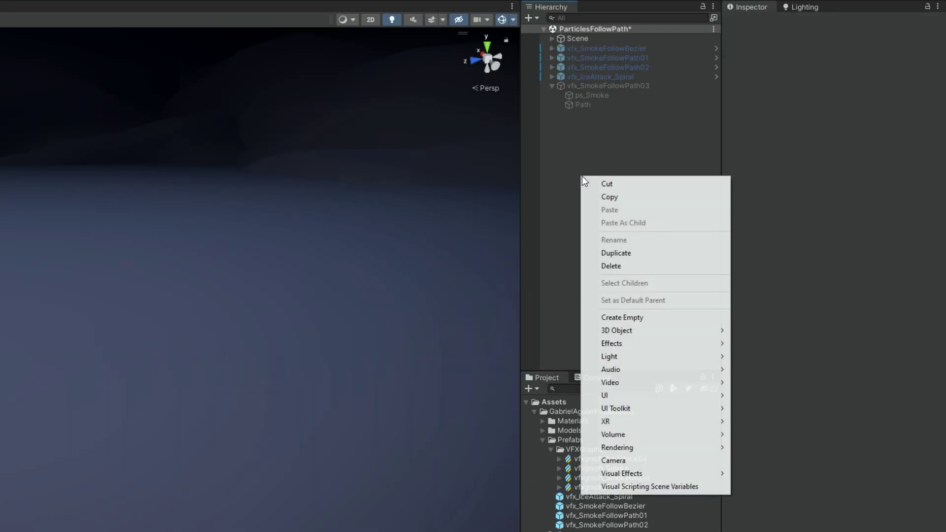
click(620, 317)
text(vfx)
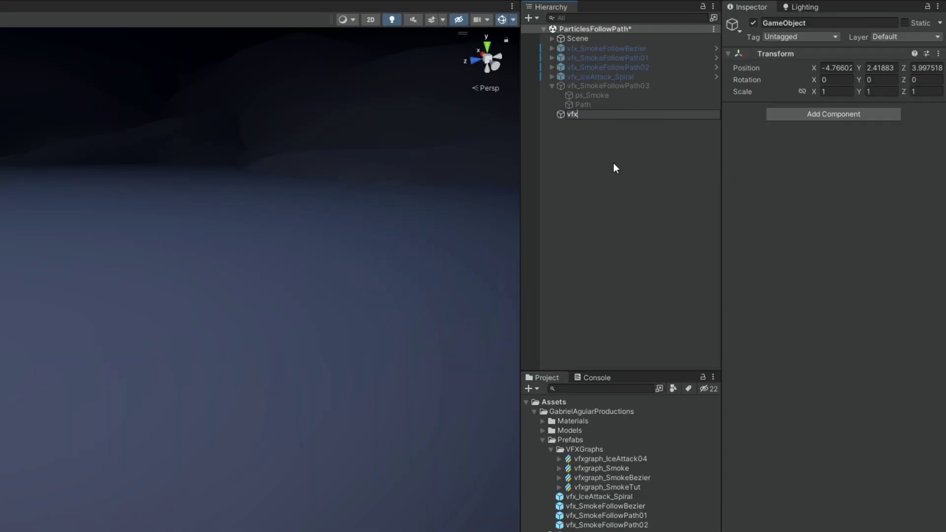
text(_SmokeFollowBezierTut)
key(Return)
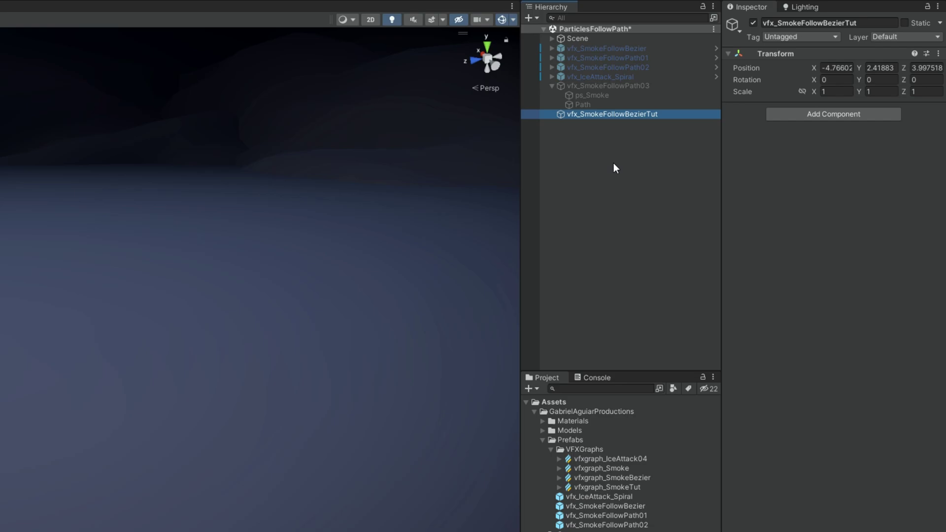
click(938, 54)
click(915, 62)
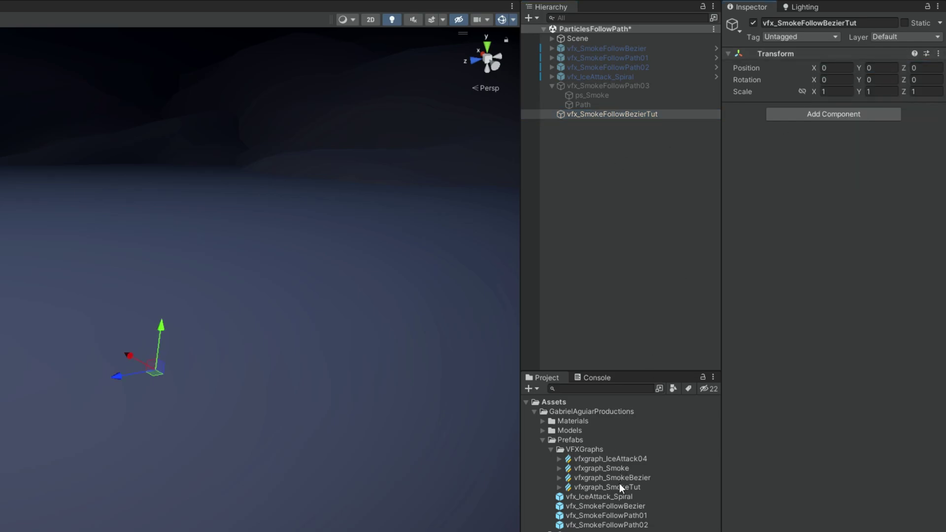
Step: Put the vfxgraph_SmokeTut effect under vfx_SmokeFollowBezierTut and reset its transform
drag(619, 485, 638, 121)
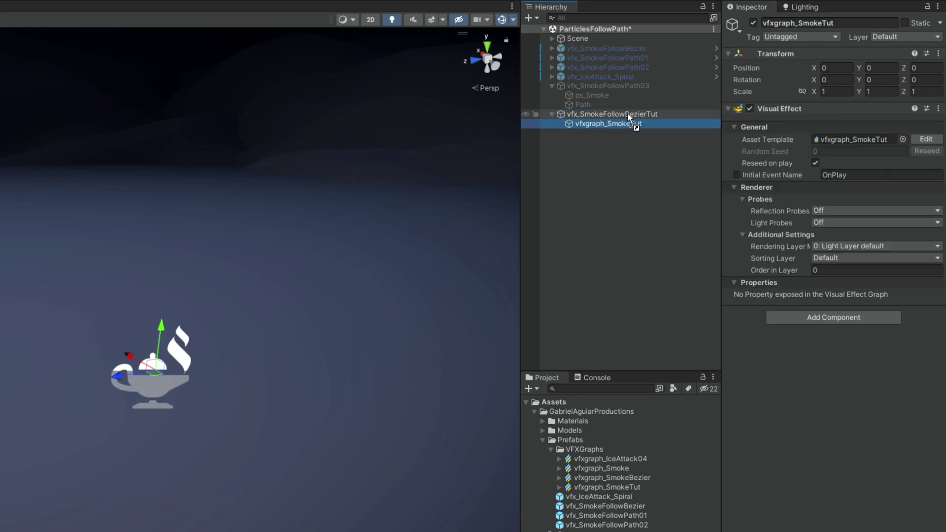
click(552, 86)
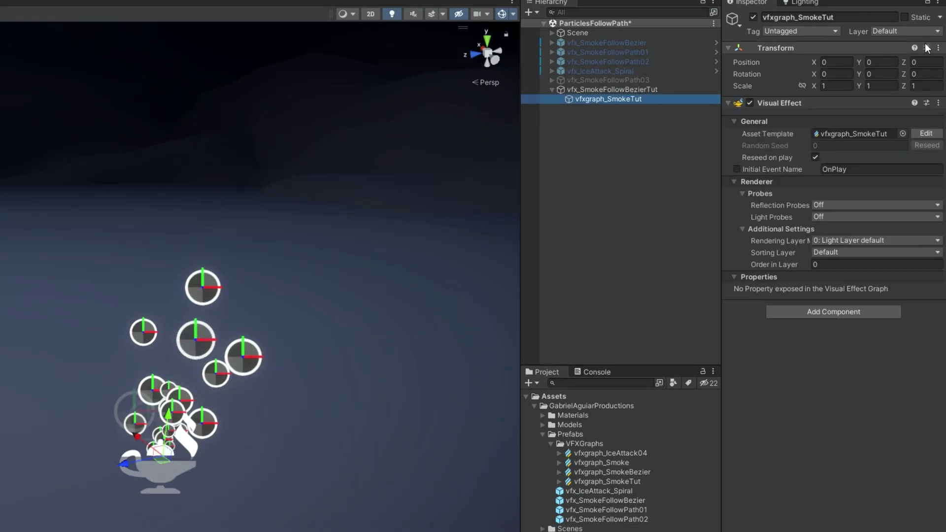
click(938, 54)
click(896, 61)
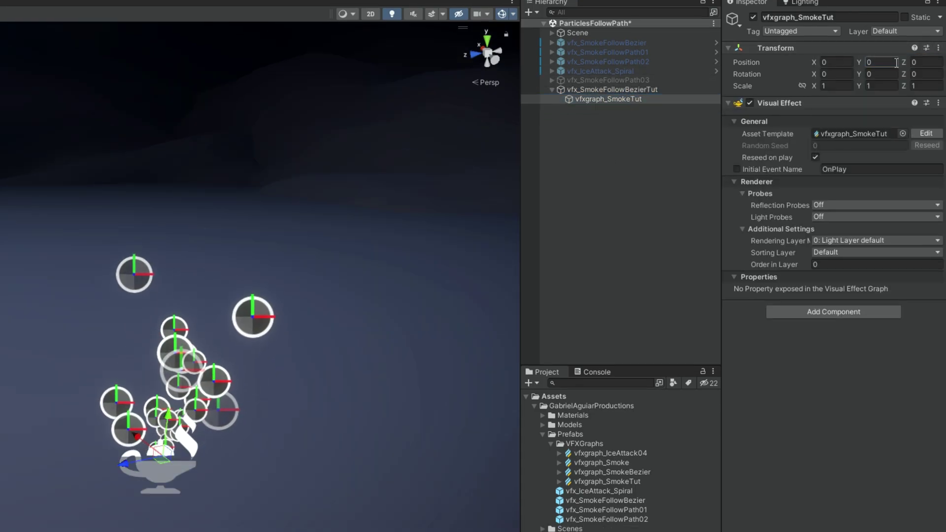
Step: Open vfxgraph_SmokeTut's graph and assign RealisticSmoke02_4x4 as the output's main texture
click(926, 134)
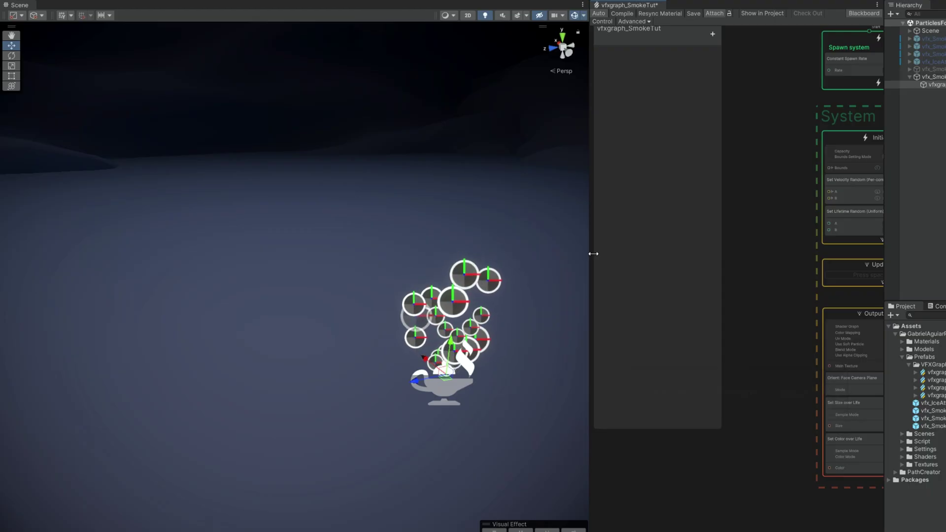
drag(593, 253, 178, 253)
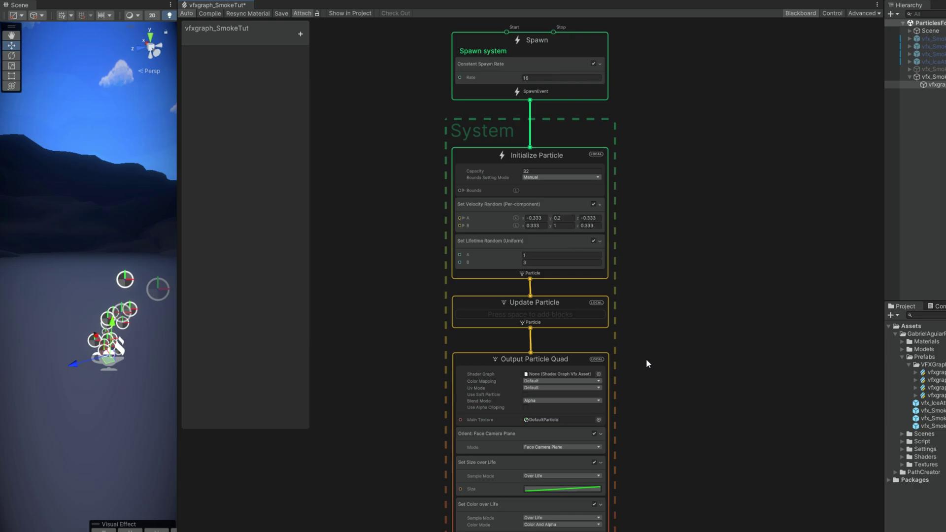
scroll(539, 463, up, 6)
scroll(563, 392, up, 1)
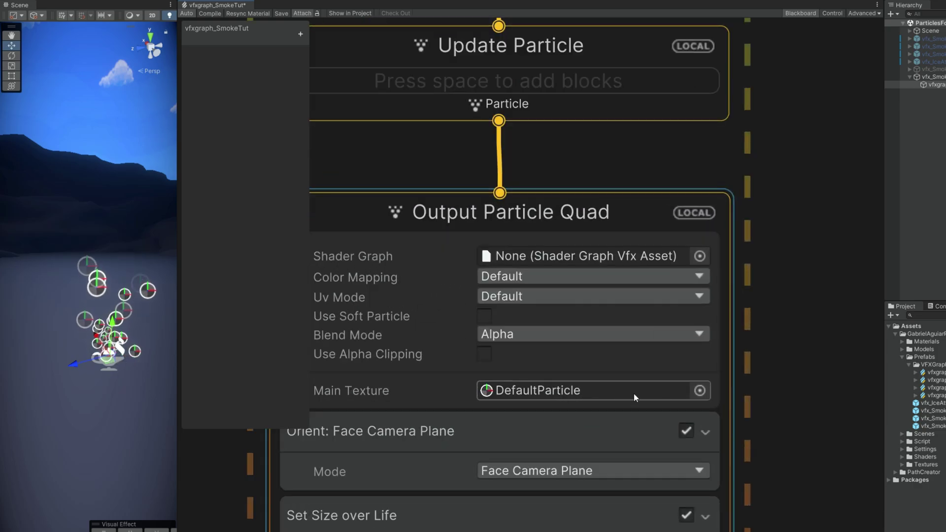
click(764, 363)
double_click(845, 300)
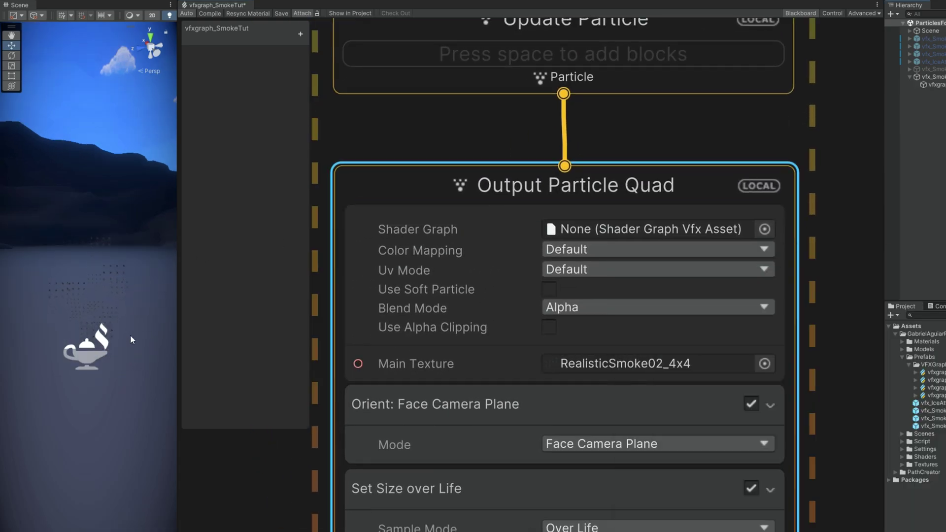
Step: Add a Set Size block with a size of 5
middle_drag(280, 483, 445, 297)
key(space)
text(set si)
key(Return)
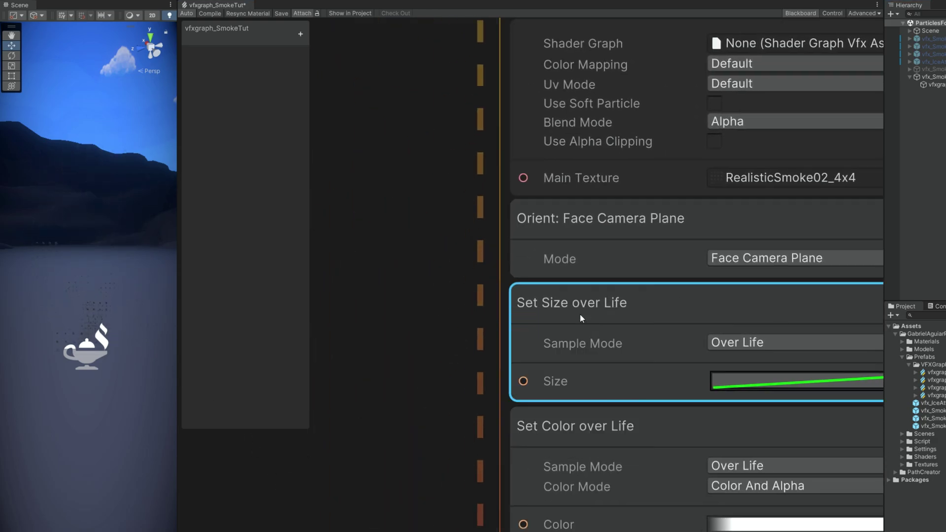
click(746, 344)
text(5)
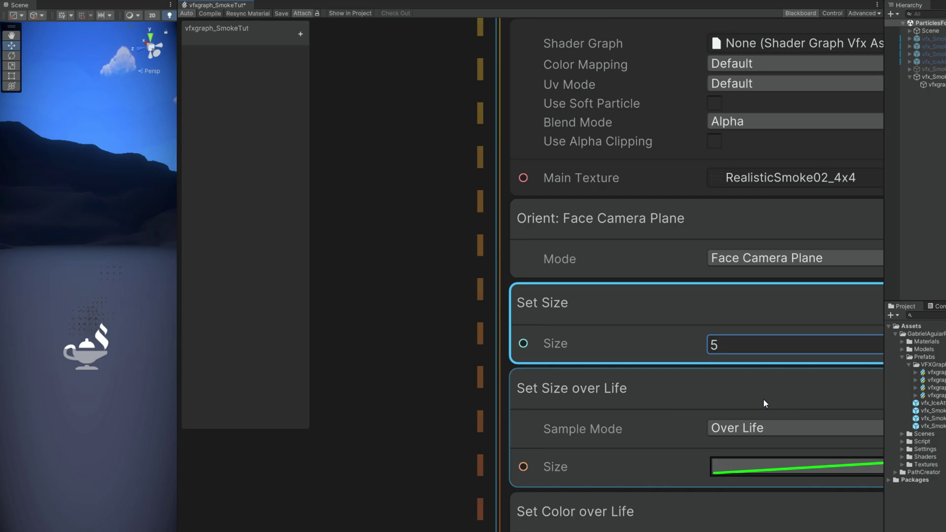
Step: Set the Size over Life block's composition to Multiply
click(557, 402)
scroll(568, 327, down, 2)
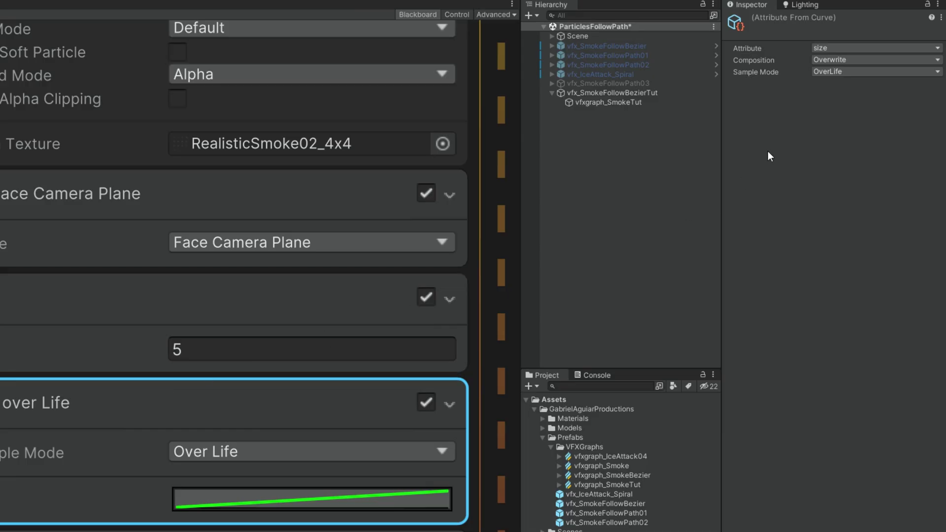
click(827, 61)
click(838, 101)
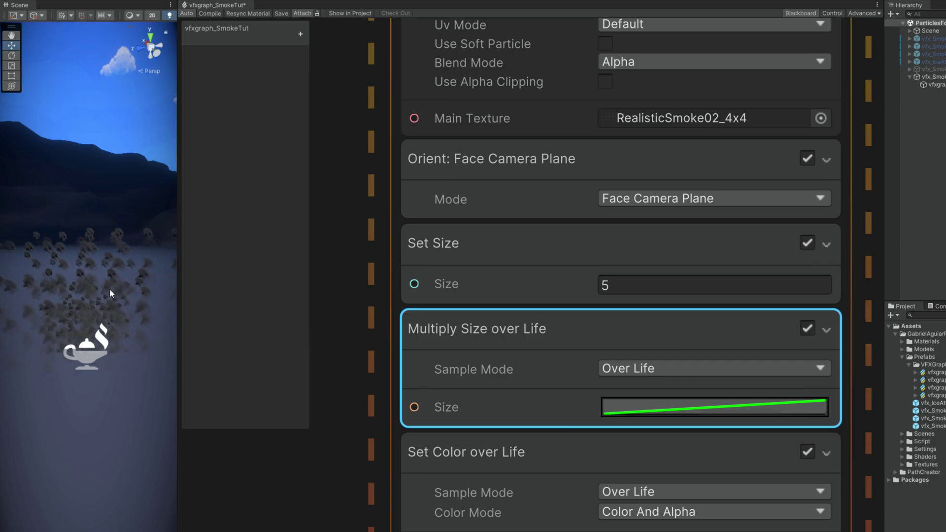
Step: Switch the Output Particle Quad UV mode to Flipbook Blend
middle_drag(315, 154, 328, 352)
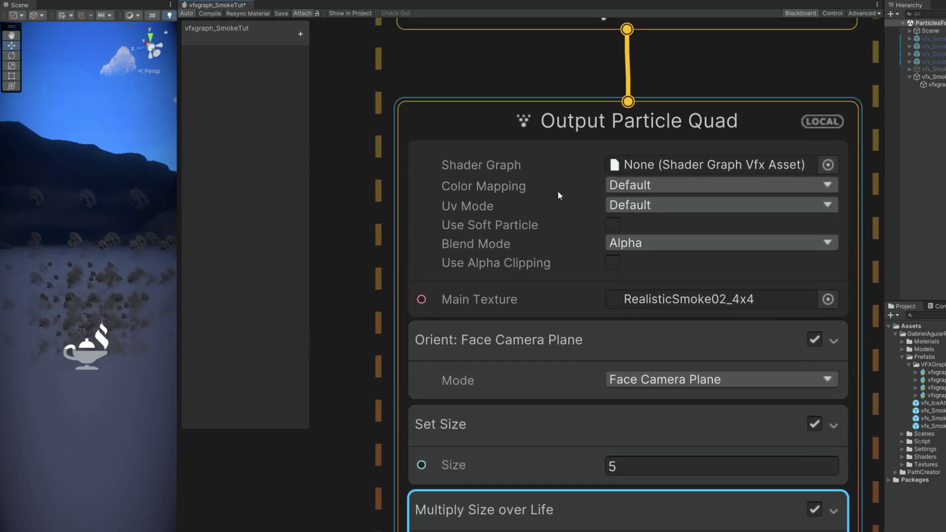
click(630, 205)
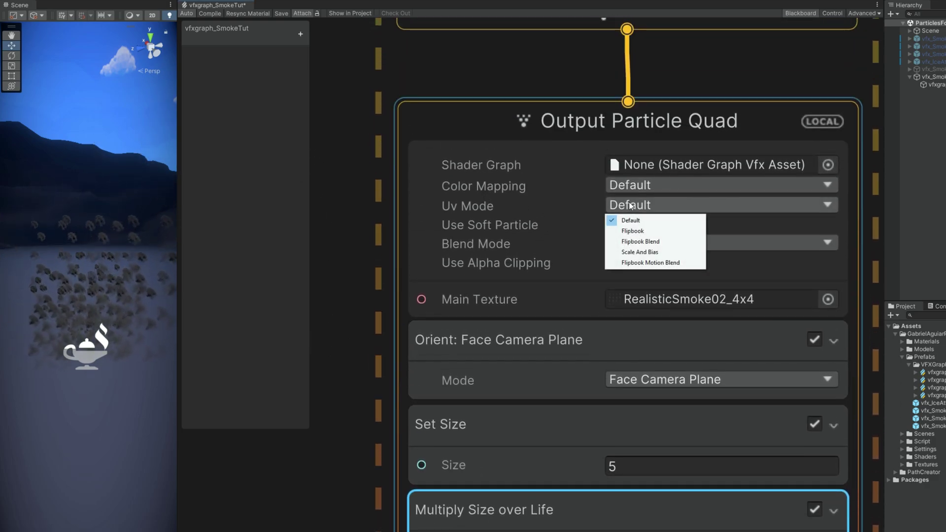
click(655, 242)
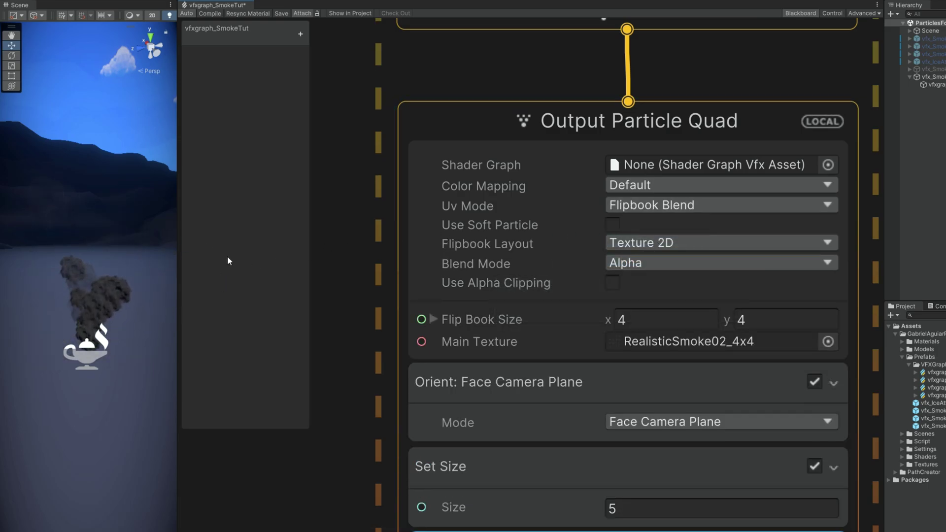
Step: Search for a Set Tex Index over Life block to add below Set Size
middle_drag(334, 513, 342, 392)
click(497, 344)
key(space)
text(set)
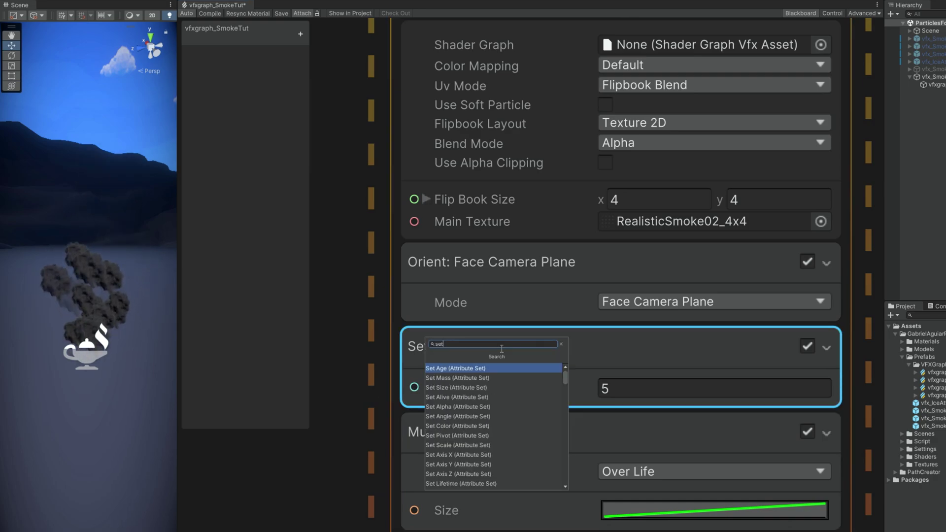
text( index over)
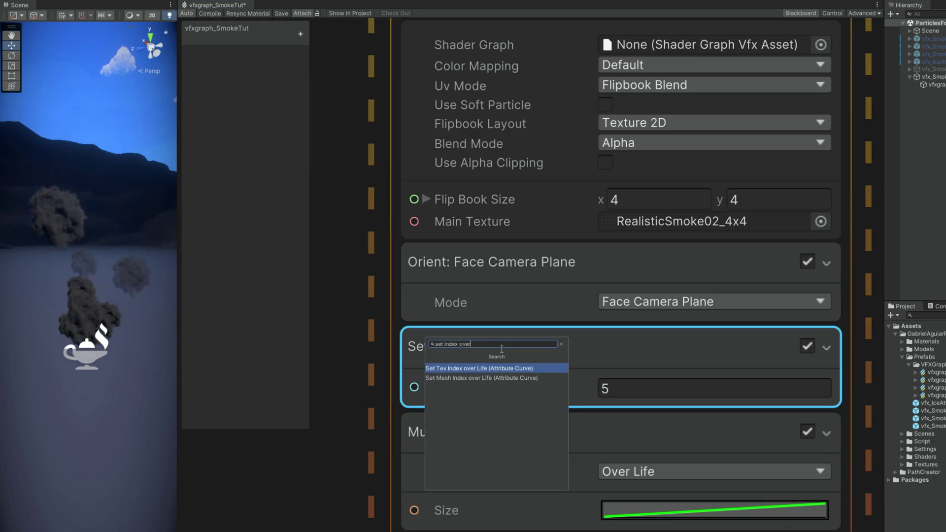
Step: Insert the Set Tex Index over Life block and open its curve editor
key(Return)
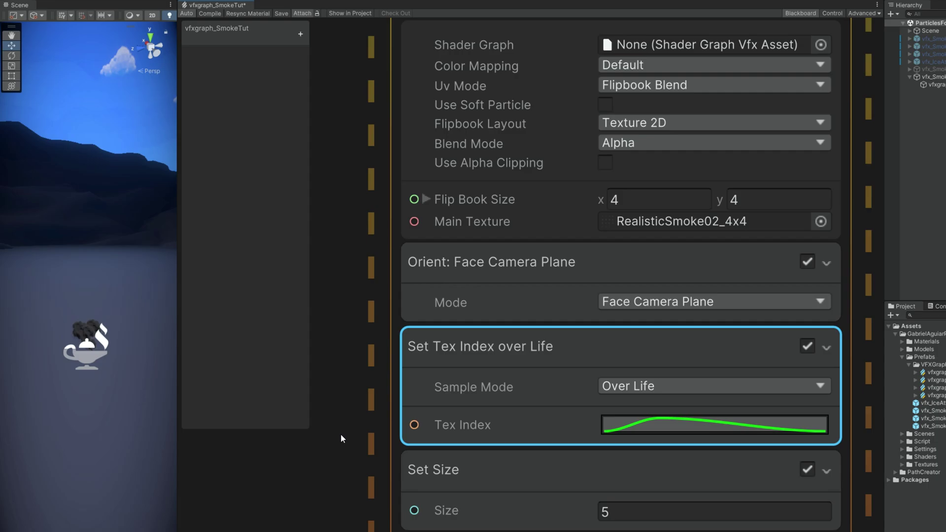
middle_drag(341, 433, 345, 312)
scroll(345, 311, down, 1)
click(606, 299)
drag(633, 289, 321, 124)
Step: Make the Tex Index curve a linear ramp whose end key is 16
click(338, 263)
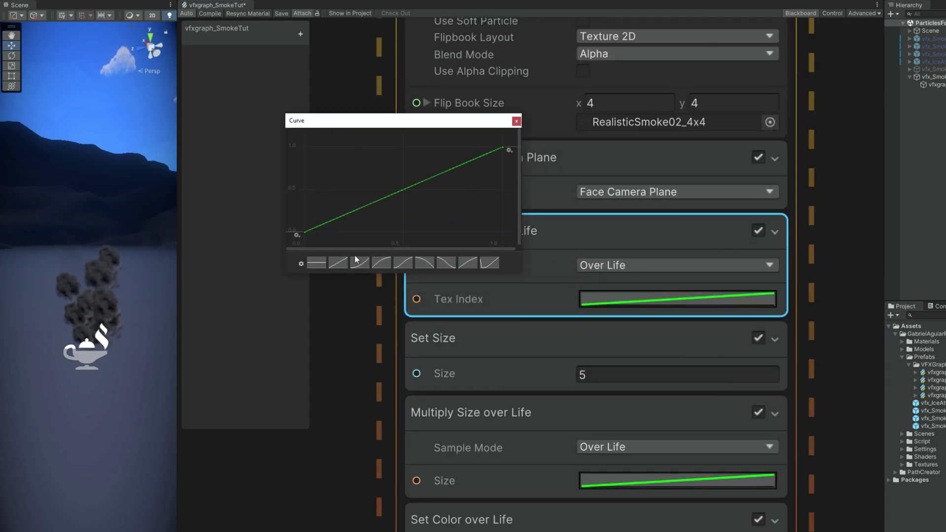
right_click(502, 147)
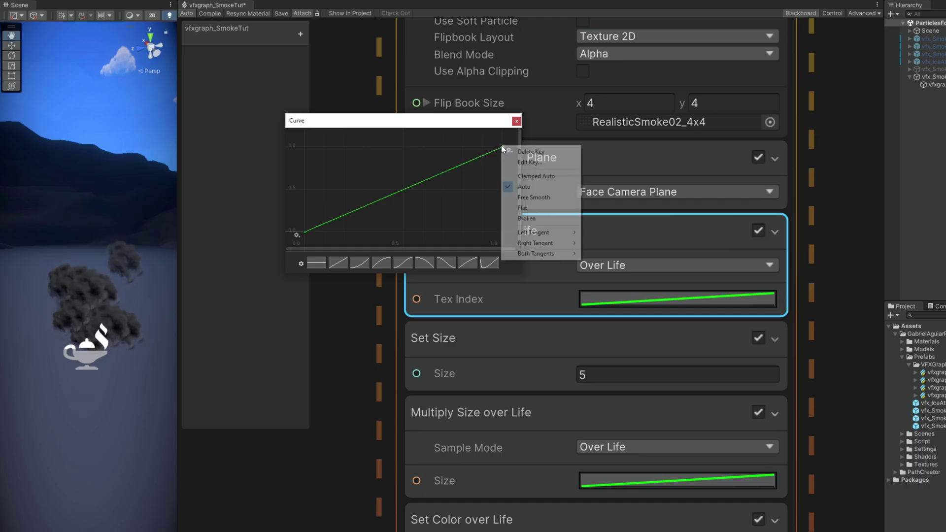
click(519, 162)
text(16)
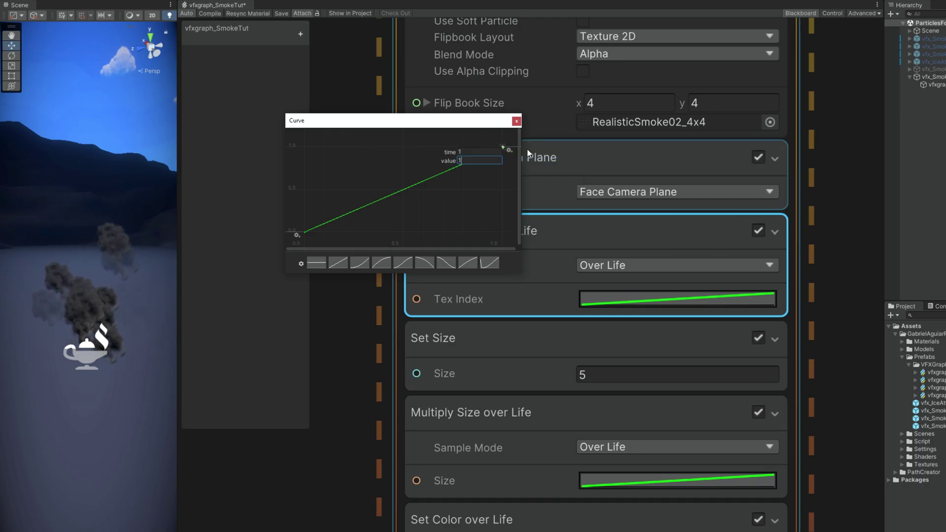
key(Return)
click(517, 121)
drag(179, 246, 301, 246)
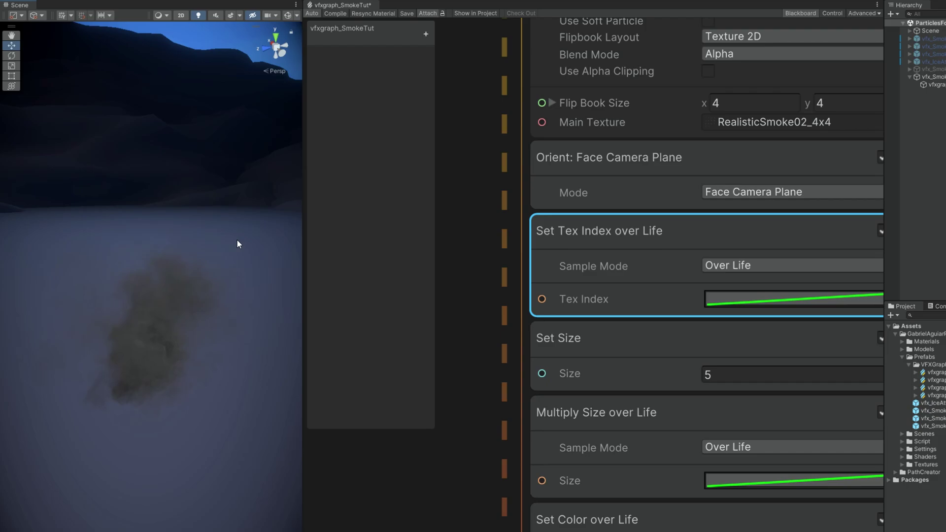
alt+drag(141, 350, 152, 394)
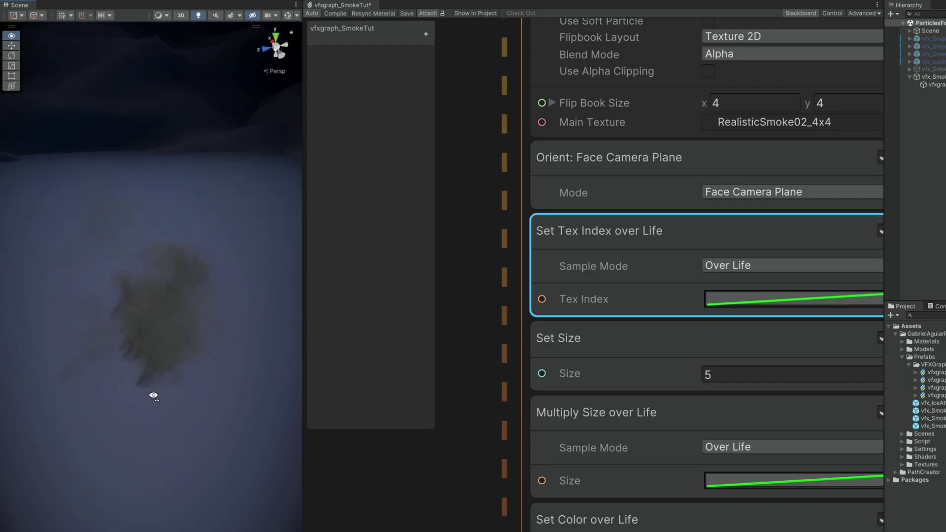
Step: Disable the Set Velocity Random block
scroll(459, 380, down, 5)
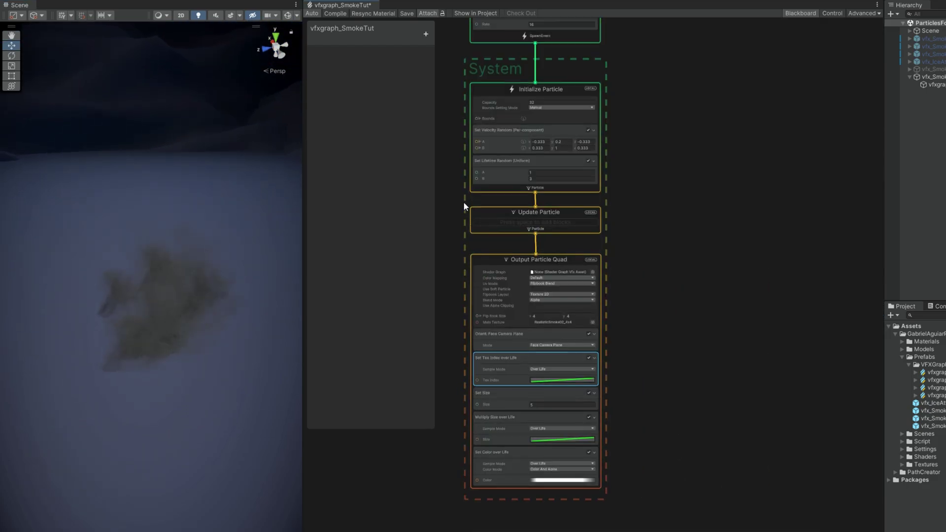
scroll(463, 203, up, 3)
click(736, 183)
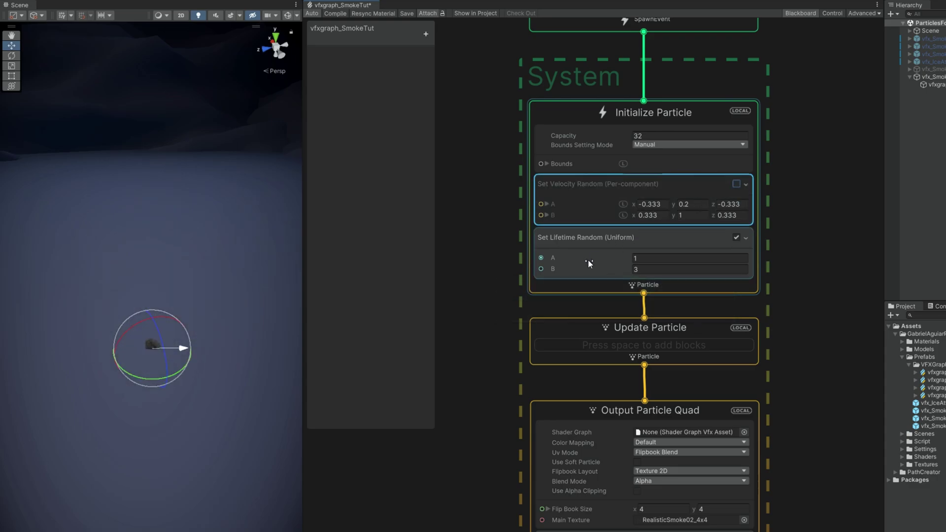
Step: Add a Set Angle.XYZ block randomizing Z uniformly between 360 and -360
click(584, 282)
key(space)
text(set ang)
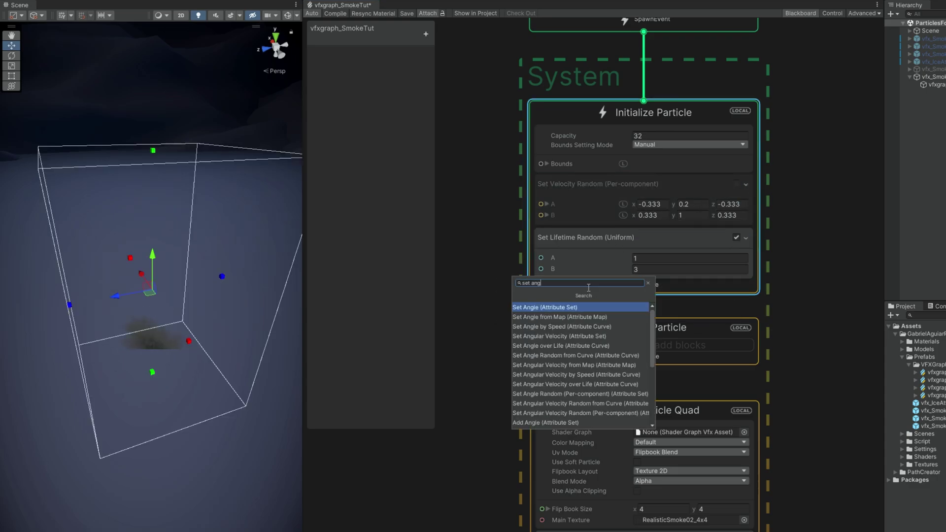
key(Return)
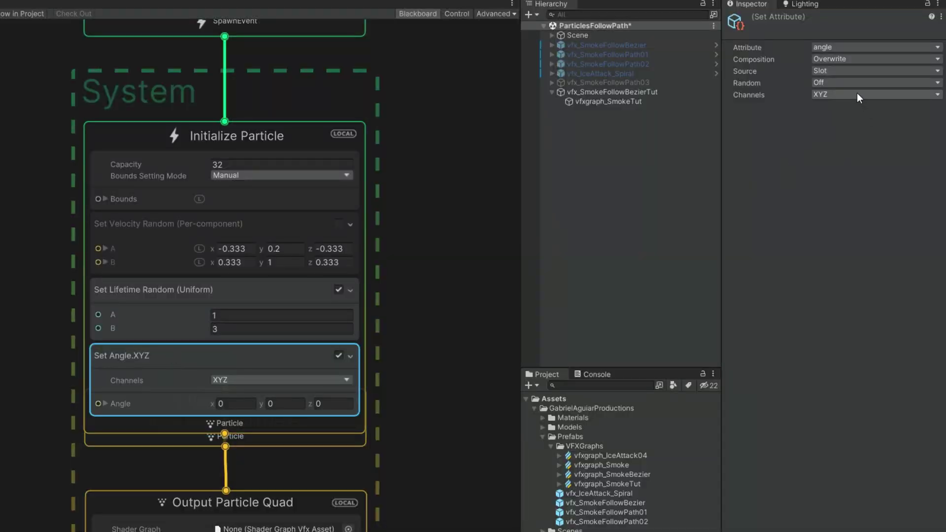
click(850, 83)
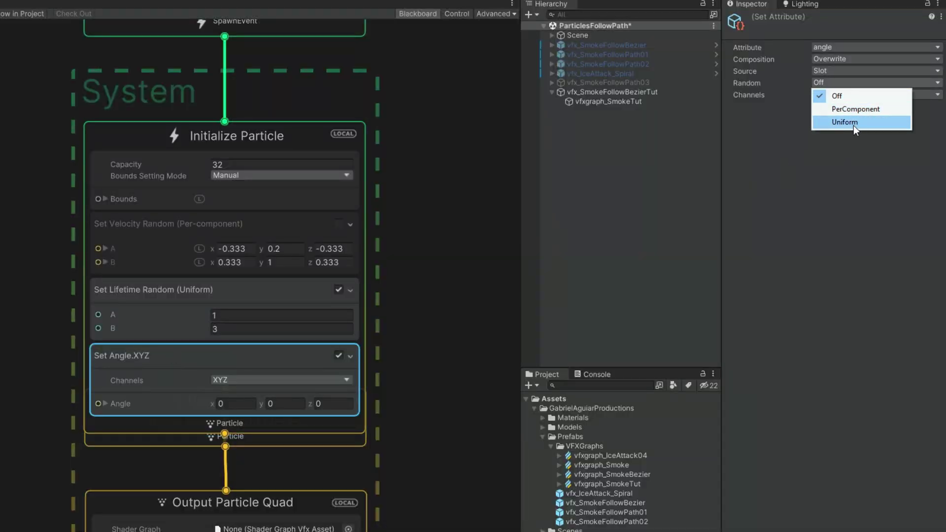
click(853, 126)
click(333, 404)
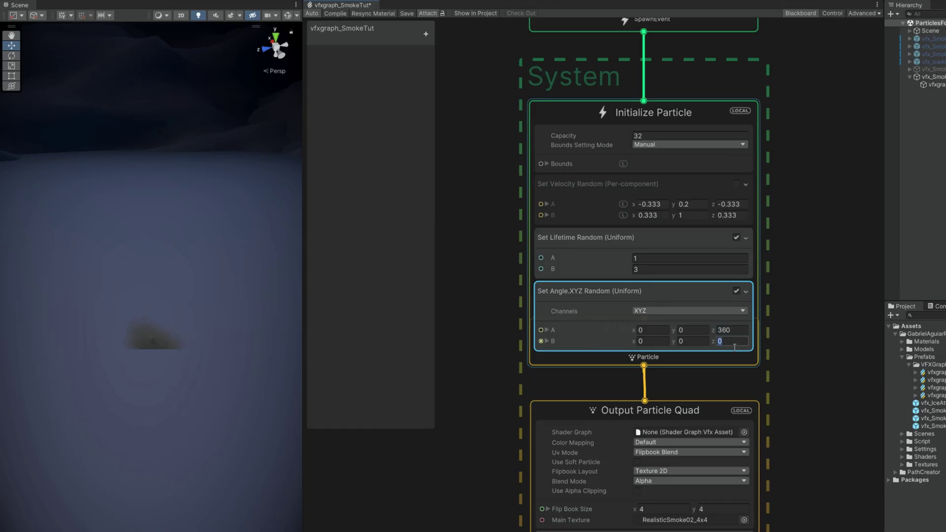
click(782, 354)
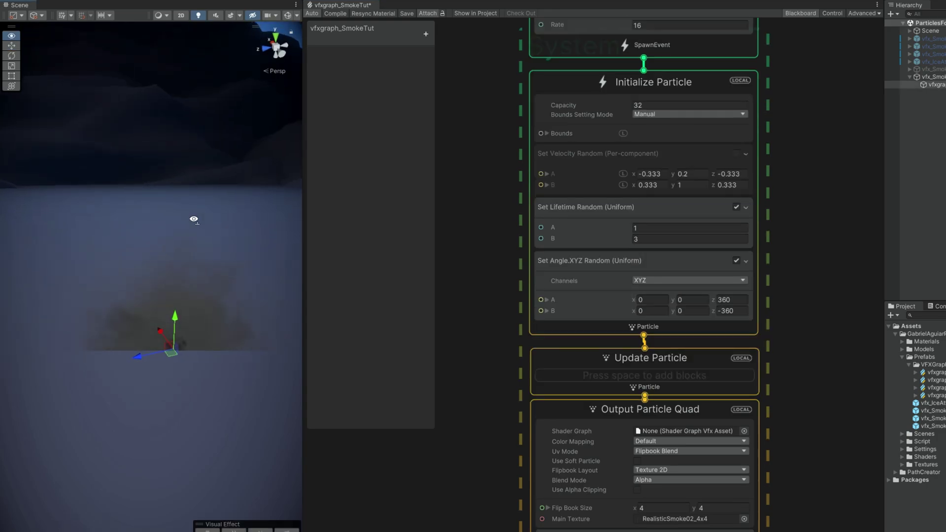
Step: Set particle capacity to 1000 and Constant Spawn Rate to 64
alt+drag(202, 219, 202, 214)
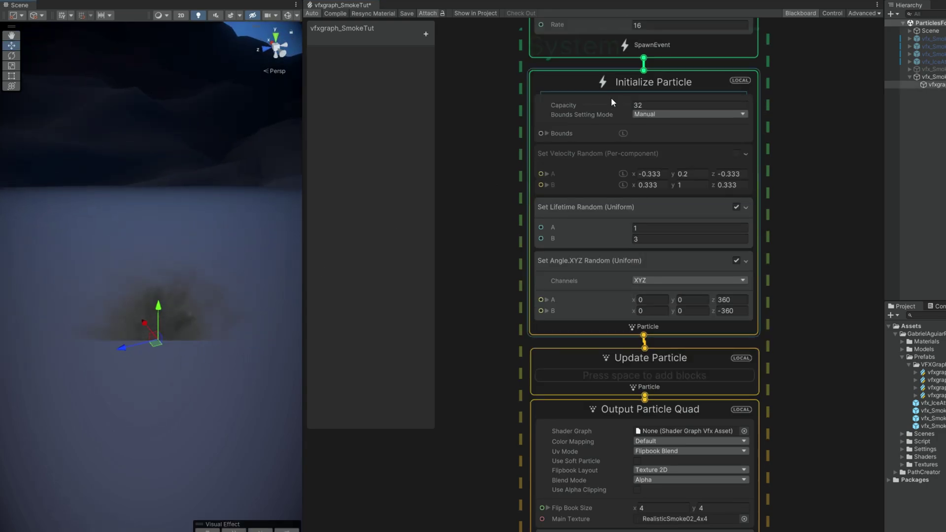
middle_drag(564, 123, 547, 226)
click(635, 211)
text(1000)
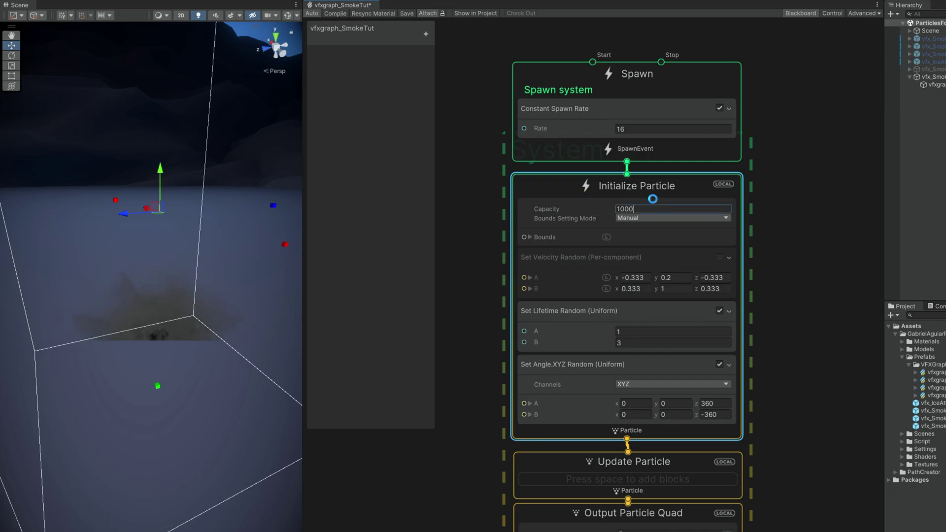
click(639, 130)
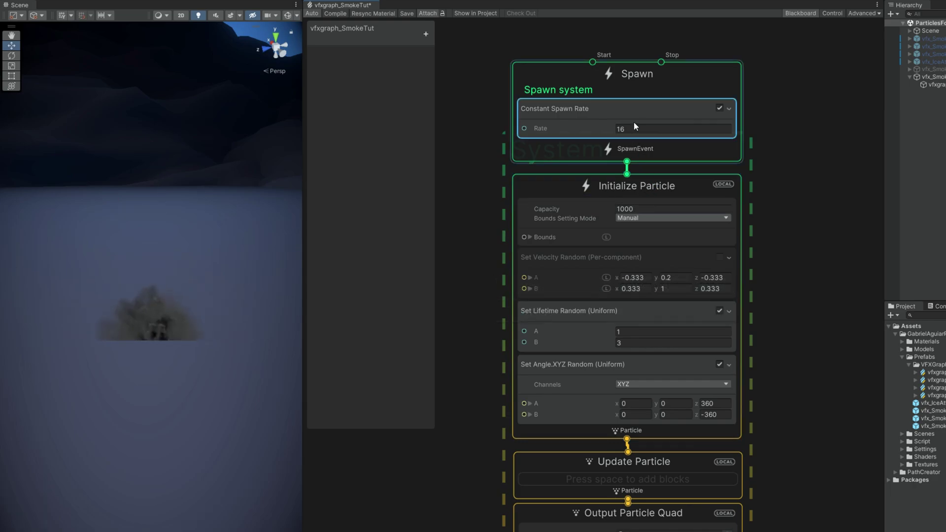
click(634, 128)
text(64)
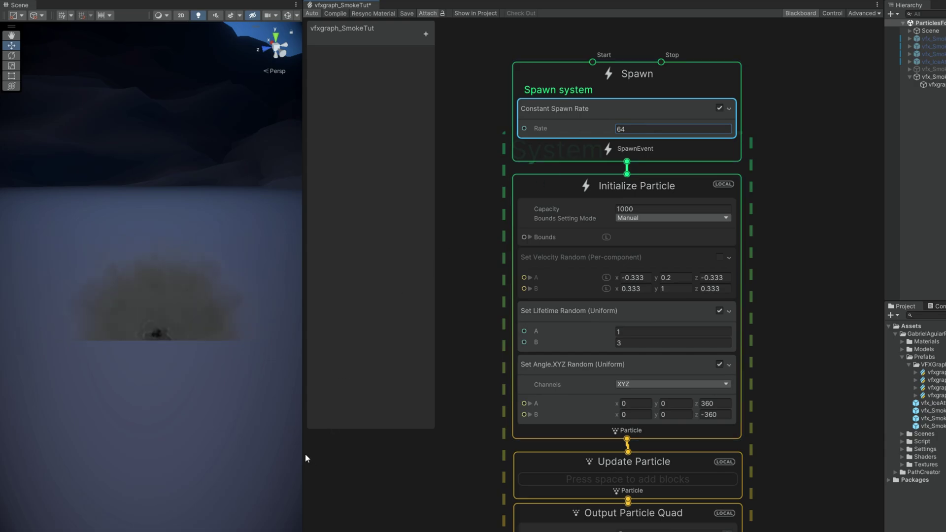
Step: Space out the contexts and add a Set Position block to Update Particle
drag(309, 455, 441, 446)
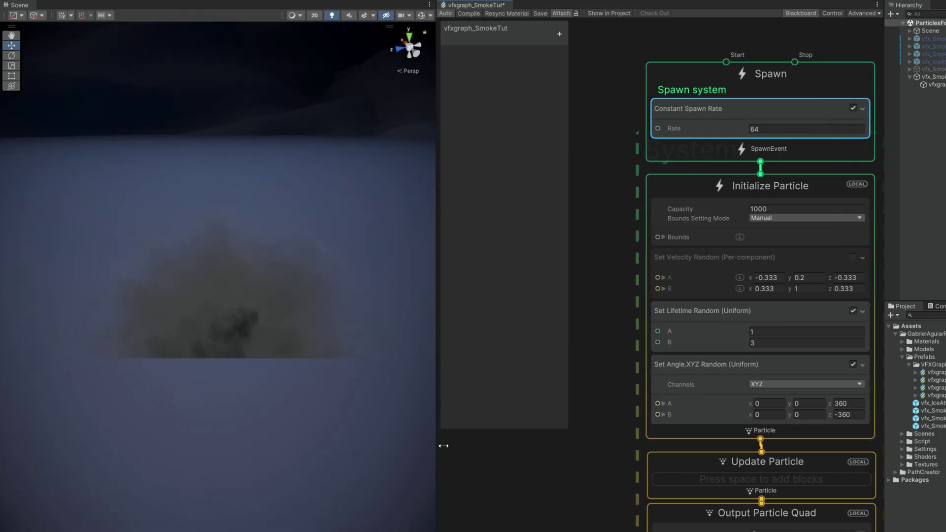
scroll(785, 395, up, 1)
middle_drag(566, 507, 564, 153)
drag(624, 239, 625, 424)
drag(620, 174, 622, 238)
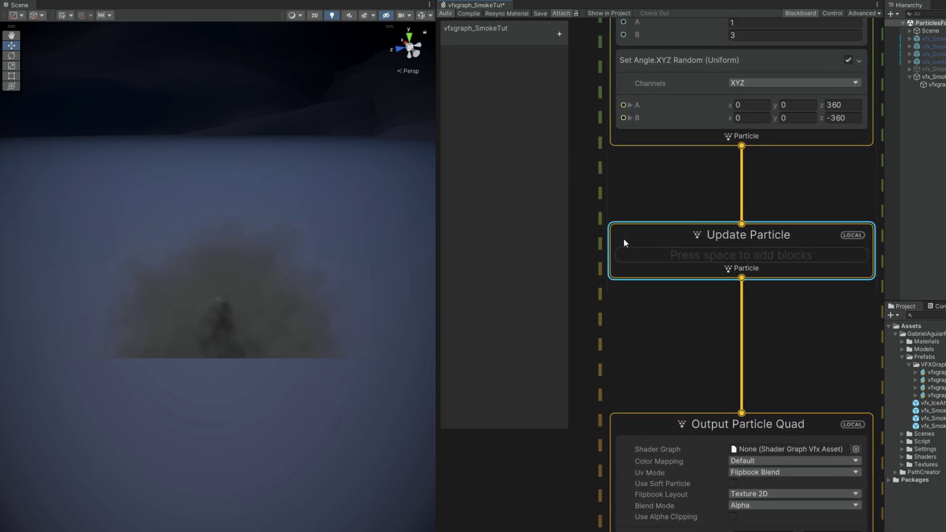
key(space)
text(set pos)
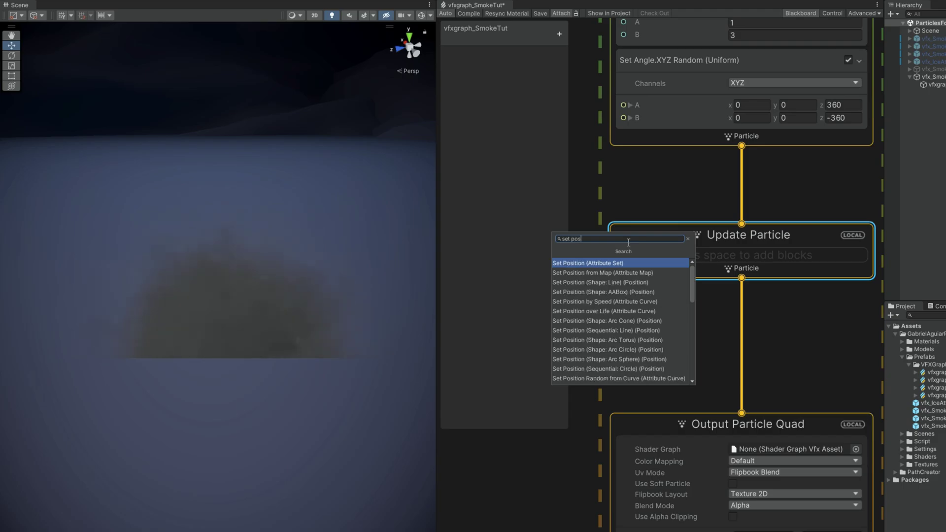
key(Return)
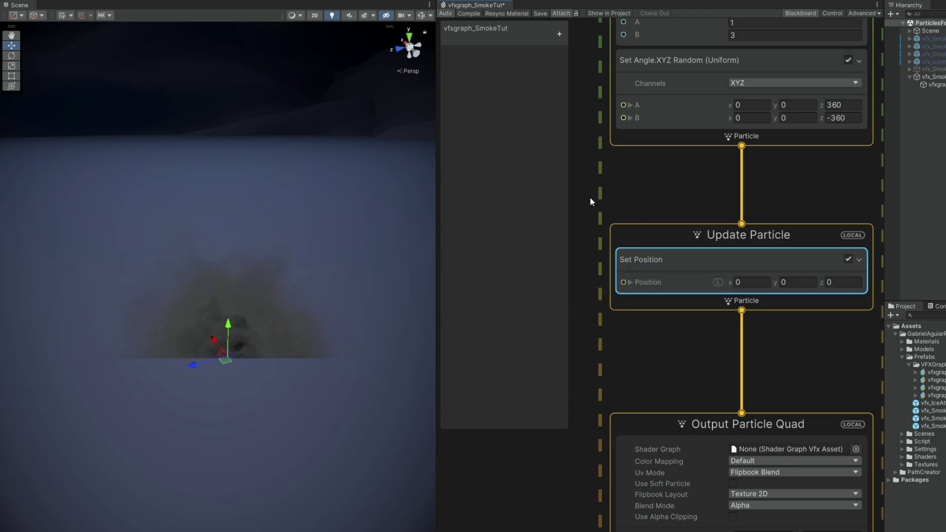
click(589, 197)
Step: Create a Sample Bezier node in the graph
drag(438, 445, 223, 443)
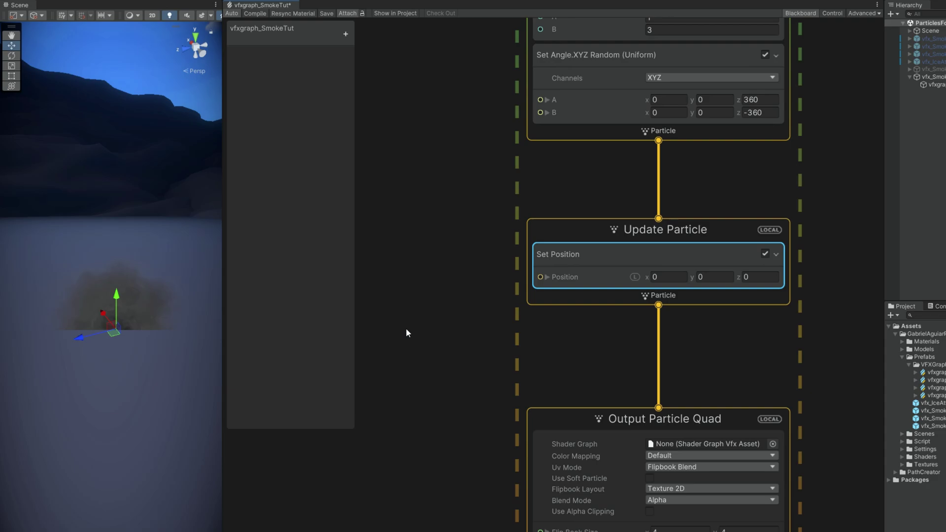
key(space)
text(sample ve)
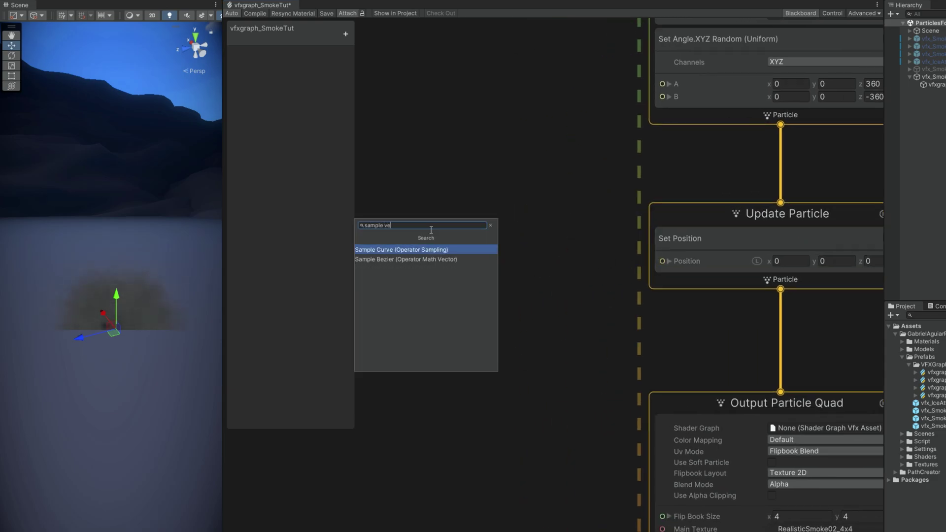
key(Down)
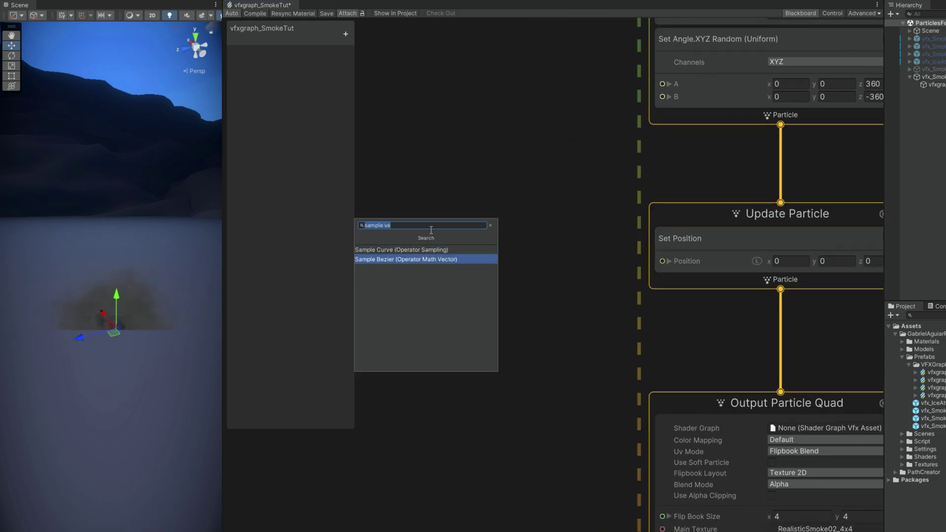
key(Return)
drag(503, 223, 497, 203)
middle_drag(533, 212, 568, 220)
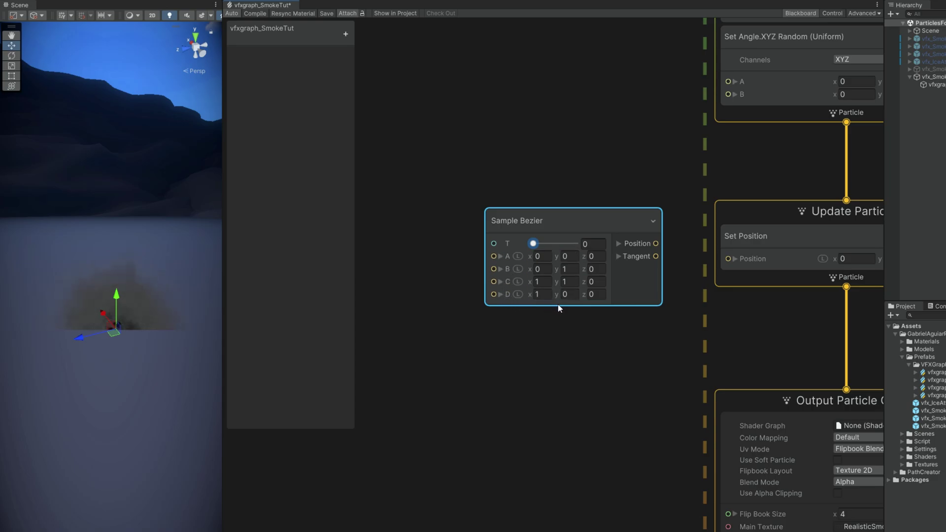
click(426, 211)
Step: Add an Age Over Lifetime node and connect its t to Sample Bezier's T
key(space)
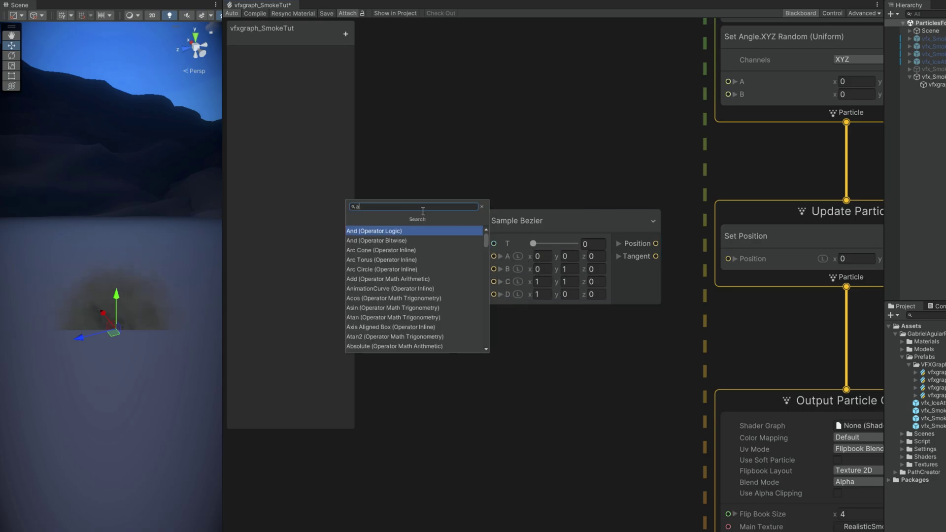
text(age)
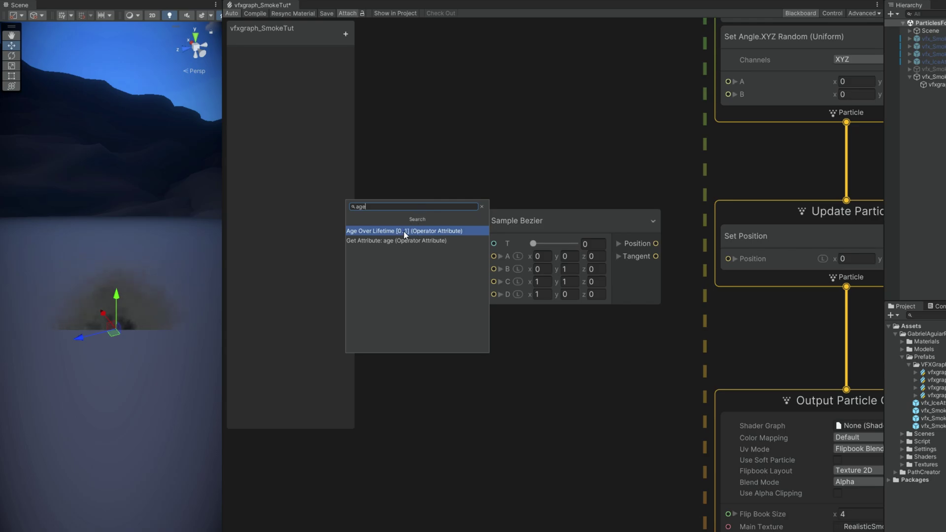
click(404, 232)
middle_drag(409, 224, 556, 230)
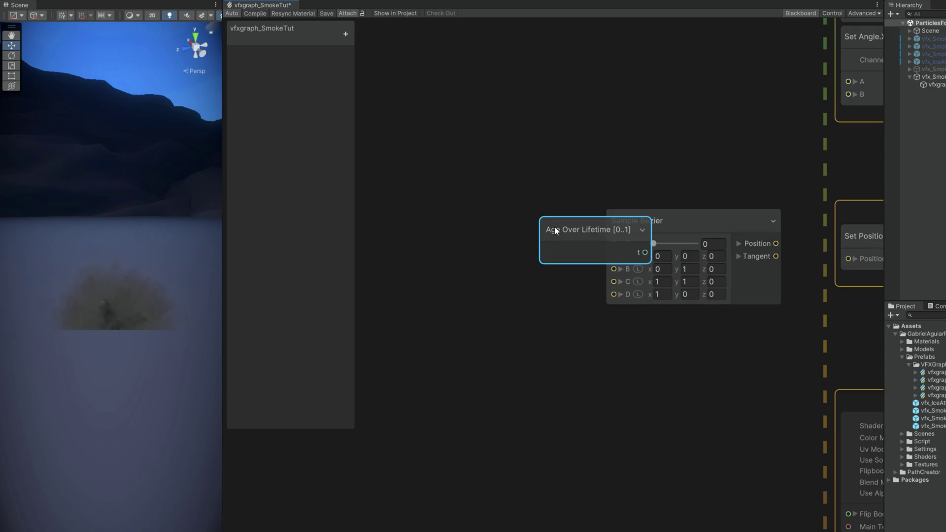
drag(555, 230, 614, 244)
middle_drag(511, 202, 471, 212)
drag(471, 212, 472, 220)
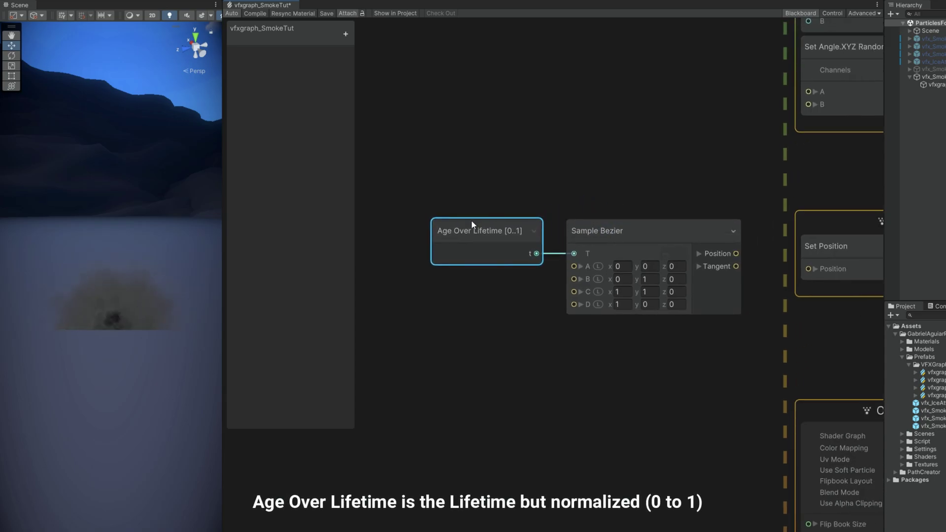
middle_drag(571, 338, 501, 344)
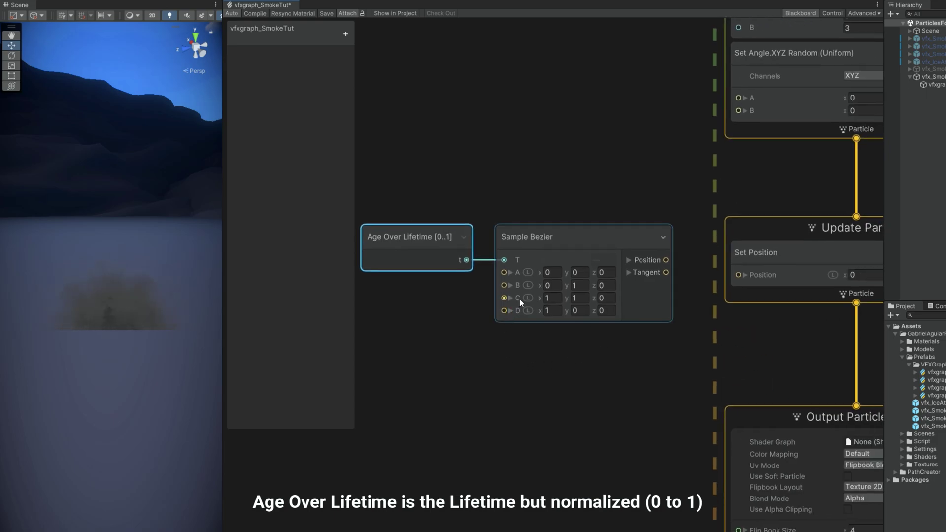
Step: Create three Vector3 Blackboard properties named Pos1, Pos2 and Pos3
click(344, 34)
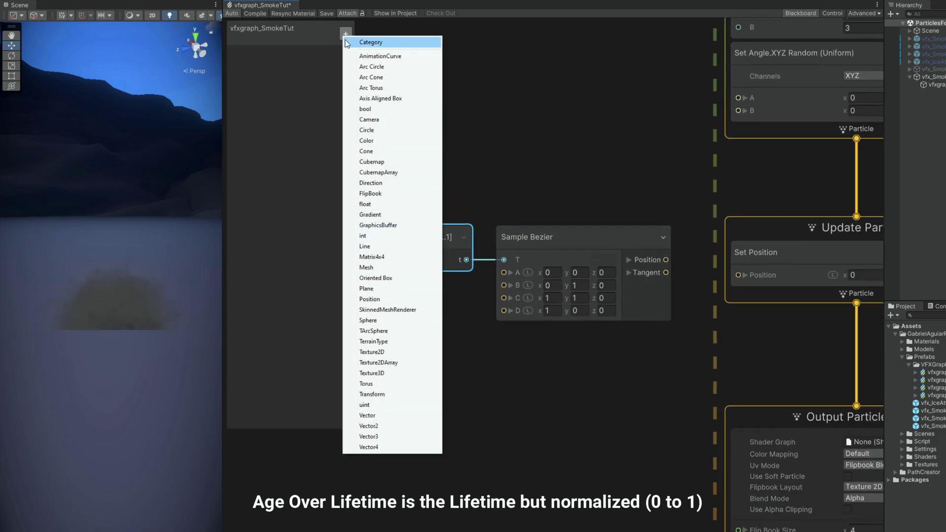
click(394, 435)
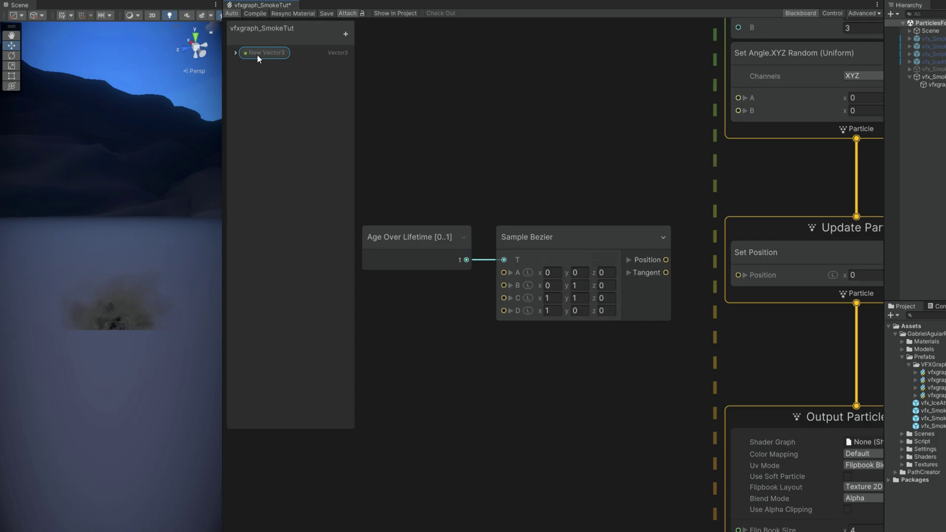
text(Pos1)
key(Return)
click(346, 34)
click(394, 436)
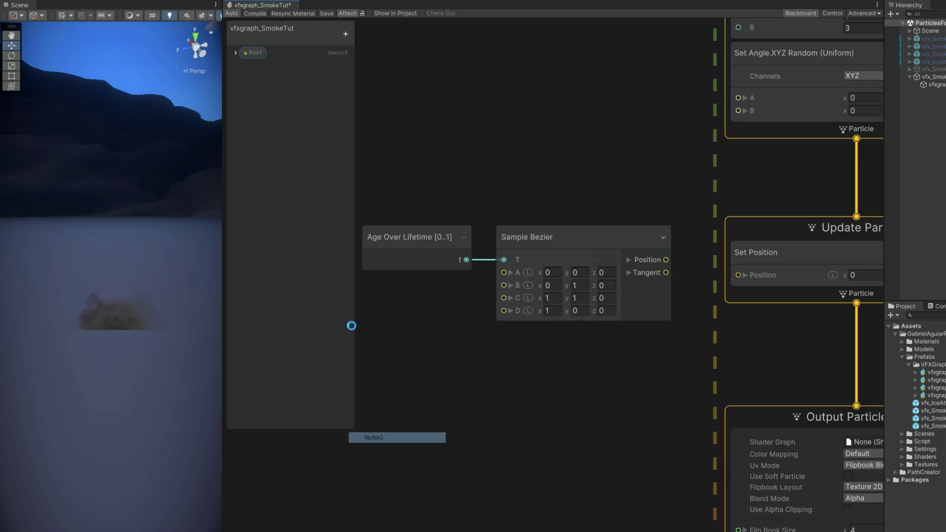
text(Pos2)
key(Return)
click(345, 34)
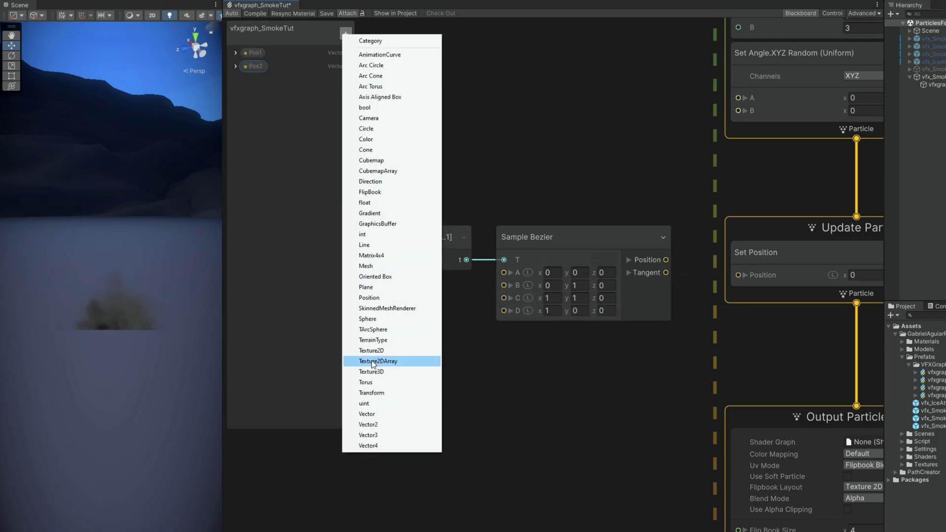
click(372, 433)
text(Pos3)
key(Return)
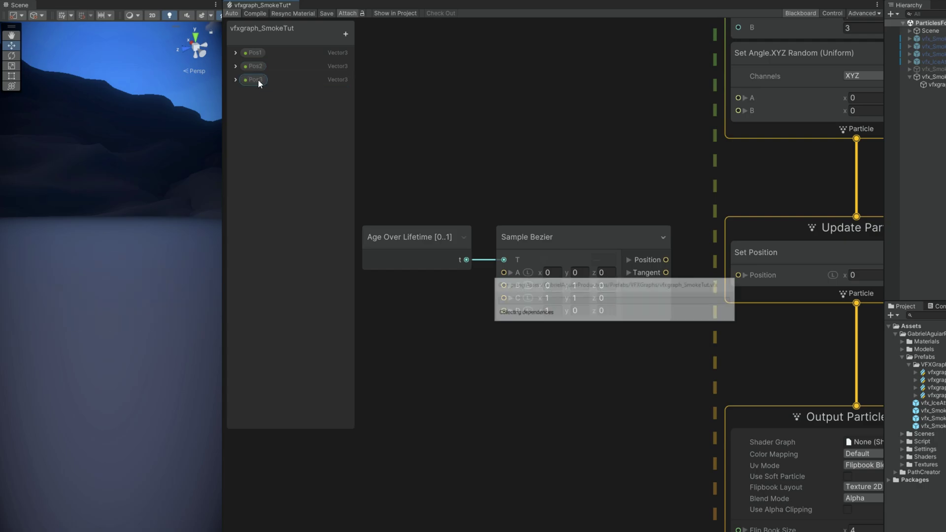
Step: Connect Pos1, Pos2 and Pos3 to Sample Bezier's B, C and D inputs
drag(254, 52, 433, 300)
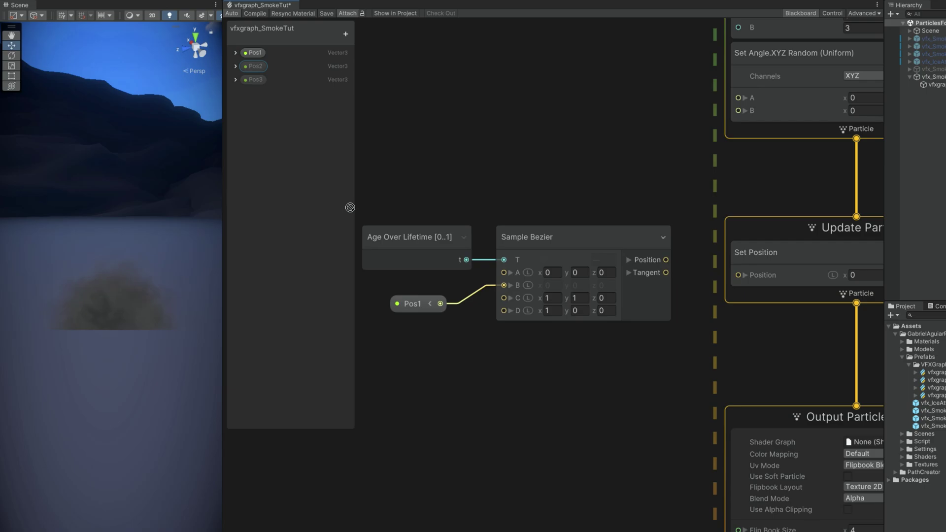
drag(499, 301, 503, 311)
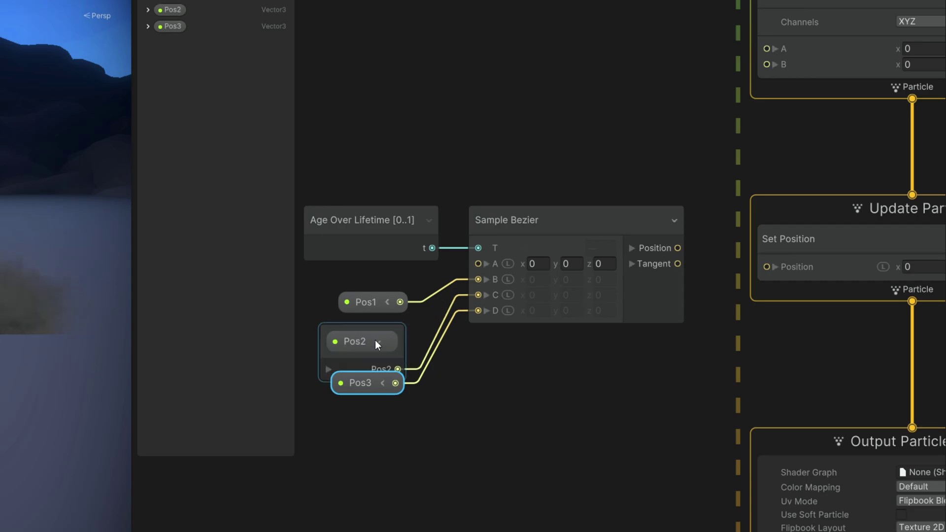
click(378, 343)
click(357, 343)
click(503, 308)
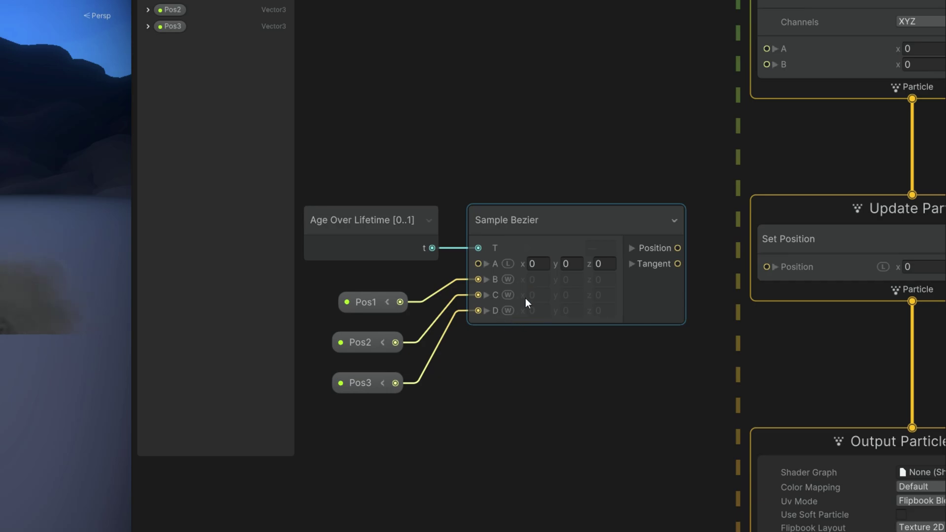
click(375, 249)
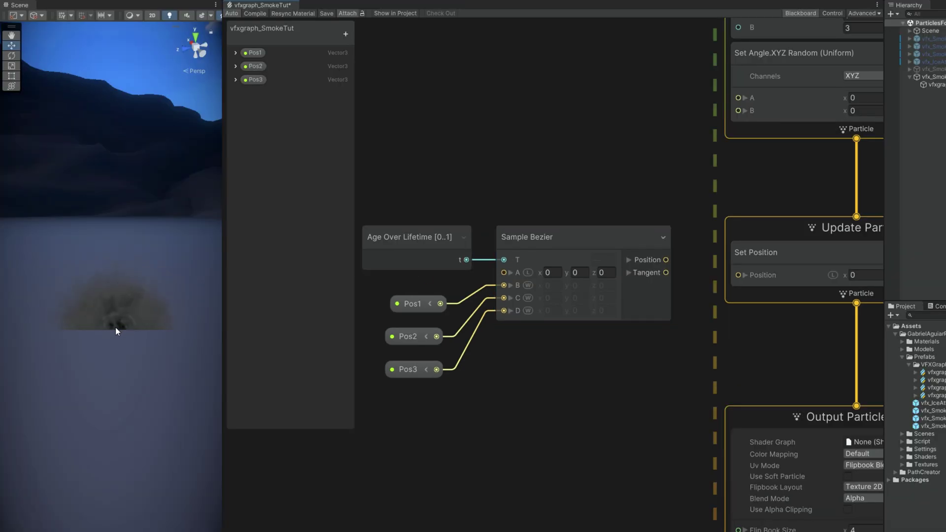
Step: Feed Sample Bezier's Position into Update Particle's Set Position block
middle_drag(711, 260, 606, 258)
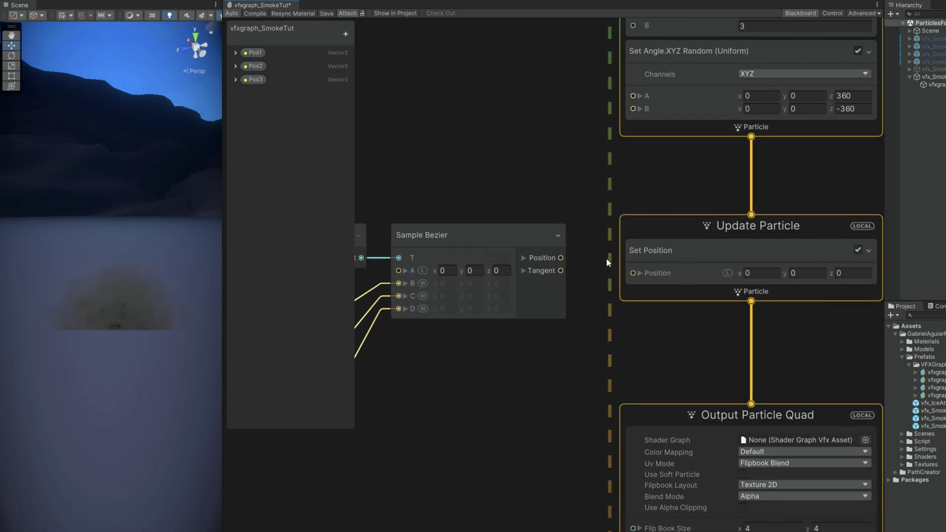
drag(632, 280, 633, 274)
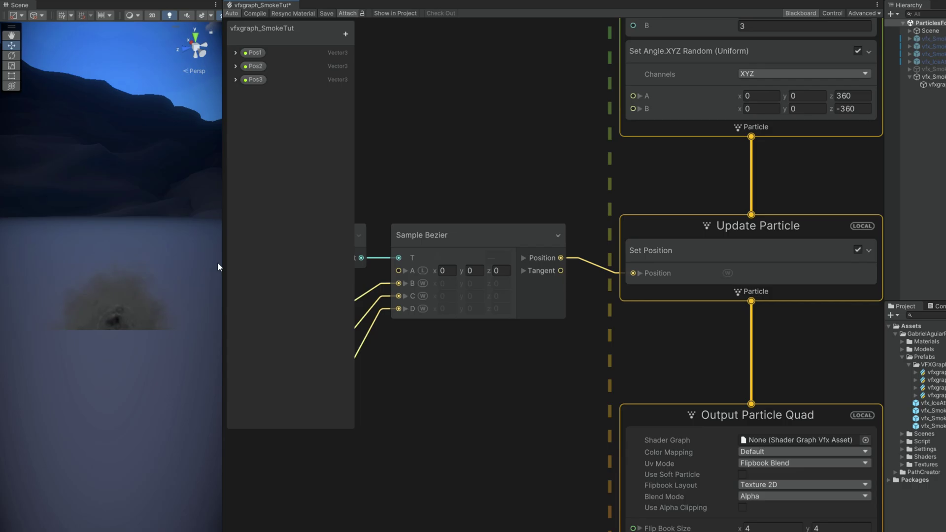
drag(228, 264, 612, 262)
click(677, 78)
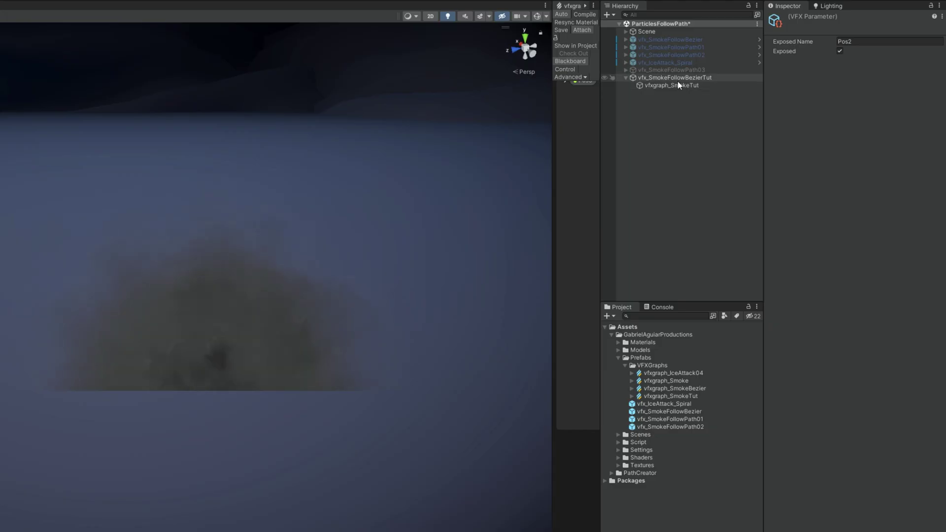
Step: Create an empty child Pos1 under vfx_SmokeFollowBezierTut and raise it
right_click(677, 83)
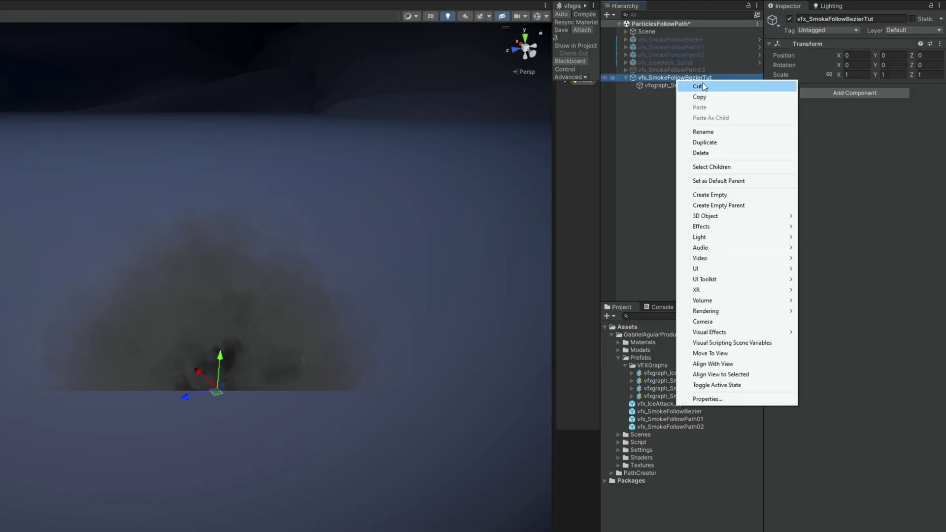
click(733, 196)
text(Pos1)
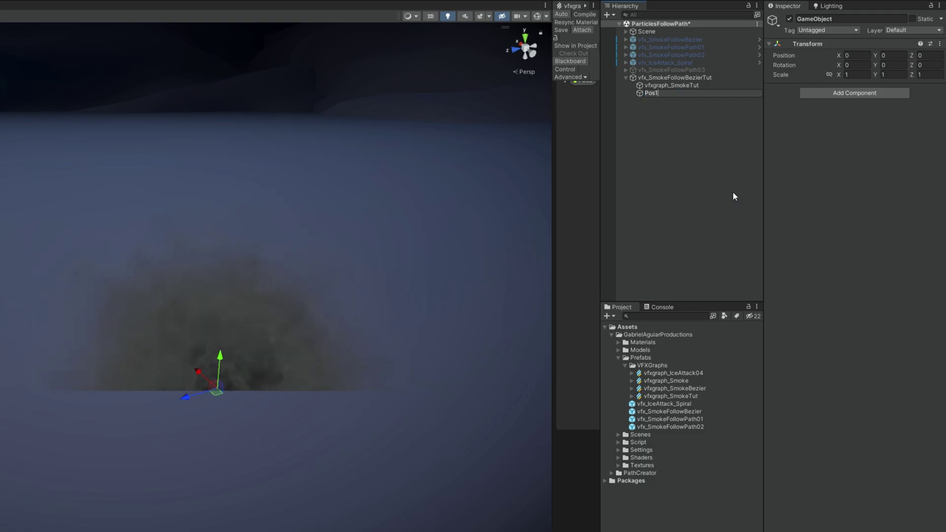
key(Return)
click(776, 23)
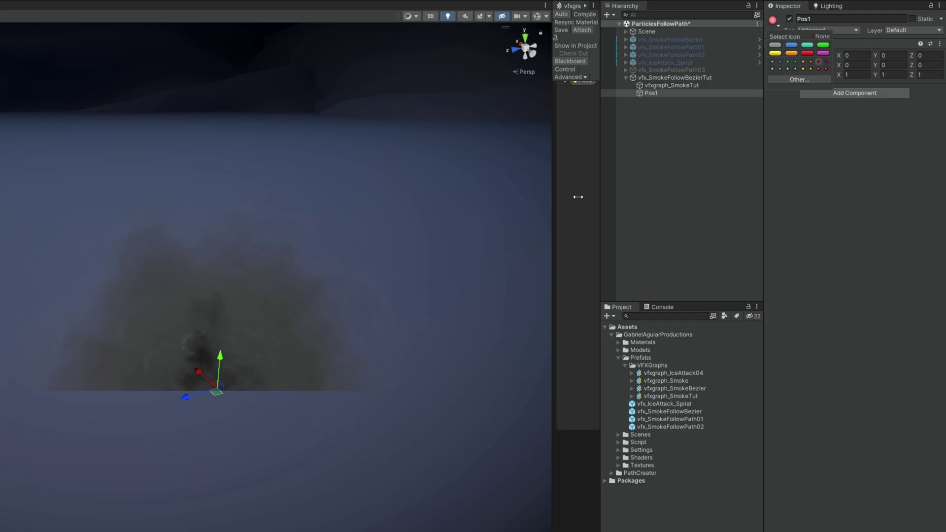
drag(220, 356, 222, 348)
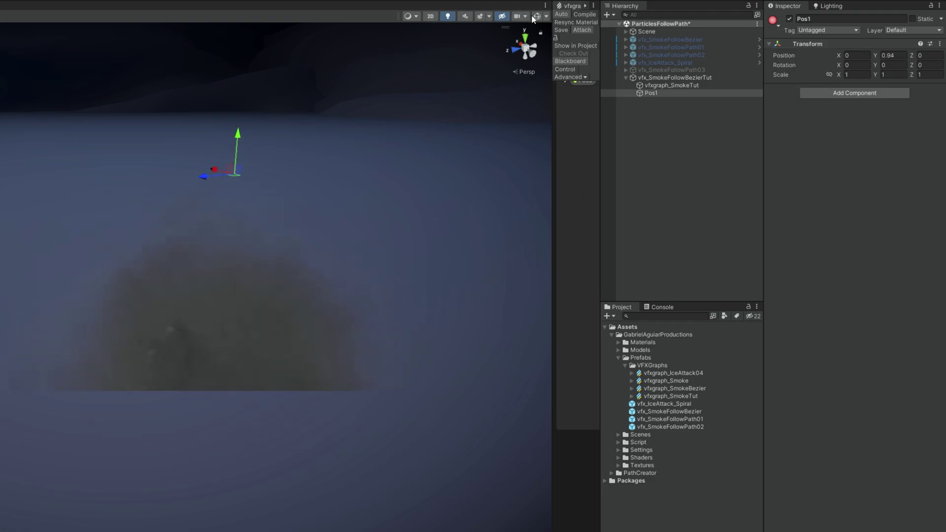
right_drag(291, 89, 395, 108)
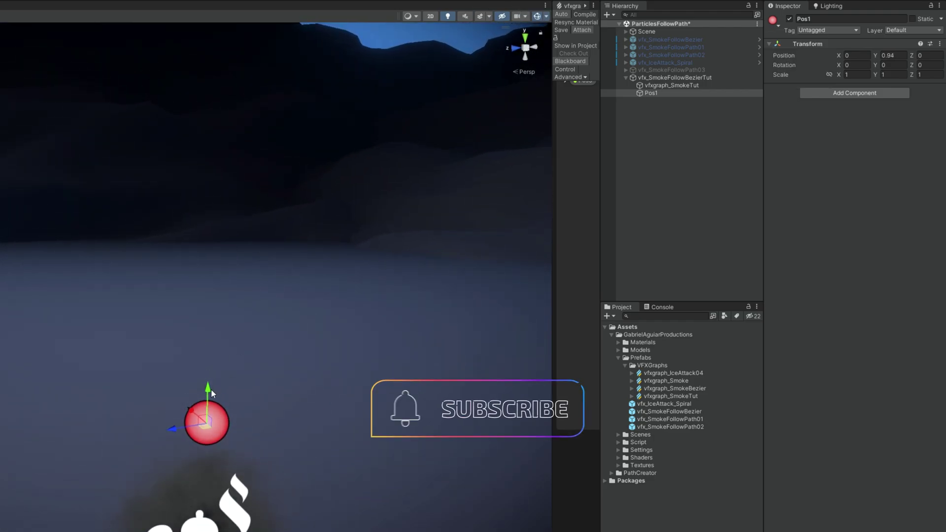
drag(211, 389, 211, 239)
Step: Create a second empty child named Pos2 with a yellow icon
click(670, 77)
right_click(670, 77)
click(713, 189)
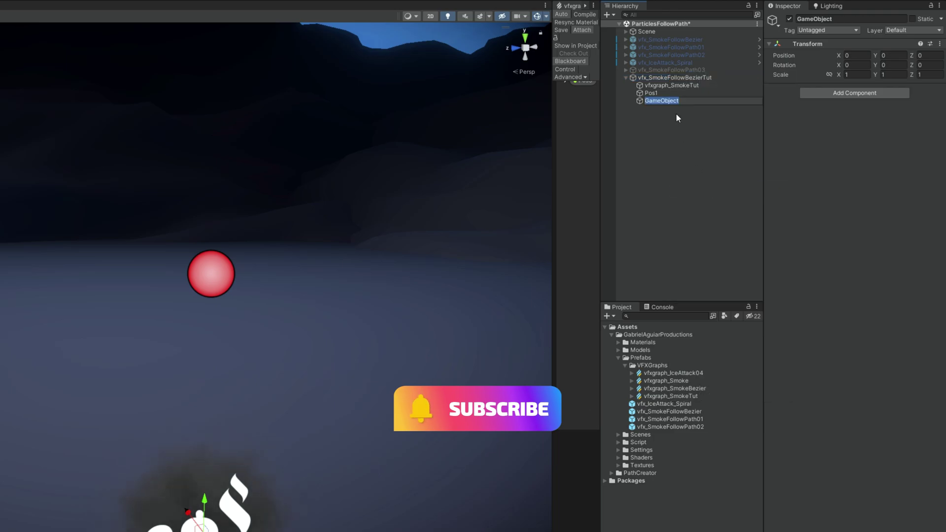
text(Pos2)
key(Return)
click(775, 26)
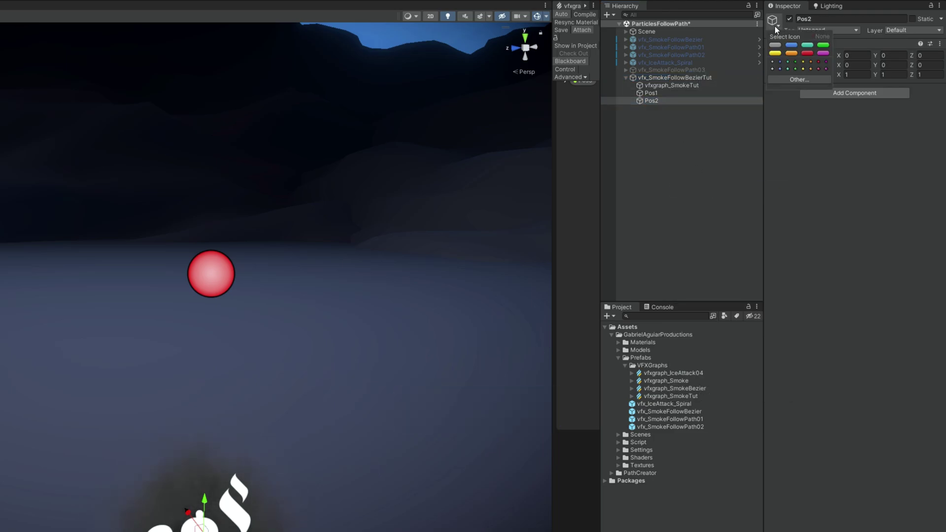
click(810, 62)
Step: Raise Pos2 above the smoke and shift it sideways
click(656, 99)
drag(205, 486, 256, 36)
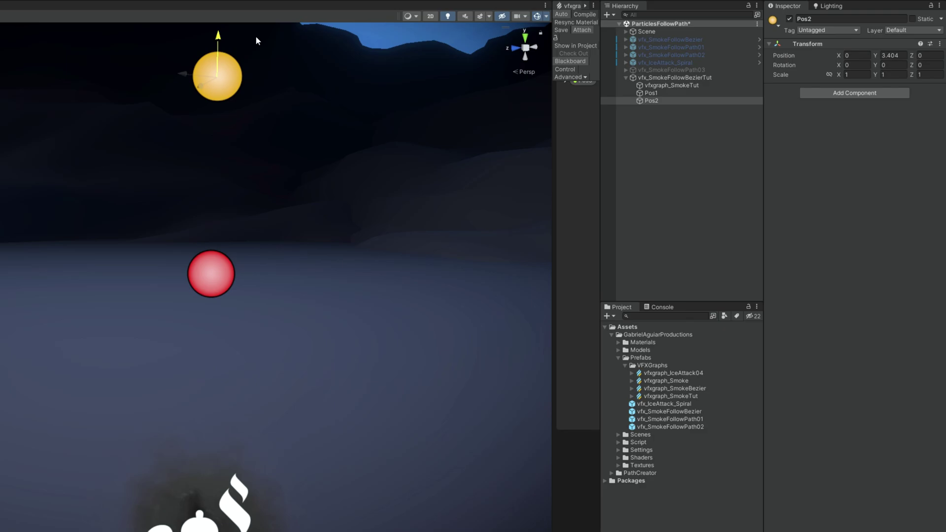
scroll(252, 188, down, 2)
middle_drag(251, 188, 114, 120)
drag(114, 120, 269, 211)
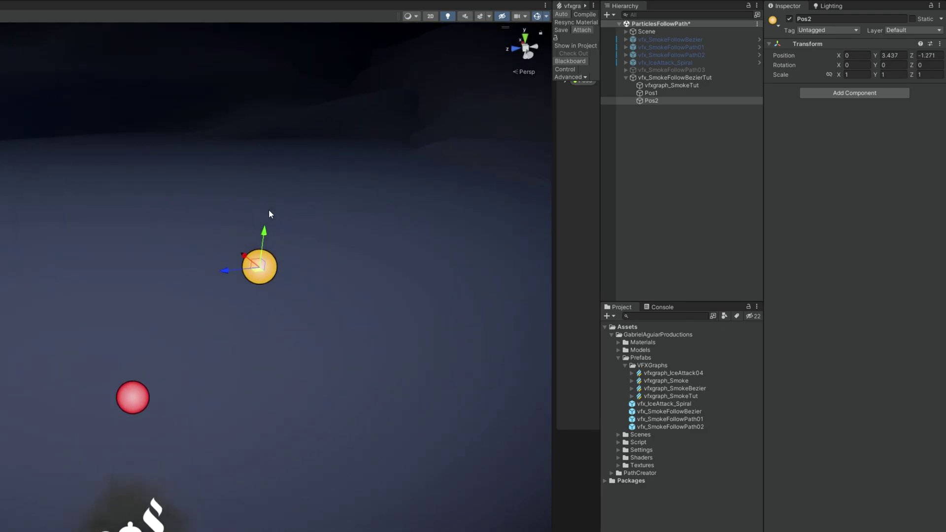
click(130, 401)
alt+drag(119, 401, 254, 325)
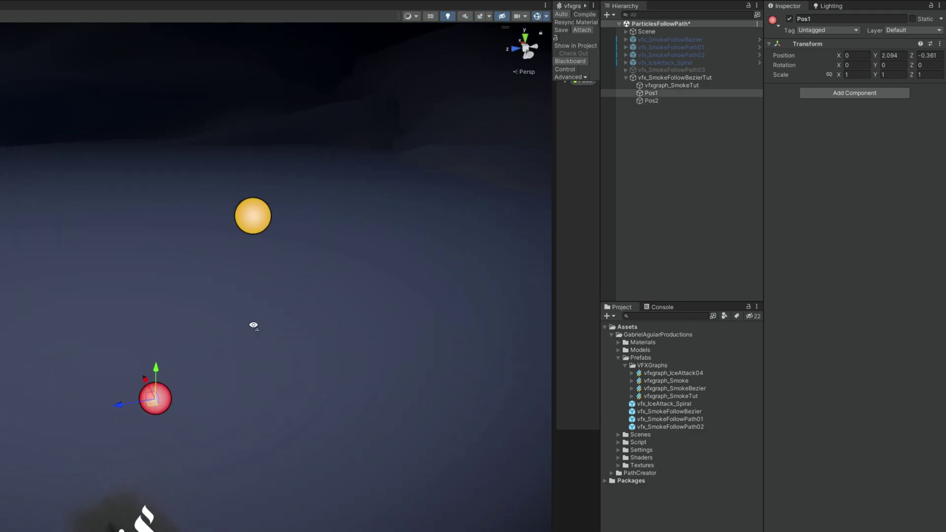
Step: Create Pos3 with a yellow dot icon and lift it high above the other points
right_click(671, 79)
click(710, 193)
text(Pos3)
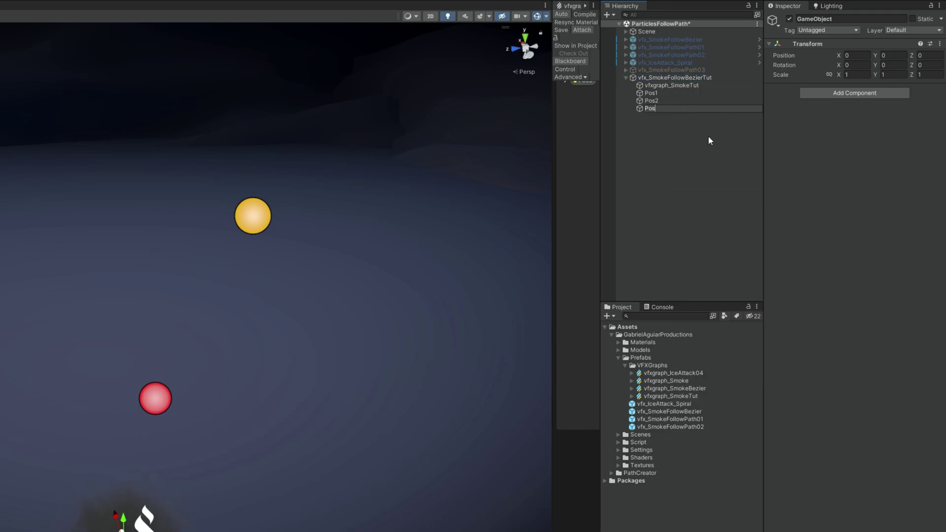
key(Return)
click(777, 24)
click(808, 60)
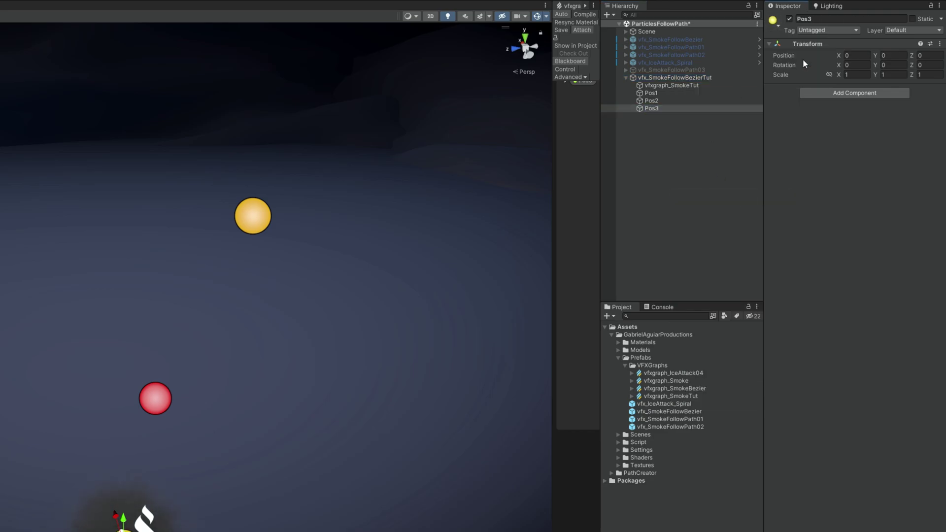
click(652, 108)
drag(118, 515, 167, 148)
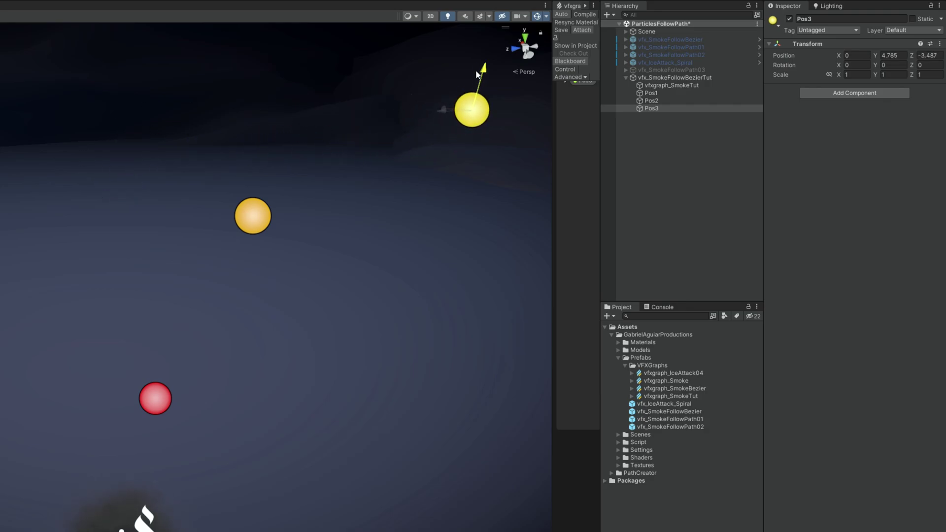
drag(476, 74, 477, 67)
right_drag(477, 67, 357, 146)
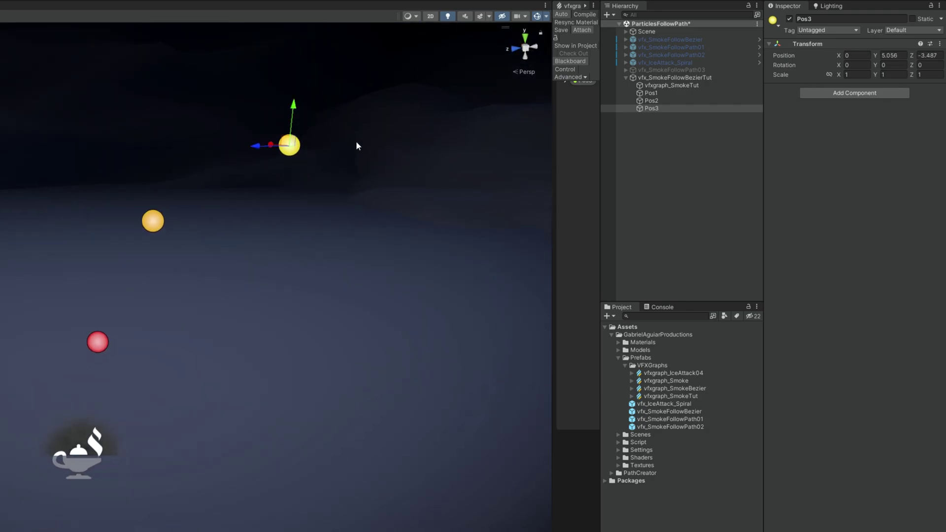
click(661, 85)
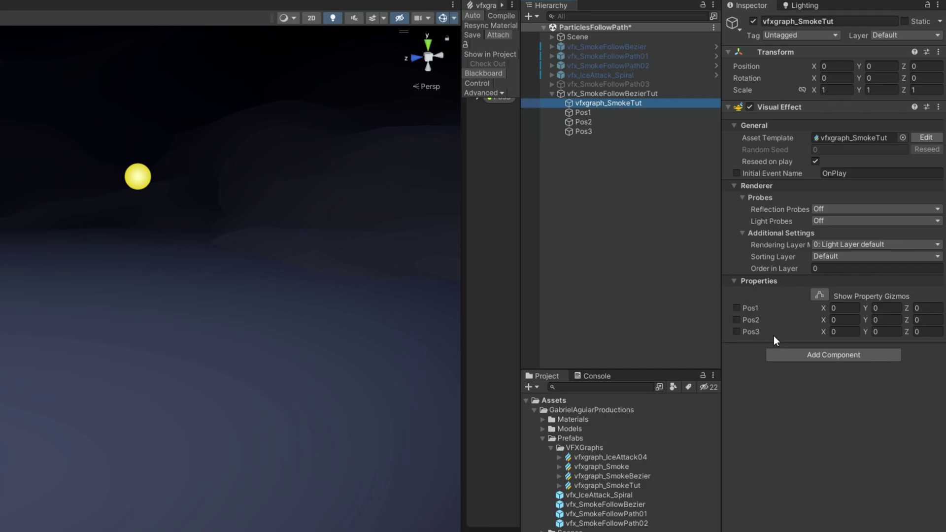
Step: Add a VFX Property Binder to vfxgraph_SmokeTut with a Transform Position binding Pos1 targeting Pos1
click(778, 359)
text(vfx)
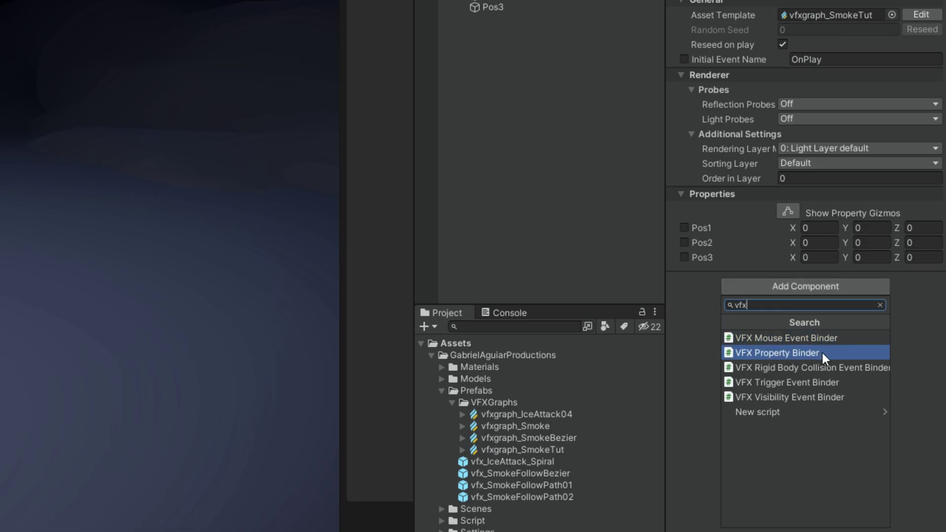
click(822, 353)
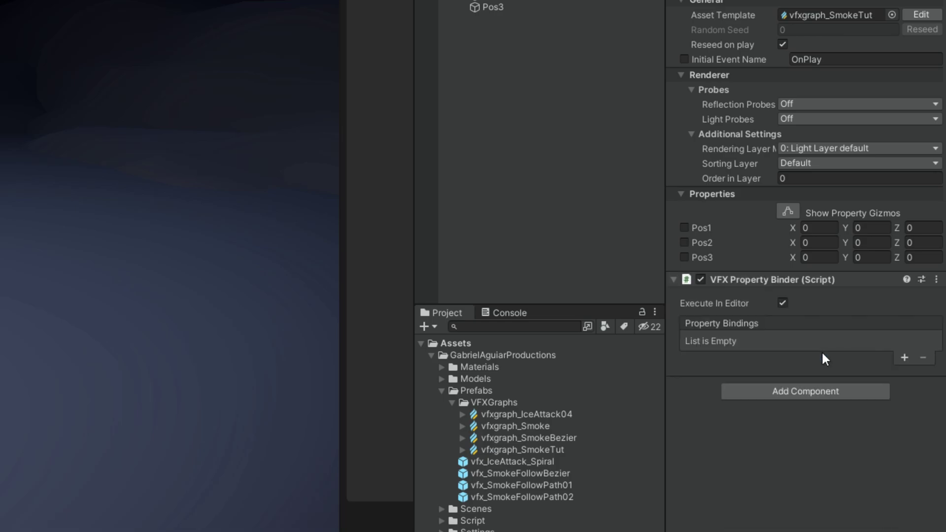
click(903, 357)
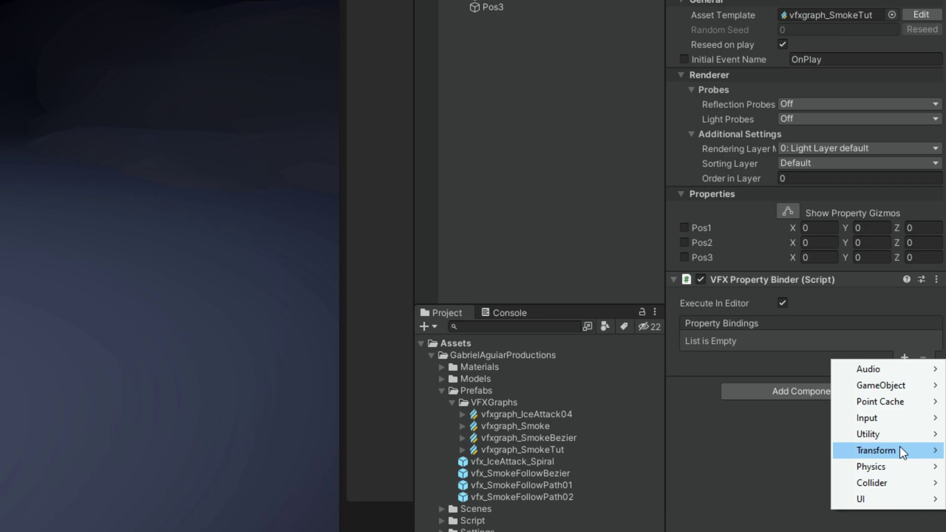
mouse_move(900, 448)
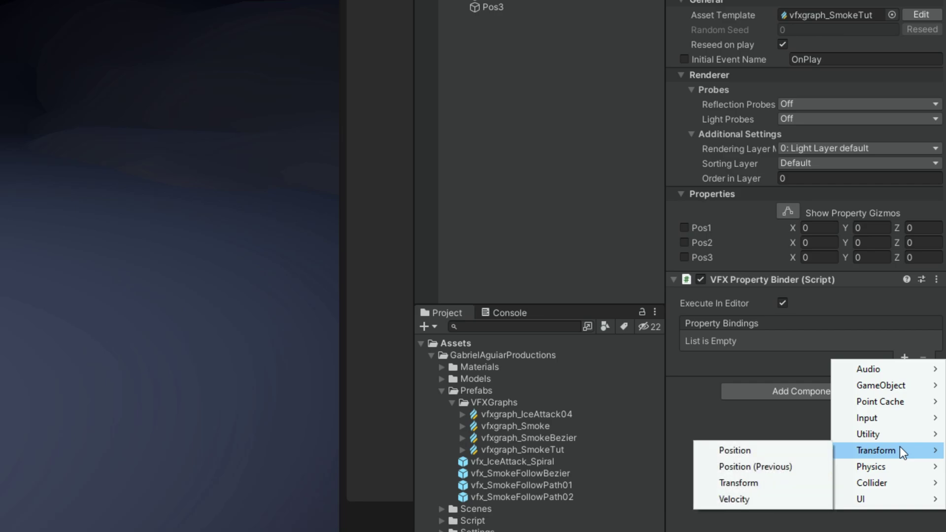
click(809, 451)
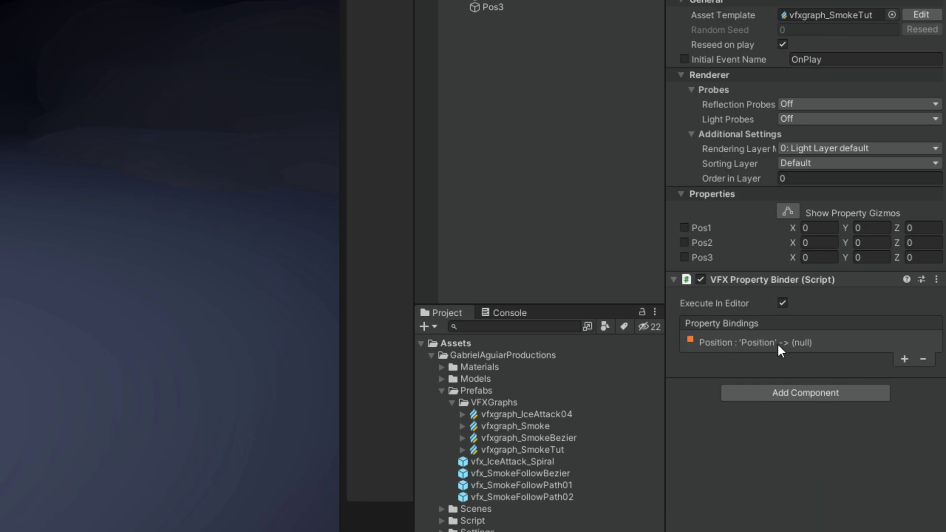
click(721, 341)
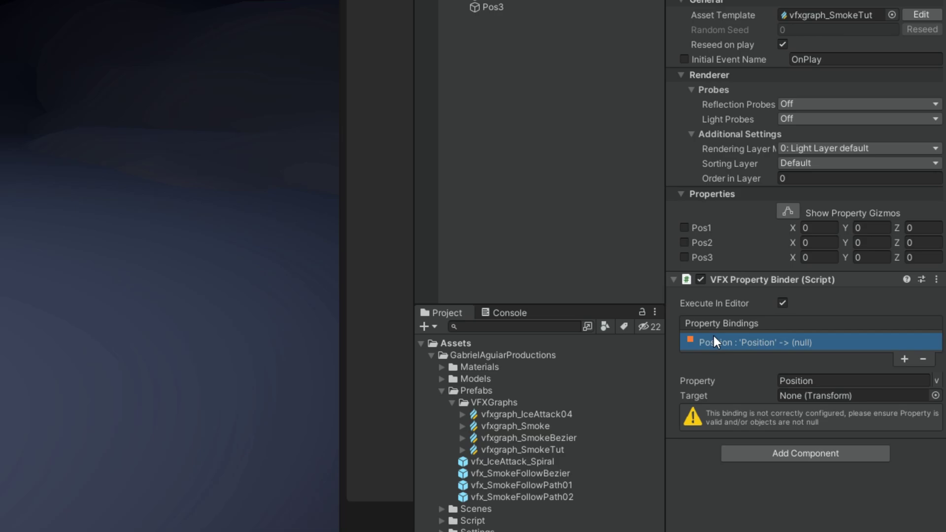
click(833, 382)
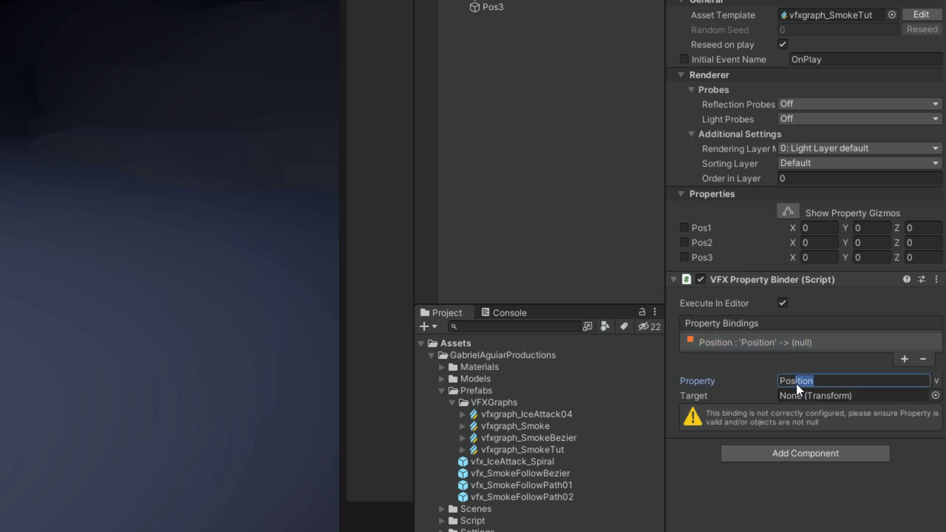
text(1)
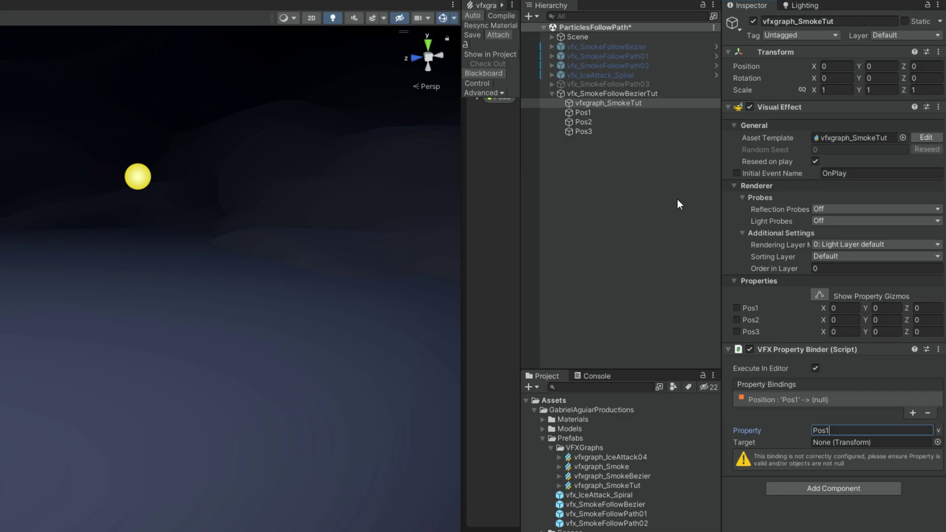
drag(584, 114, 836, 442)
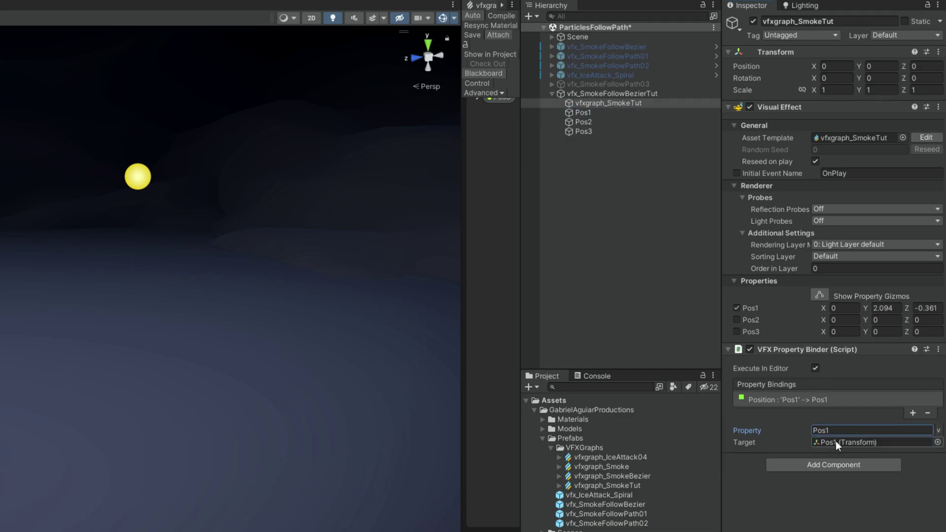
Step: Add a second Transform Position binding named Pos2 with Pos2 as its target
click(915, 404)
click(912, 413)
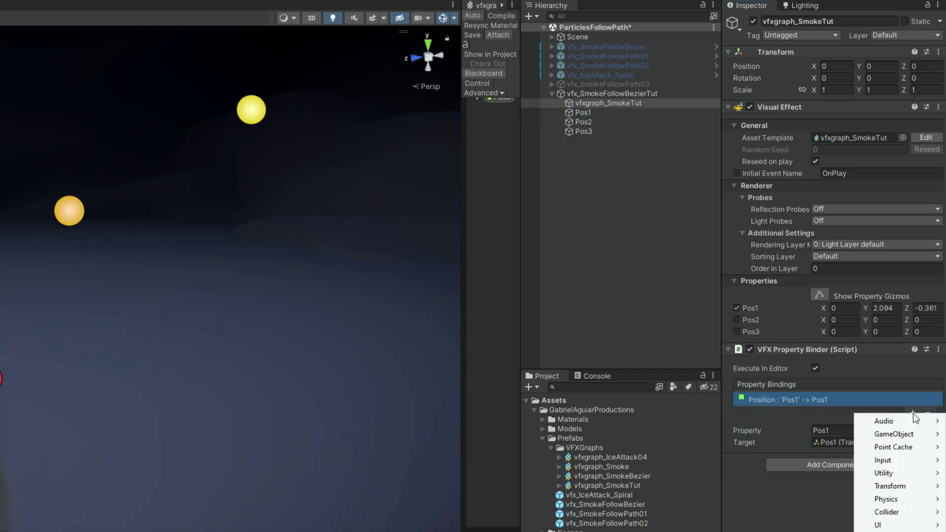
mouse_move(904, 486)
click(824, 487)
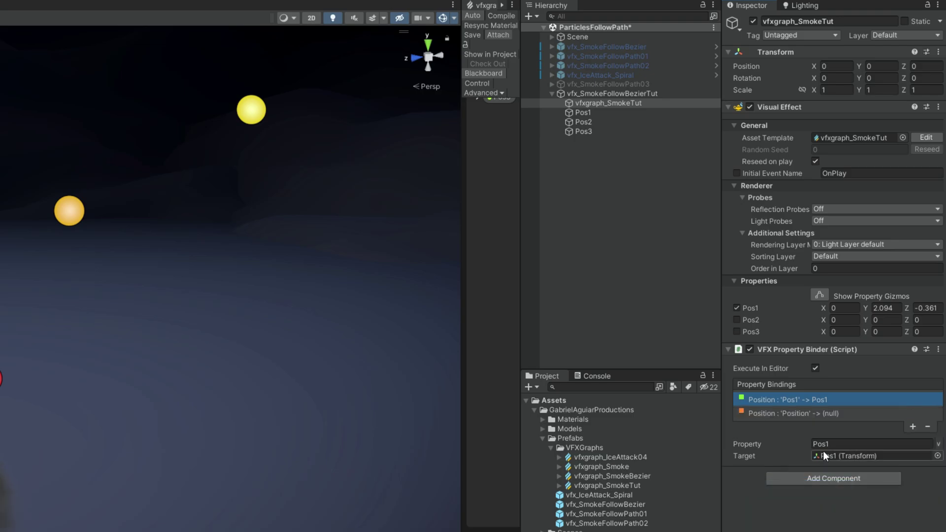
click(818, 415)
drag(840, 444, 827, 446)
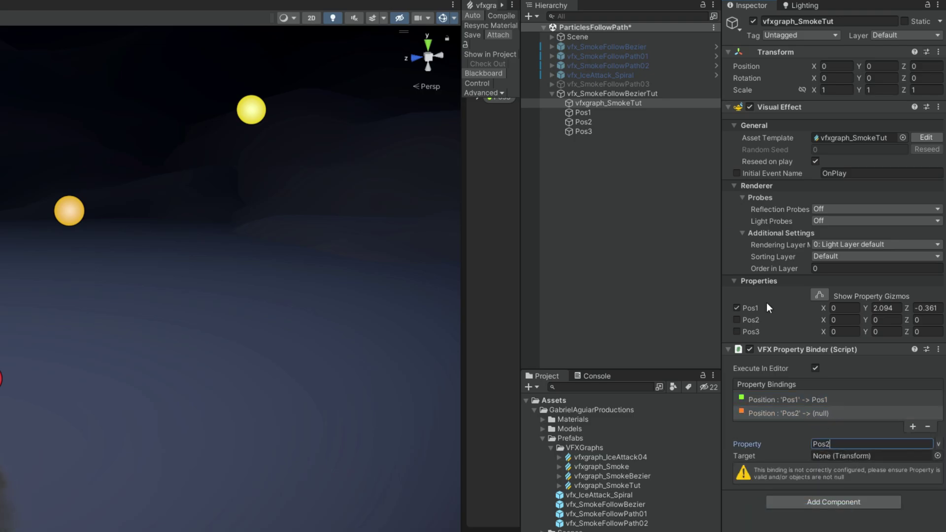
drag(835, 459, 836, 459)
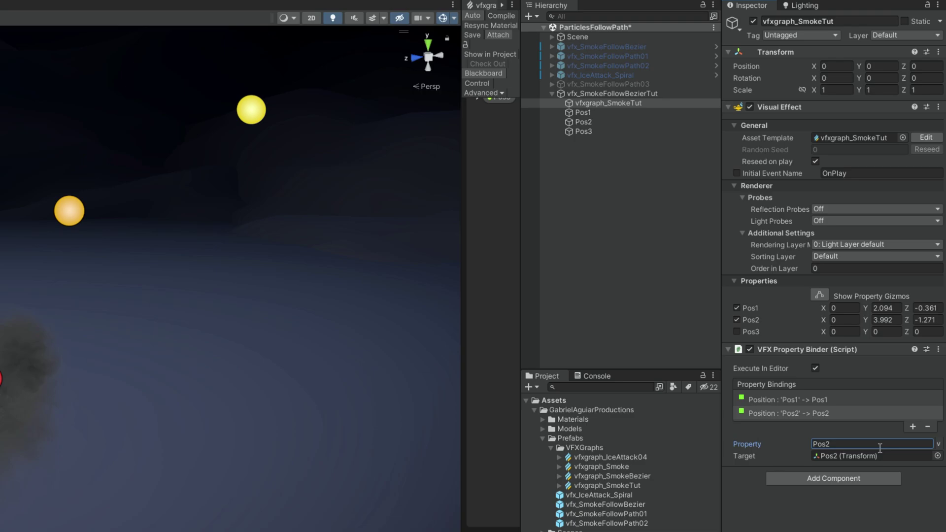
Step: Add a third Position binding named Pos3 and drag Pos3 toward its target
click(910, 425)
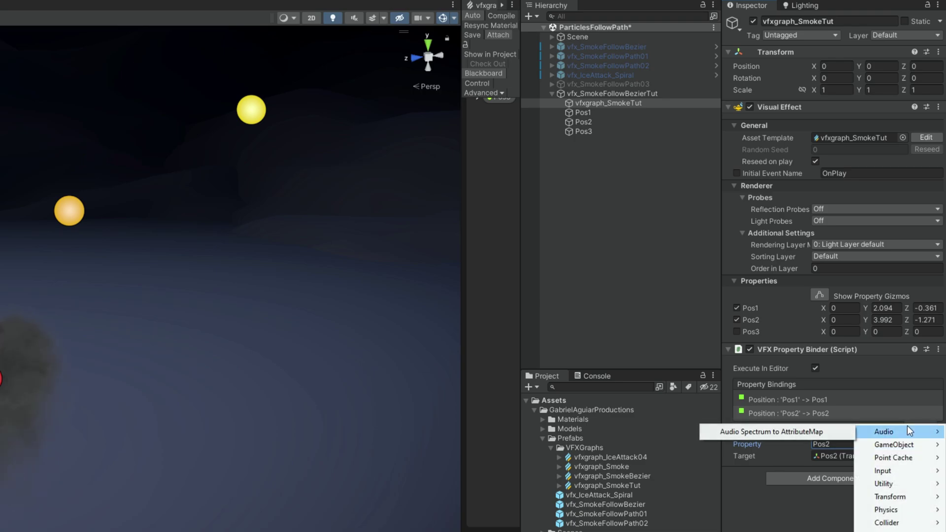
mouse_move(870, 497)
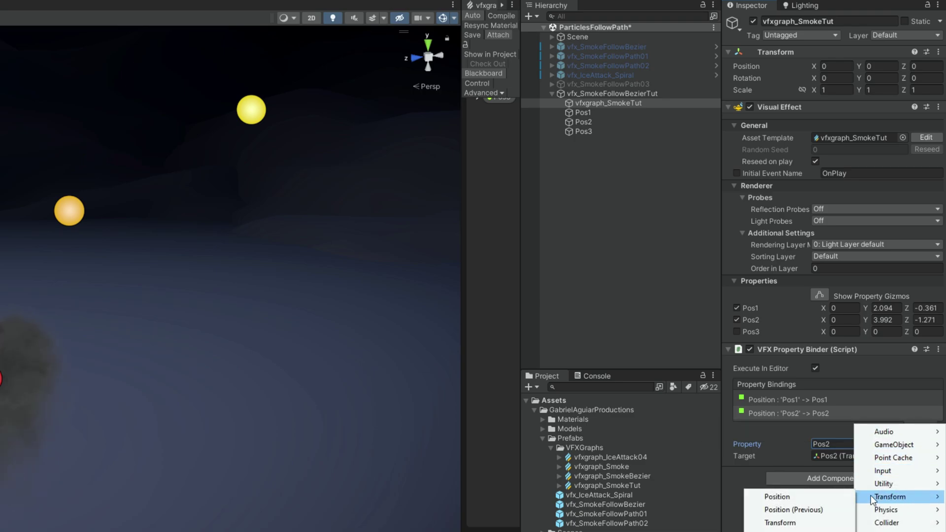
click(842, 497)
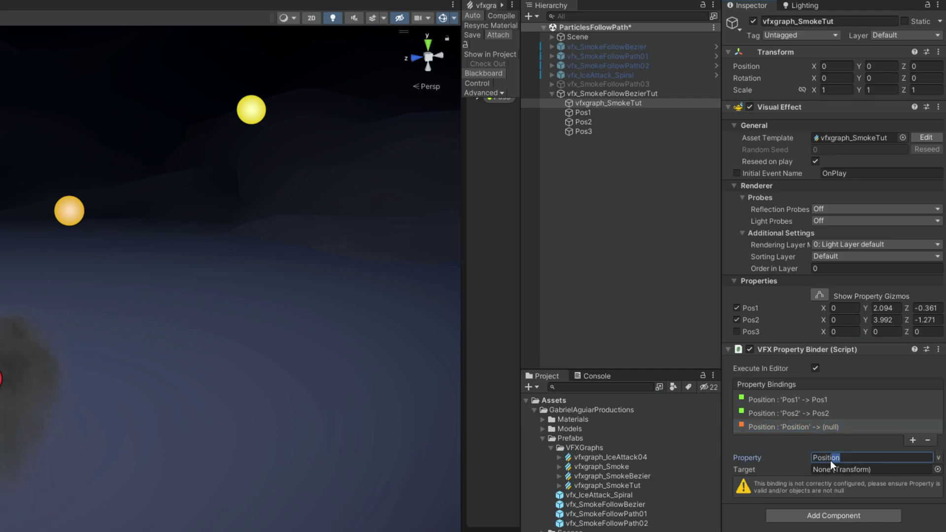
text(3)
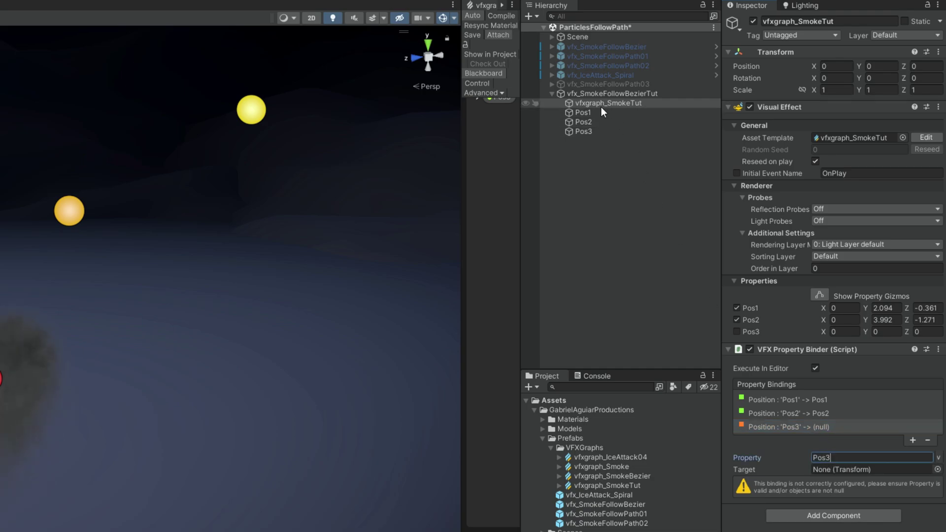
click(580, 132)
drag(579, 132, 808, 411)
Step: Assign Pos3 to the third binding's target and lower the Pos3 point
drag(830, 472, 830, 471)
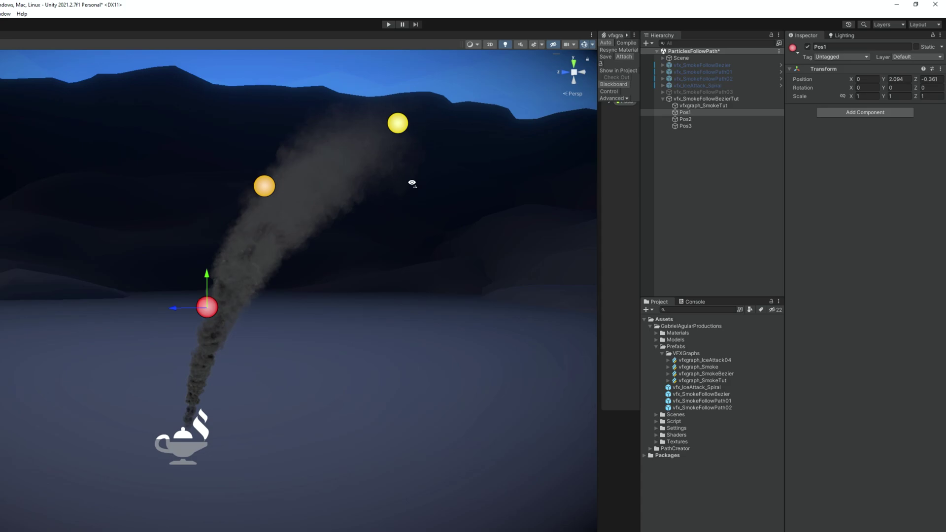
click(182, 121)
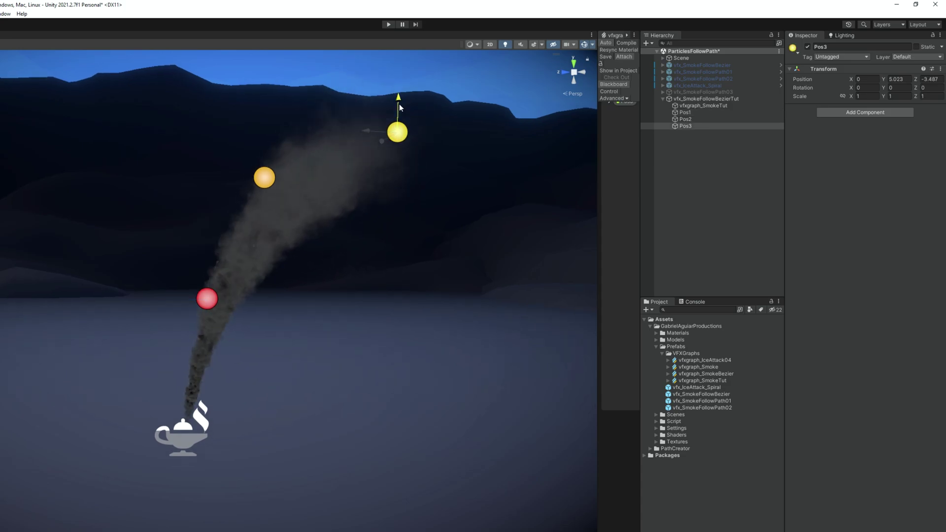
drag(399, 104, 183, 287)
Step: Move Pos1 along depth and X, and shift Pos3 sideways to bend the smoke
click(122, 266)
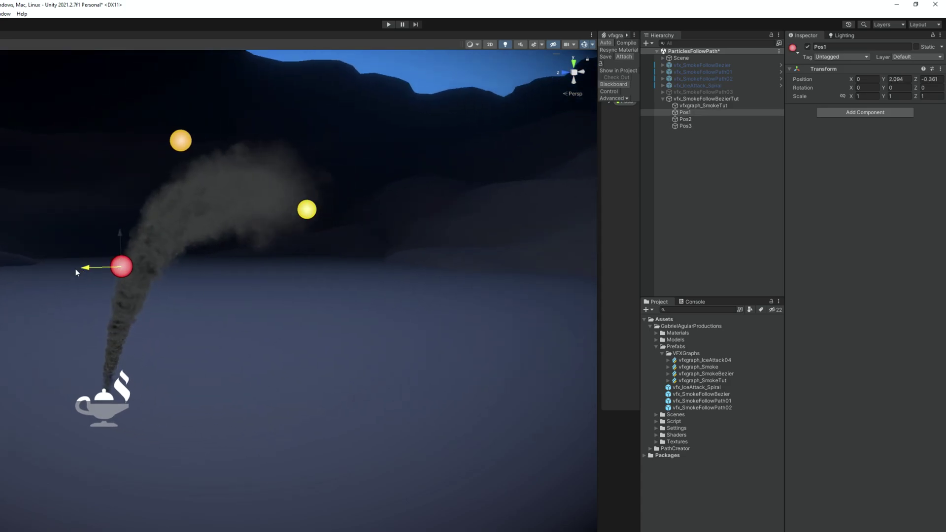
drag(81, 268, 2, 269)
alt+drag(96, 250, 231, 318)
drag(110, 387, 199, 260)
click(253, 188)
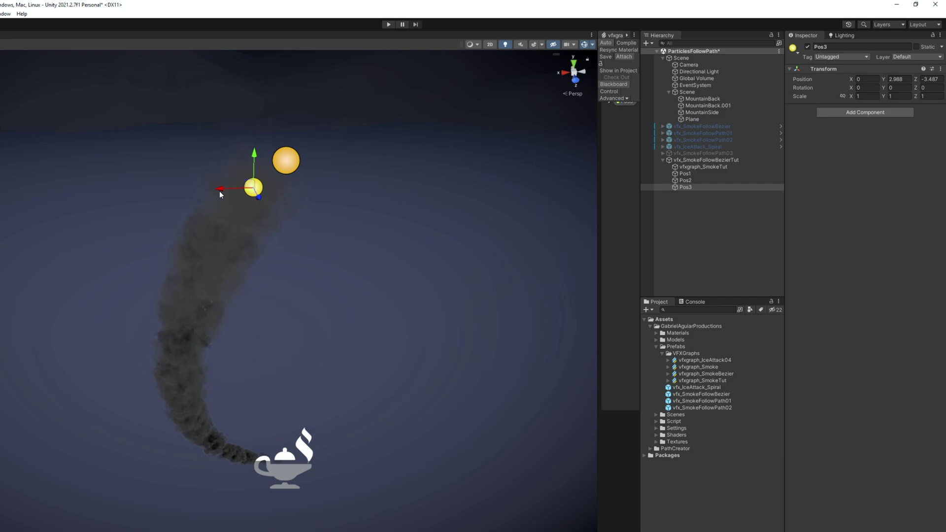
drag(219, 192, 394, 170)
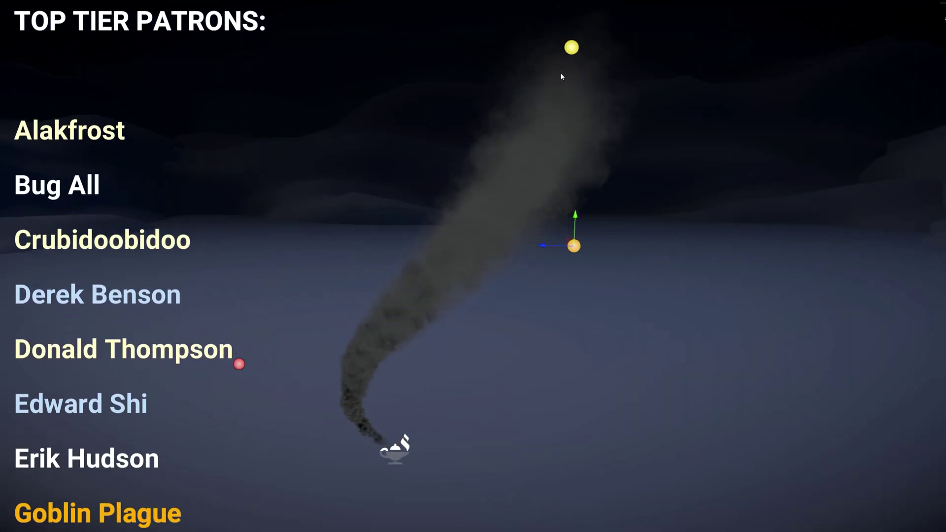
Step: Drag the yellow Pos3 point left, then far right, so the smoke follows it
drag(571, 48, 773, 217)
click(575, 35)
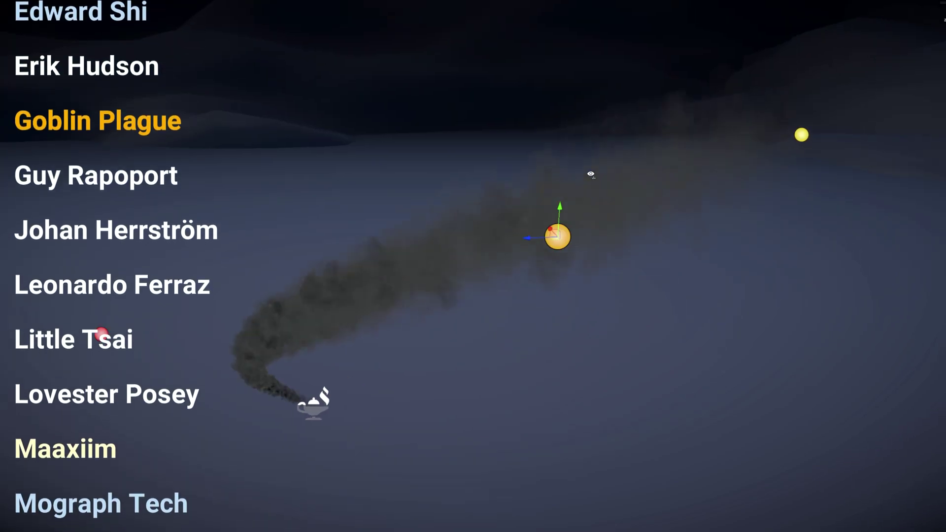